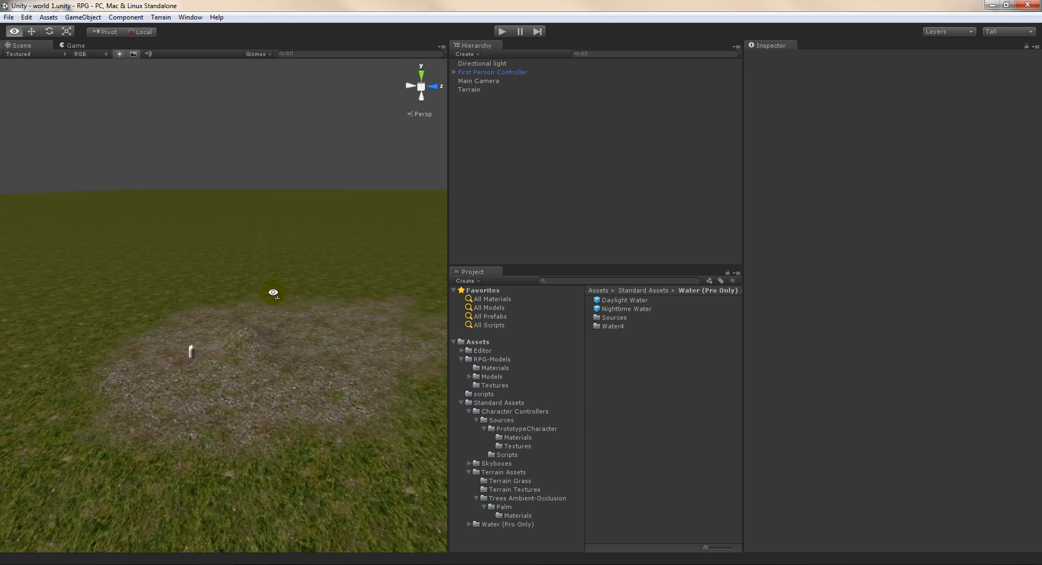
# Look over the existing scene and game view, and inspect the Directional light, Main Camera, Terrain and First Person Controller objects.
pyautogui.press('f')
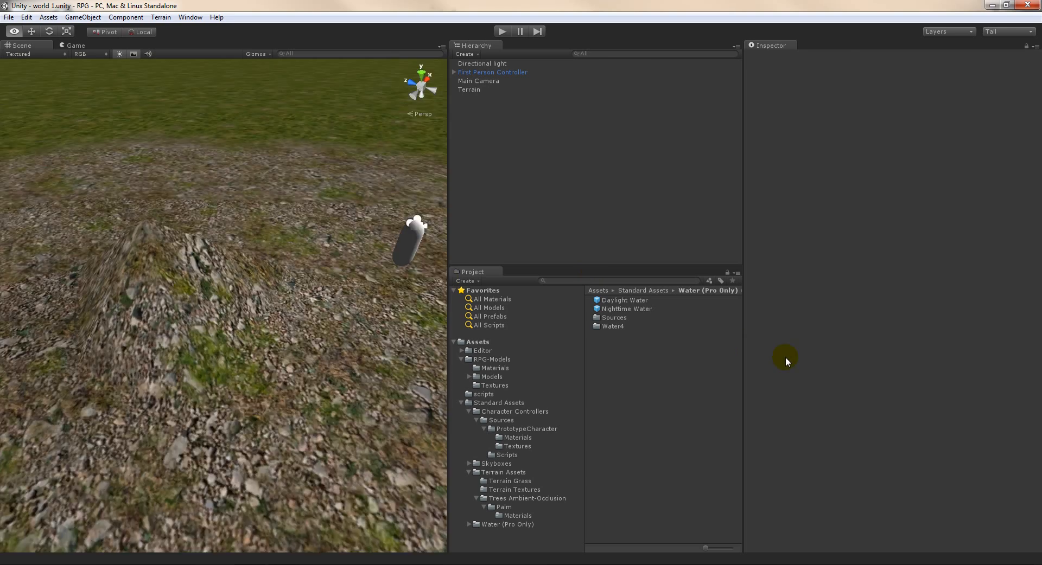
pyautogui.moveTo(530, 323); pyautogui.dragTo(252, 331, button='right')
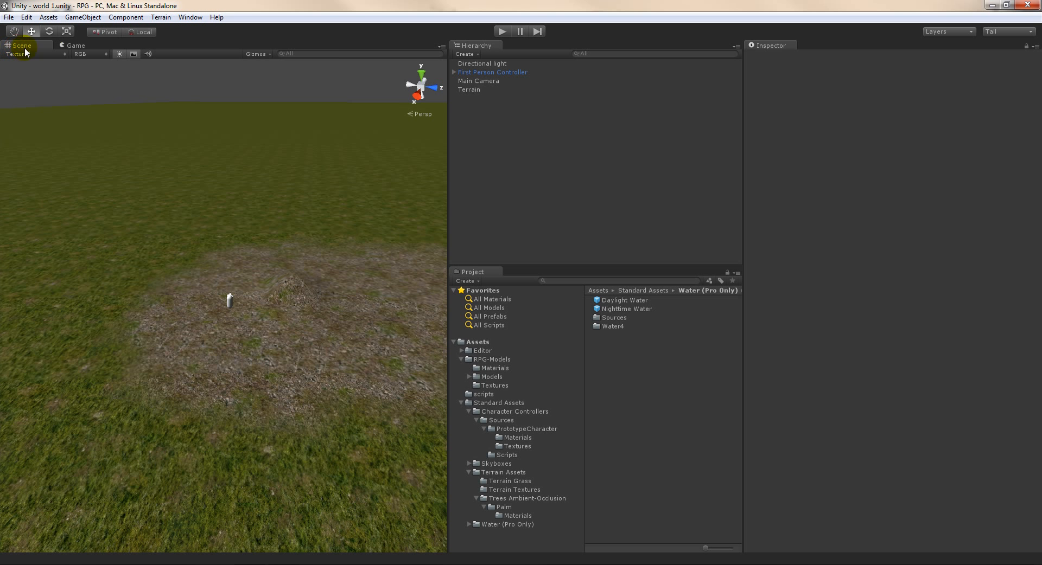
pyautogui.click(73, 45)
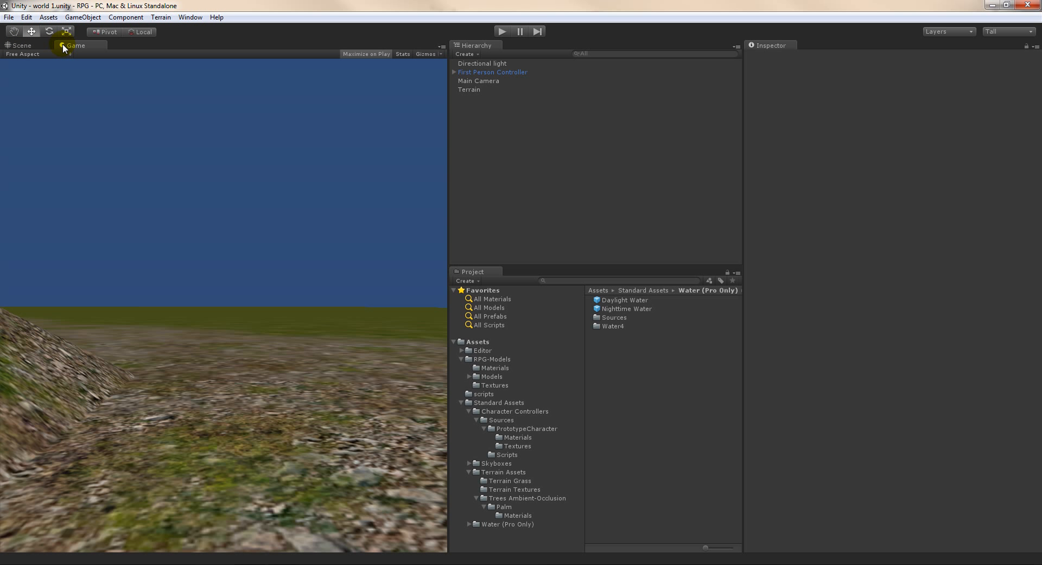
pyautogui.click(19, 47)
pyautogui.moveTo(261, 228); pyautogui.dragTo(331, 362, button='right')
pyautogui.press('w')
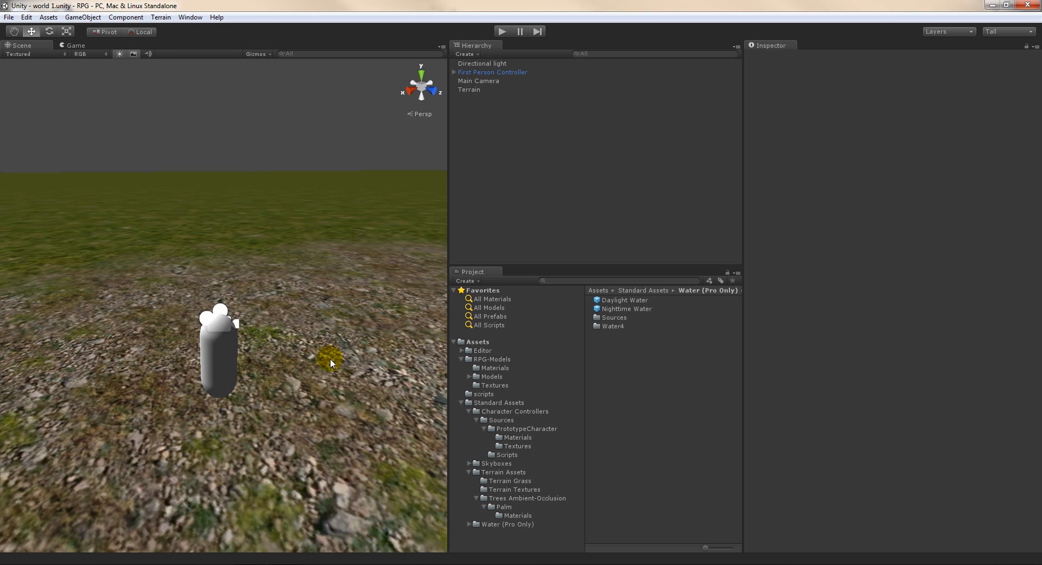
pyautogui.click(480, 65)
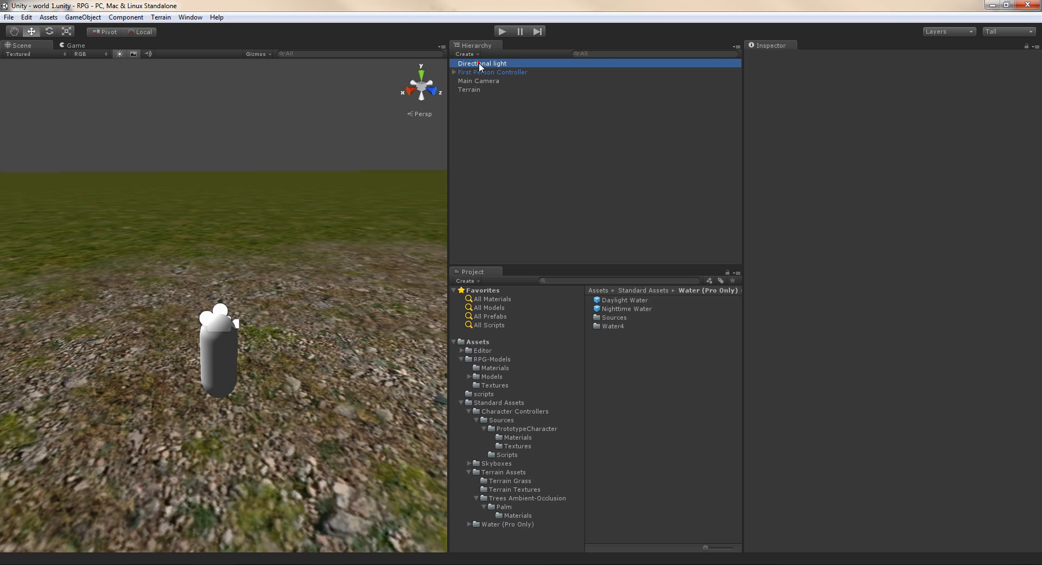
pyautogui.click(585, 72)
pyautogui.click(490, 80)
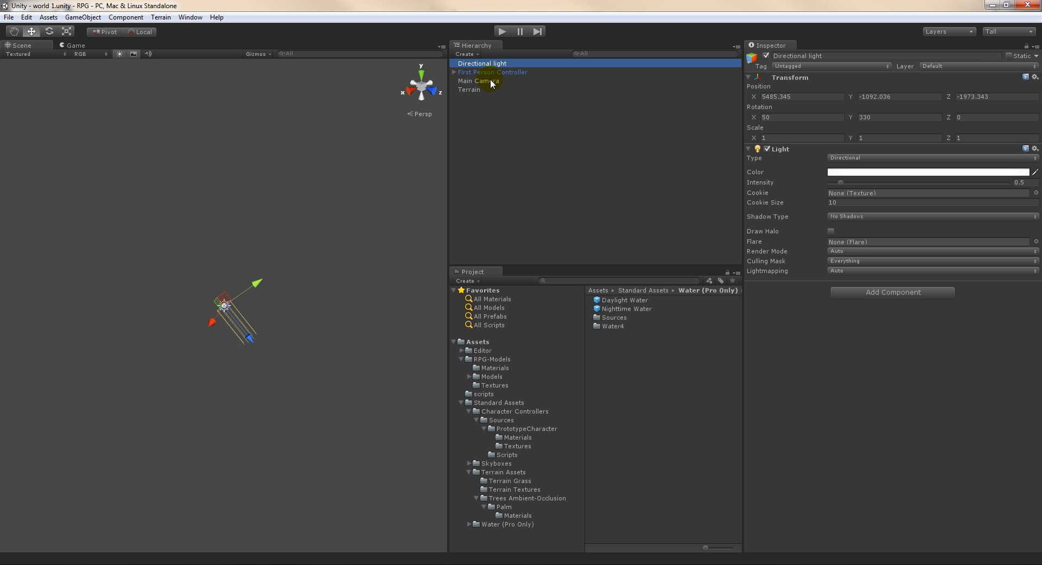
pyautogui.click(482, 90)
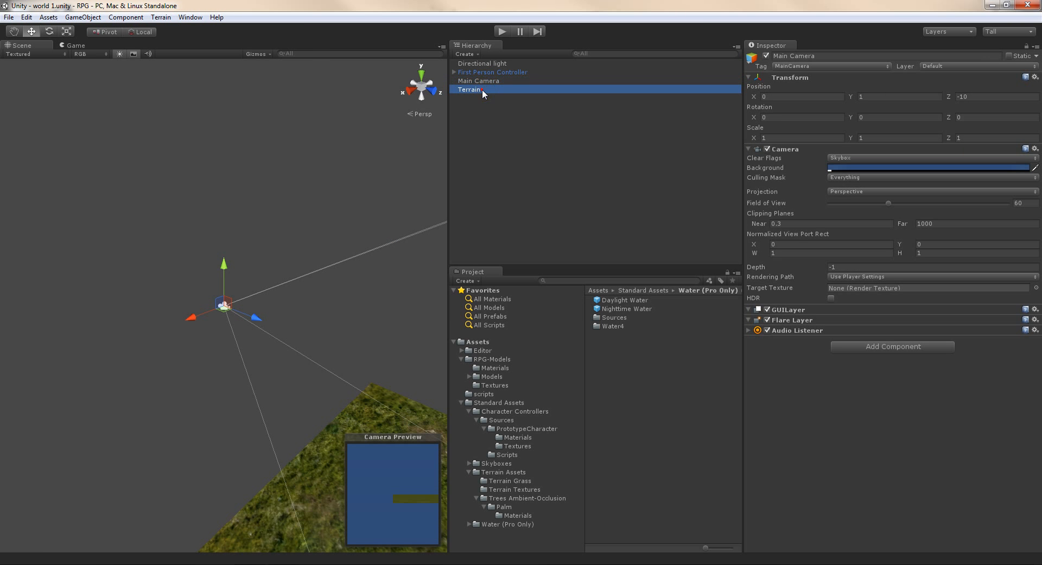
pyautogui.doubleClick(506, 73)
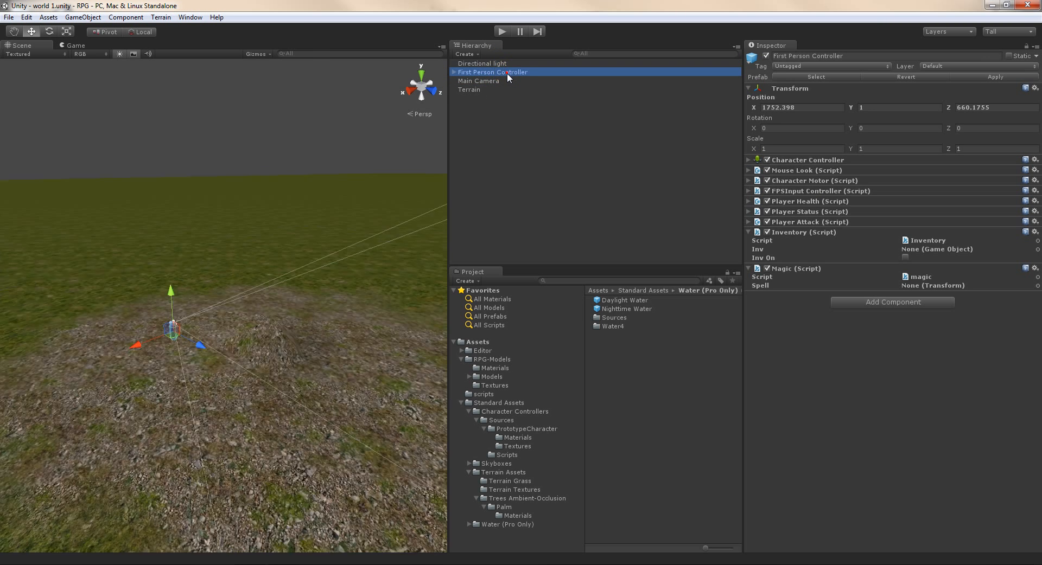
pyautogui.moveTo(373, 287); pyautogui.dragTo(341, 258, button='right')
# Delete the Terrain, Main Camera, First Person Controller and Directional light from the scene.
pyautogui.click(480, 90)
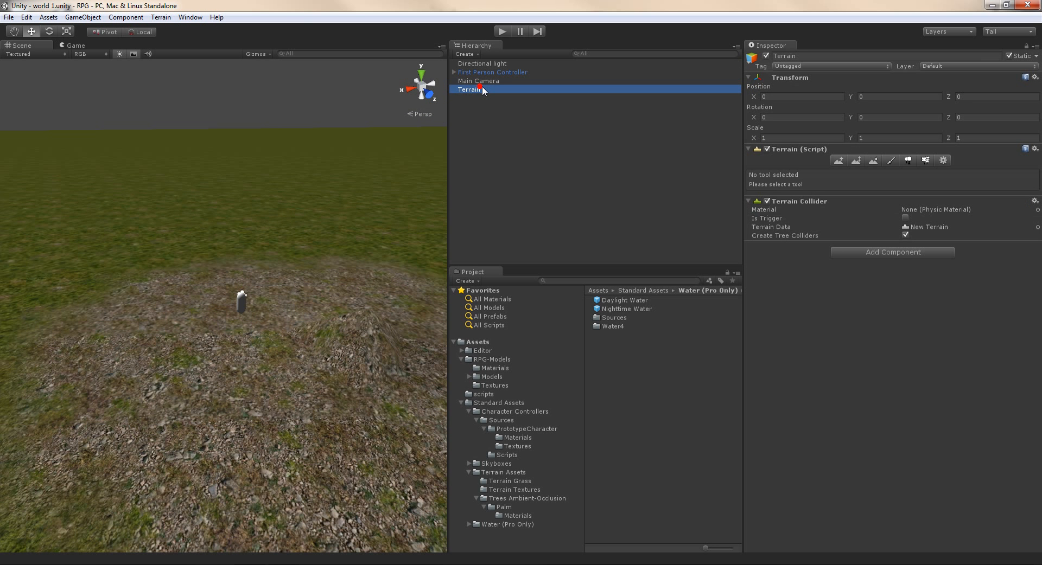
pyautogui.press('Delete')
pyautogui.click(480, 81)
pyautogui.press('Delete')
pyautogui.click(482, 73)
pyautogui.press('Delete')
pyautogui.click(483, 63)
pyautogui.press('Delete')
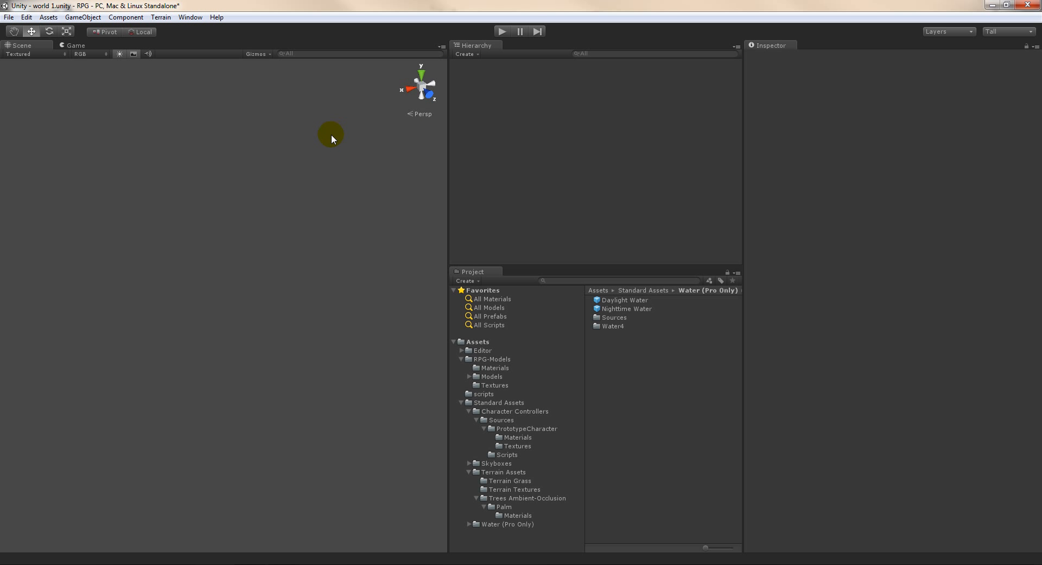
# Create a new terrain in the emptied scene and focus the scene view on it.
pyautogui.click(160, 17)
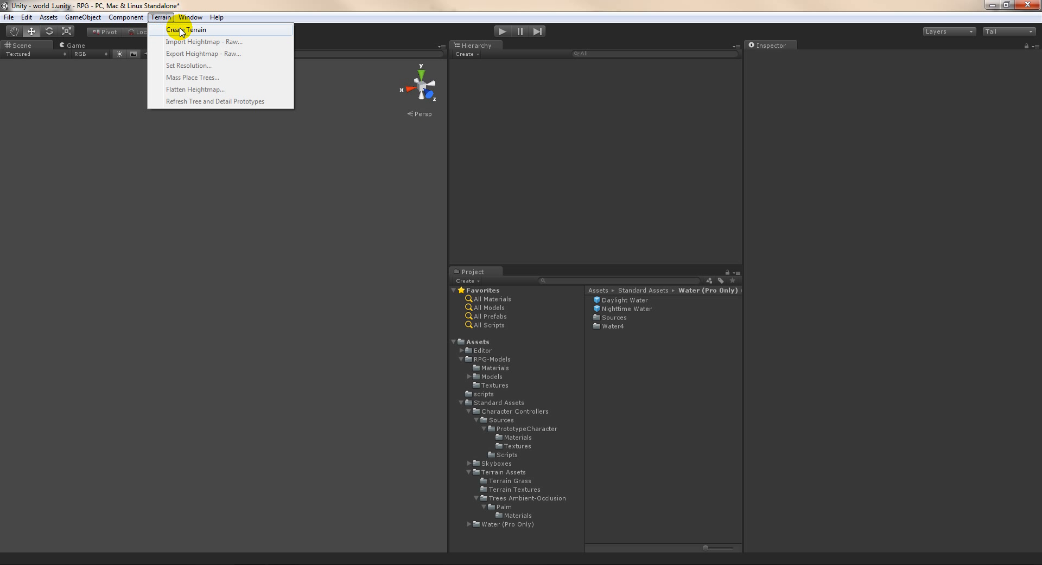
pyautogui.click(181, 31)
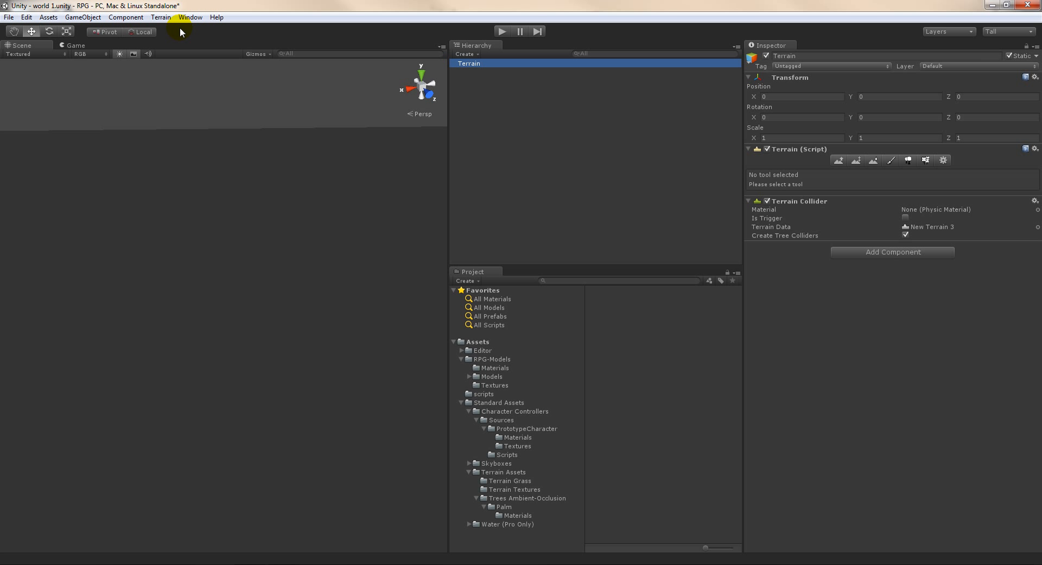
pyautogui.keyDown('alt'); pyautogui.moveTo(281, 232); pyautogui.dragTo(296, 277); pyautogui.keyUp('alt')
pyautogui.click(485, 64)
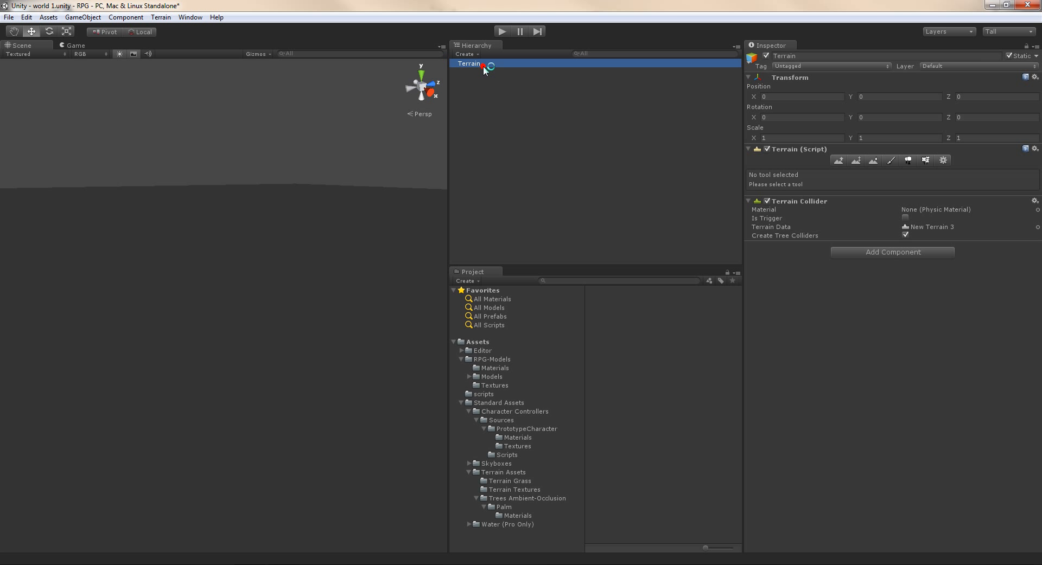
pyautogui.doubleClick(485, 64)
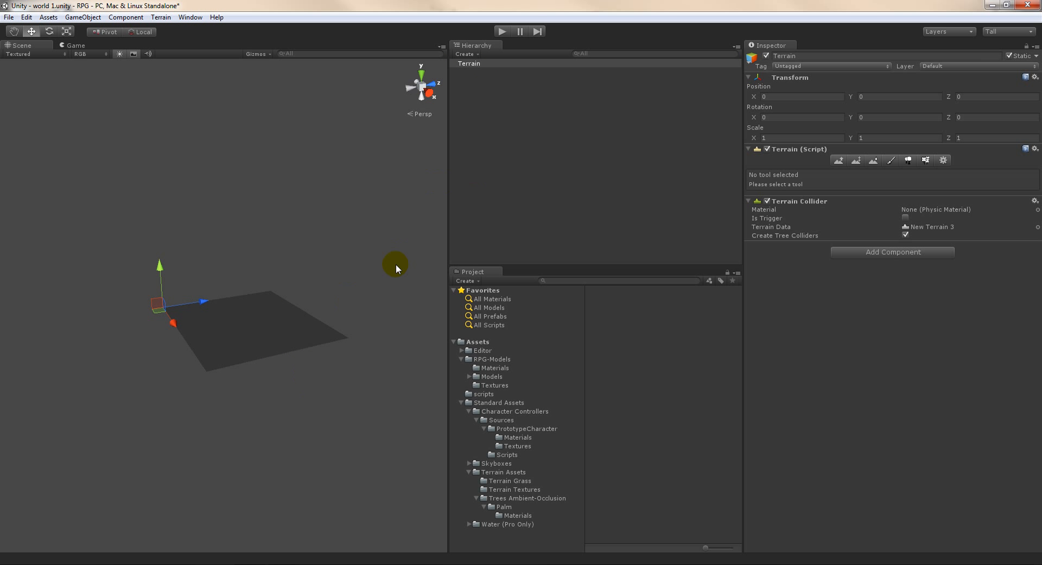
pyautogui.scroll(5, 398, 273)
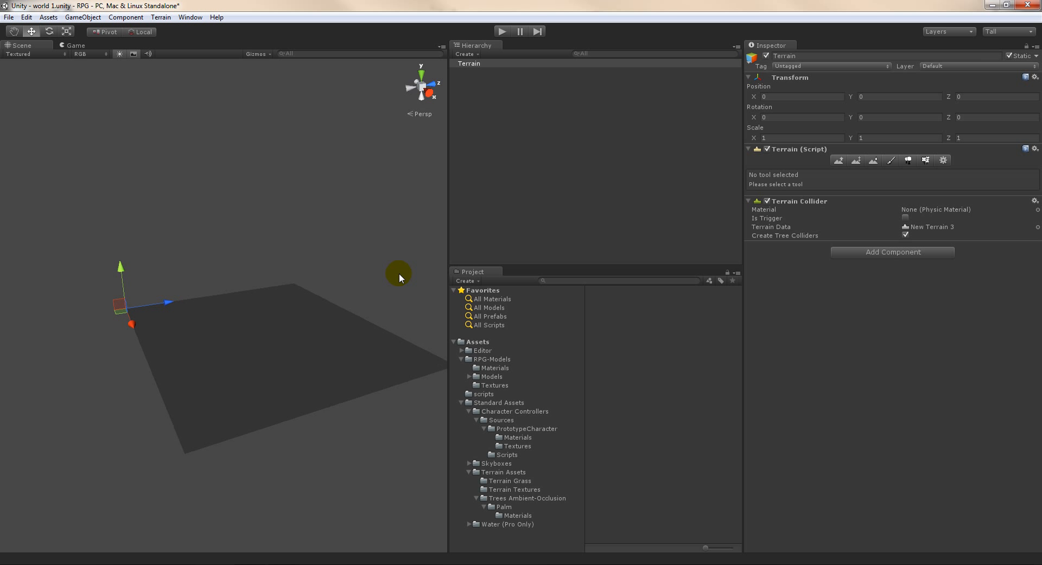
pyautogui.scroll(6, 399, 273)
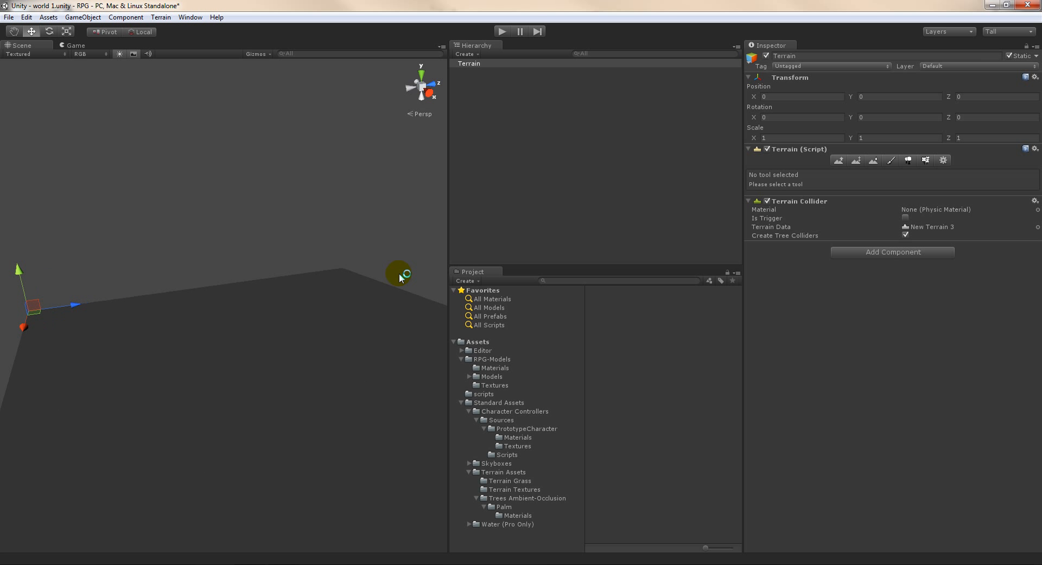
pyautogui.scroll(3, 399, 273)
pyautogui.moveTo(353, 300); pyautogui.dragTo(330, 356, button='right')
# Add a terrain paint texture that uses Grass (Hill) for both the texture and the normal map.
pyautogui.click(519, 64)
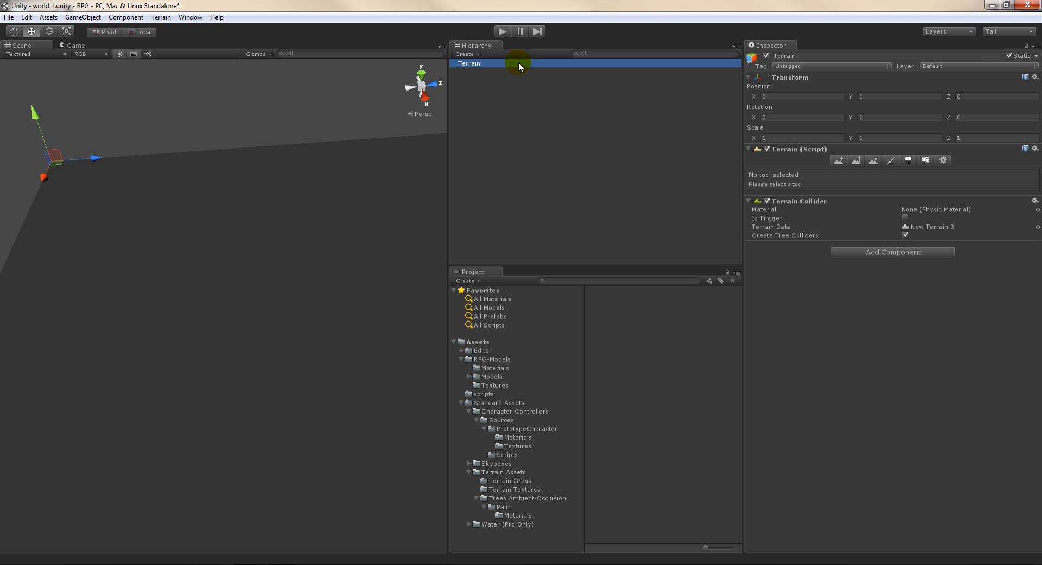
pyautogui.click(891, 161)
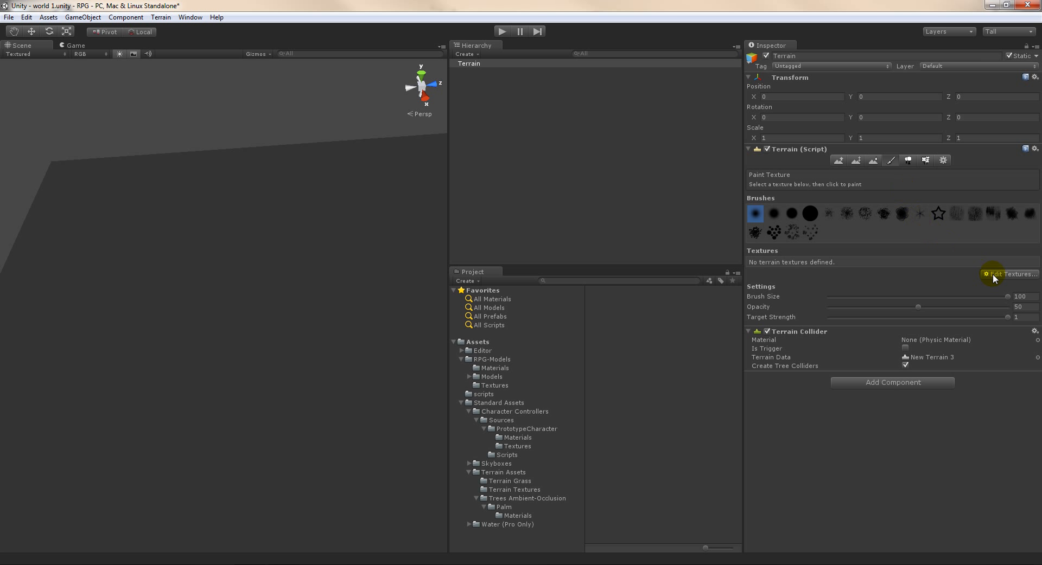
pyautogui.click(1004, 275)
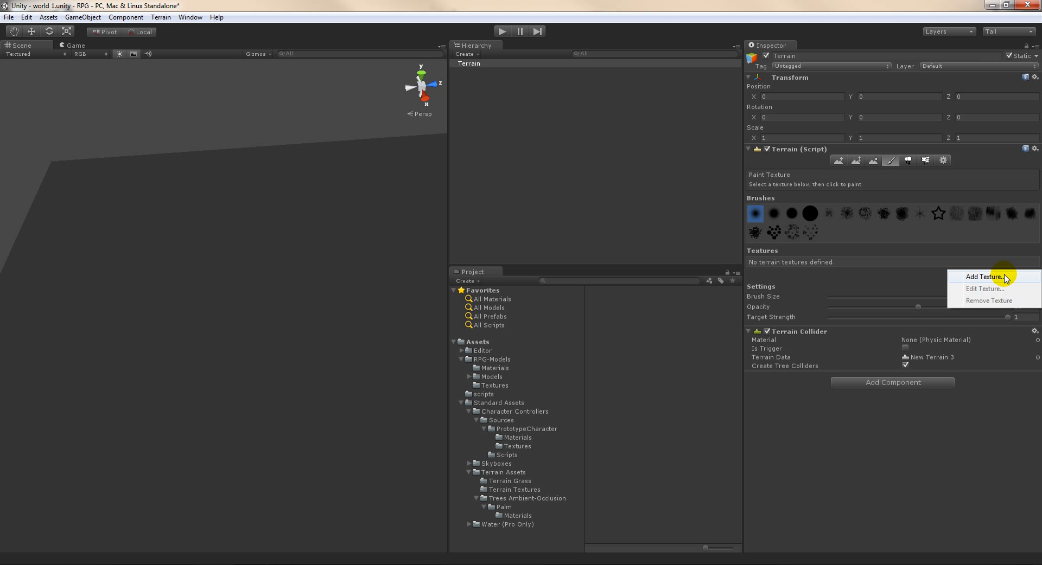
pyautogui.click(1003, 277)
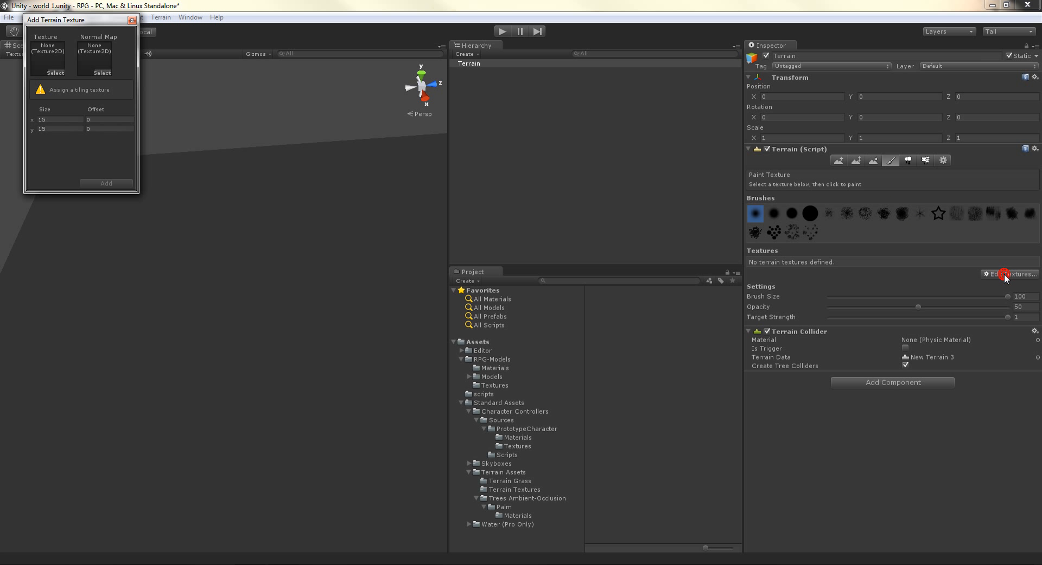
pyautogui.click(50, 73)
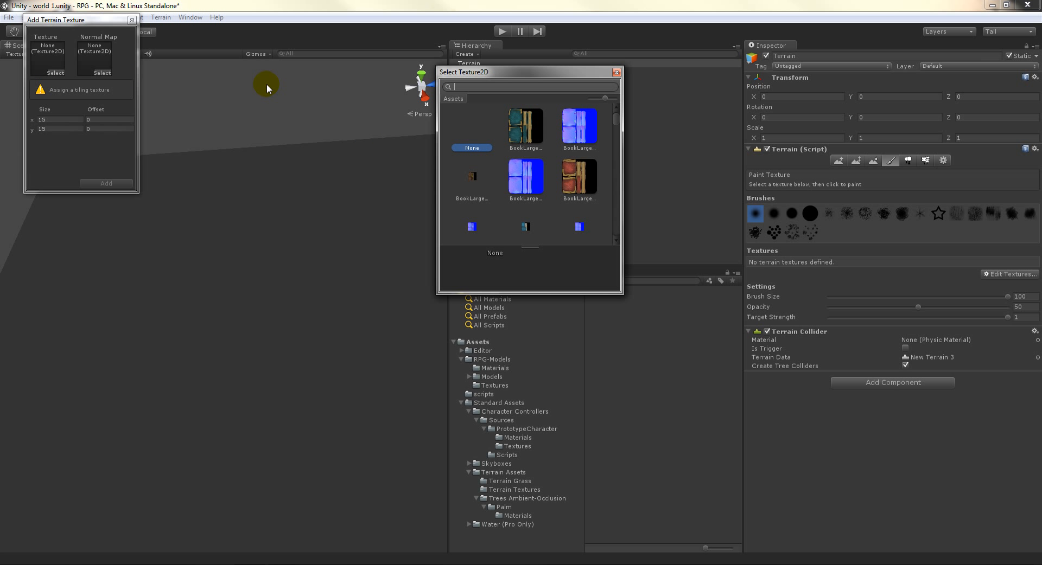
pyautogui.write('gra')
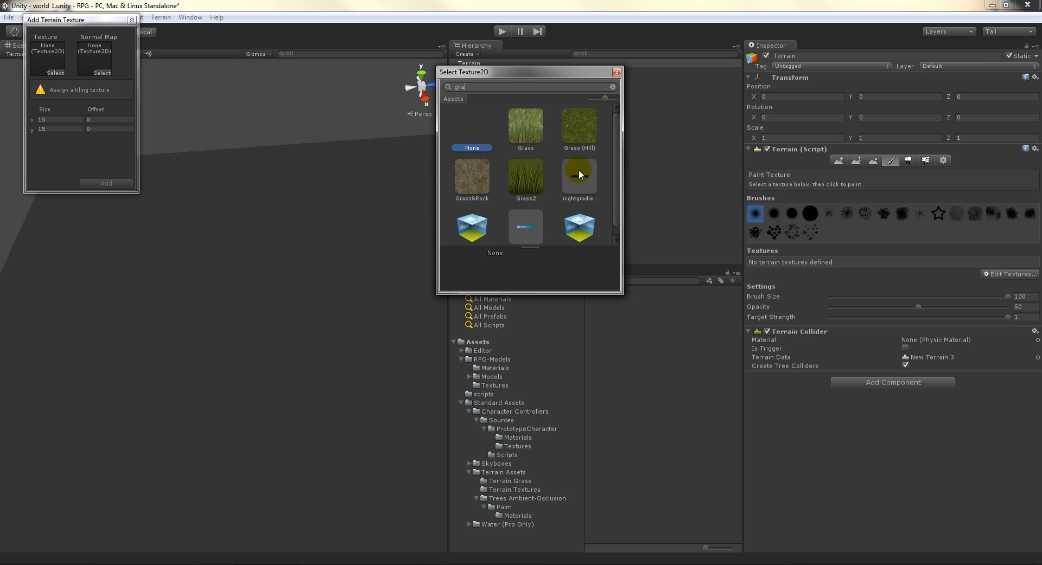
pyautogui.doubleClick(569, 131)
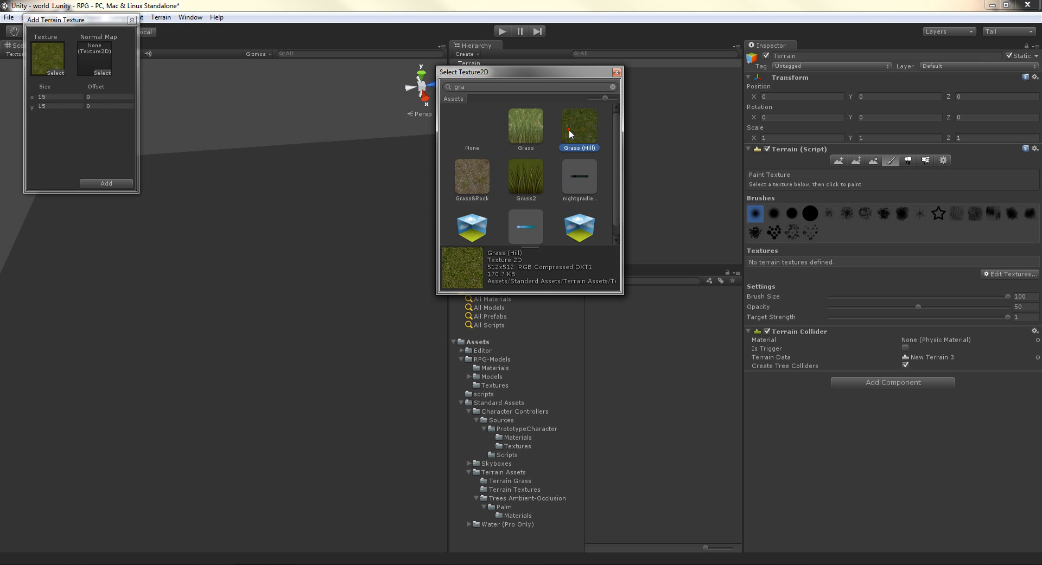
pyautogui.click(98, 76)
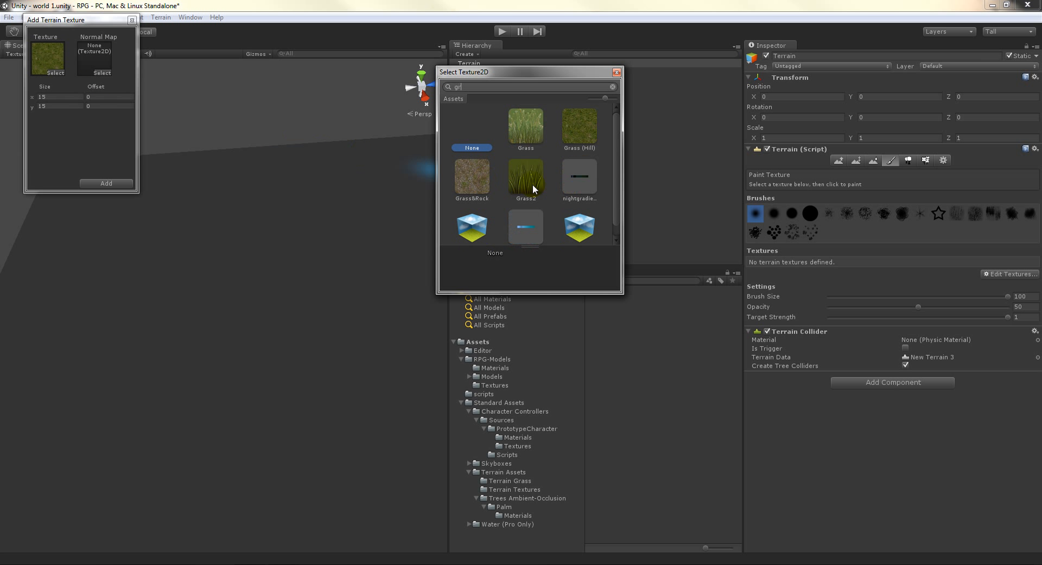
pyautogui.click(579, 126)
pyautogui.click(582, 126)
pyautogui.click(106, 184)
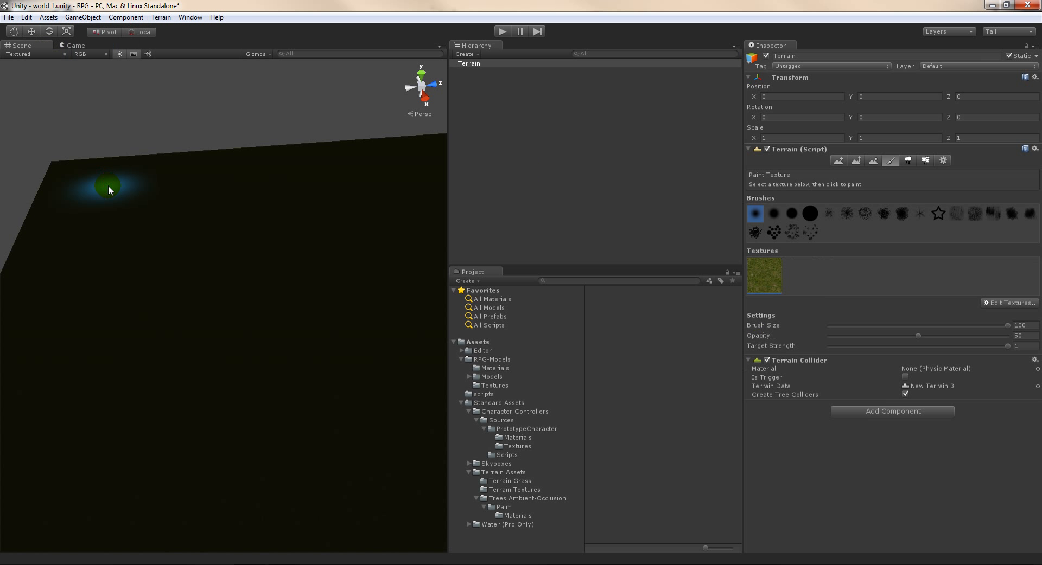
# Reduce the terrain texture brush size to 1.
pyautogui.moveTo(109, 191)
pyautogui.mouseDown(button='right')
pyautogui.moveTo(237, 449)
pyautogui.moveTo(360, 435)
pyautogui.moveTo(363, 416)
pyautogui.moveTo(308, 329)
pyautogui.moveTo(286, 258)
pyautogui.moveTo(298, 88)
pyautogui.moveTo(254, 285)
pyautogui.moveTo(209, 267)
pyautogui.mouseUp(button='right')
pyautogui.click(825, 280)
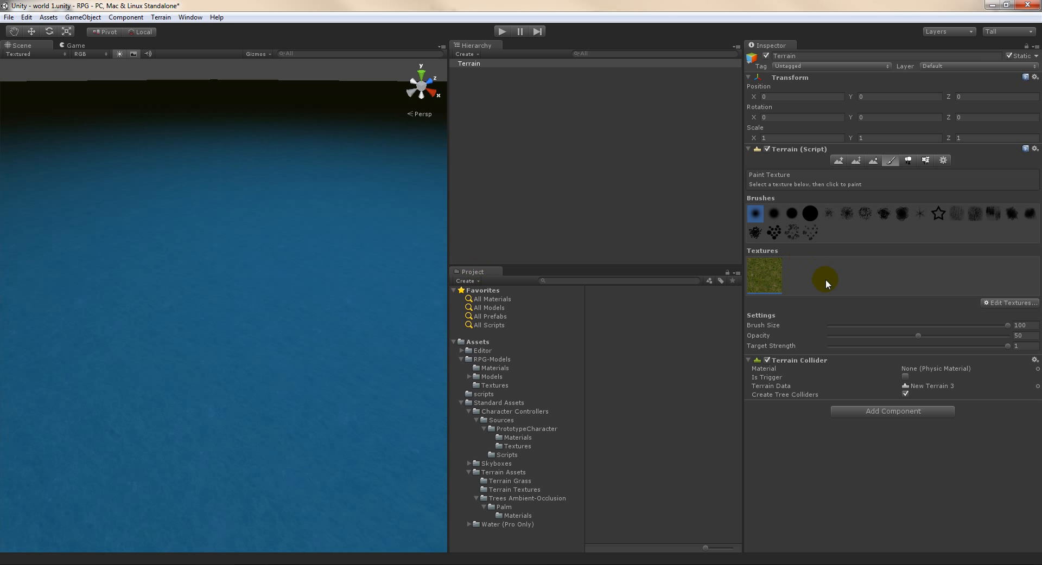
pyautogui.moveTo(1009, 328); pyautogui.dragTo(917, 325)
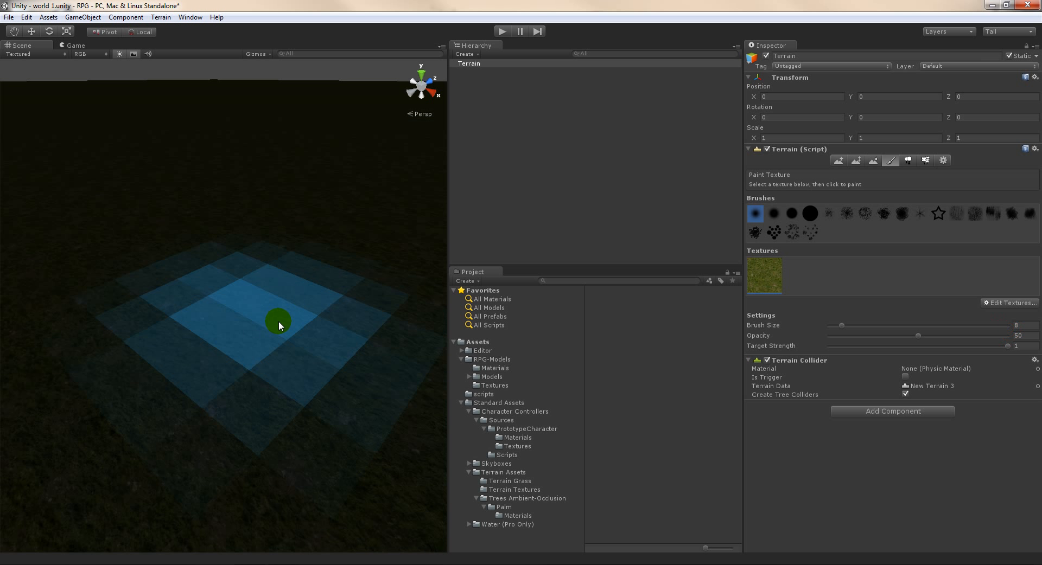
pyautogui.moveTo(841, 326); pyautogui.dragTo(829, 326)
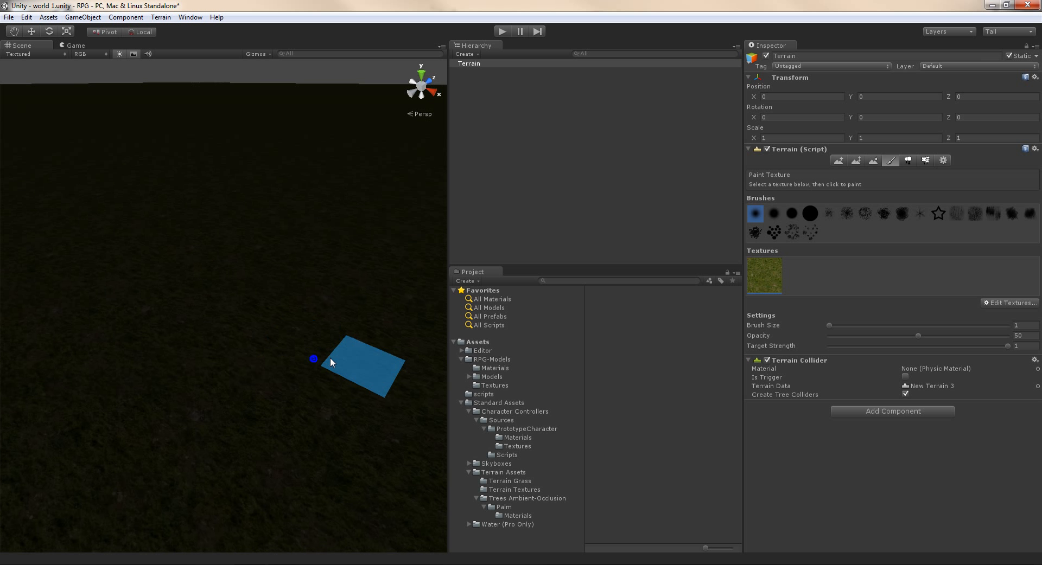
# Add a second terrain texture that uses Grass&Rock for both the texture and the normal map.
pyautogui.click(1010, 304)
pyautogui.click(1002, 306)
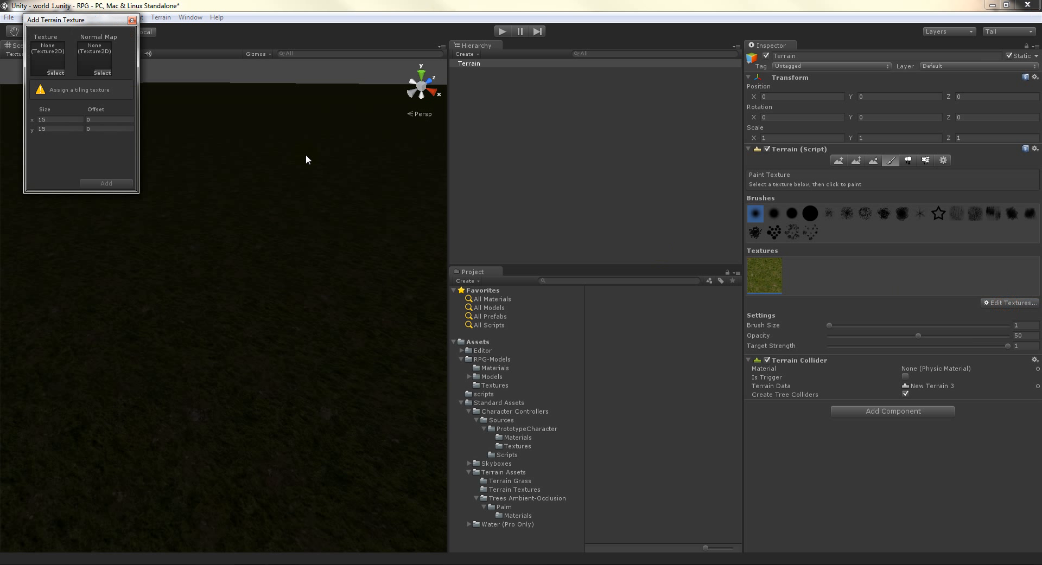
pyautogui.click(50, 74)
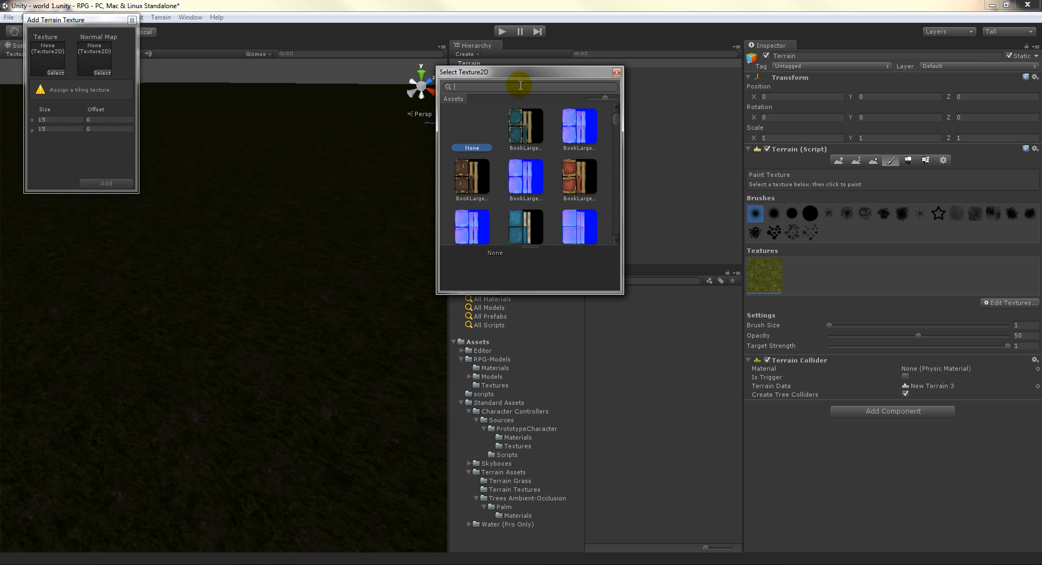
pyautogui.doubleClick(473, 176)
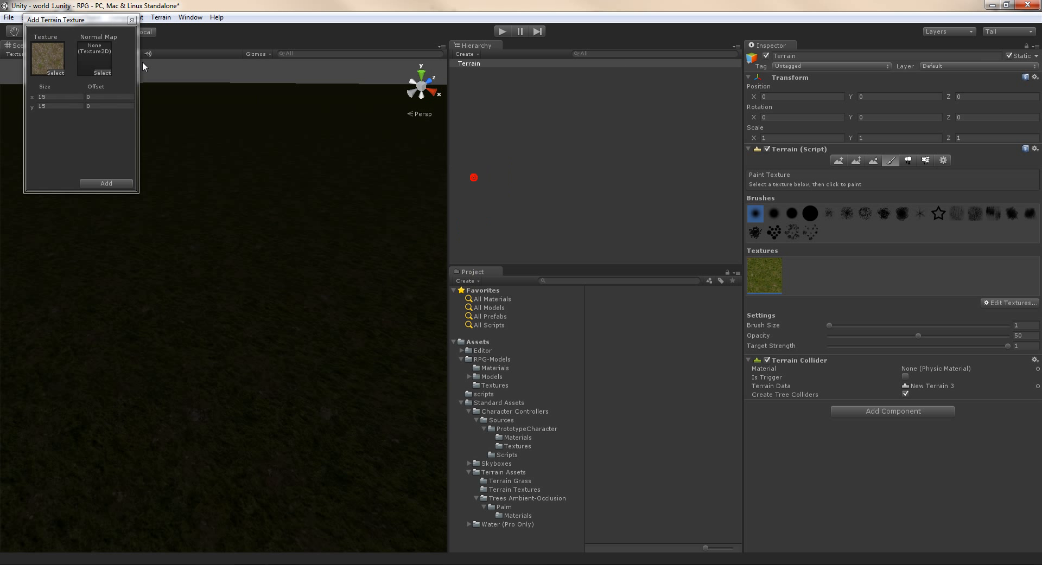
pyautogui.click(100, 80)
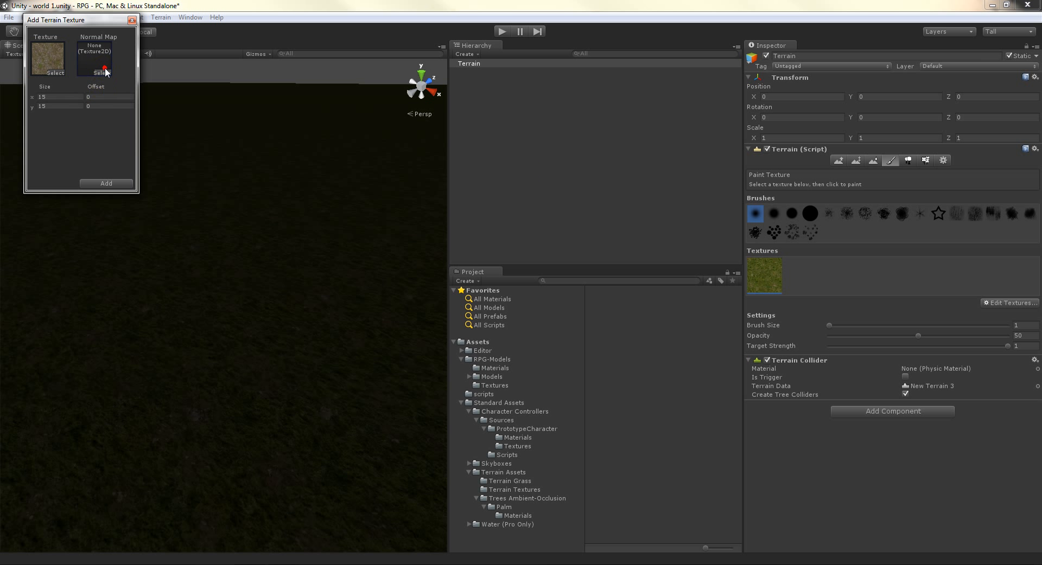
pyautogui.click(106, 72)
pyautogui.doubleClick(473, 175)
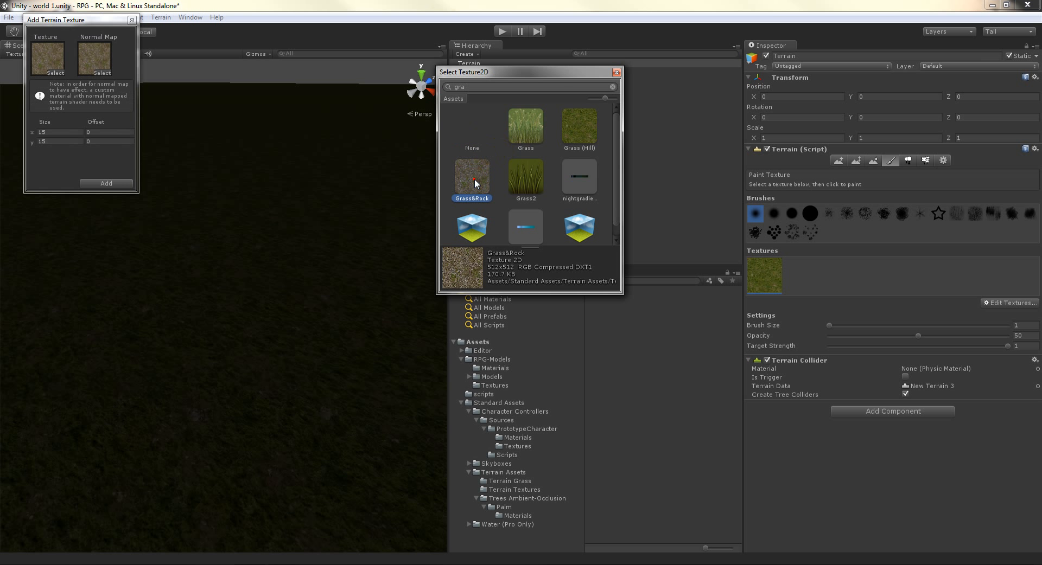
pyautogui.click(107, 184)
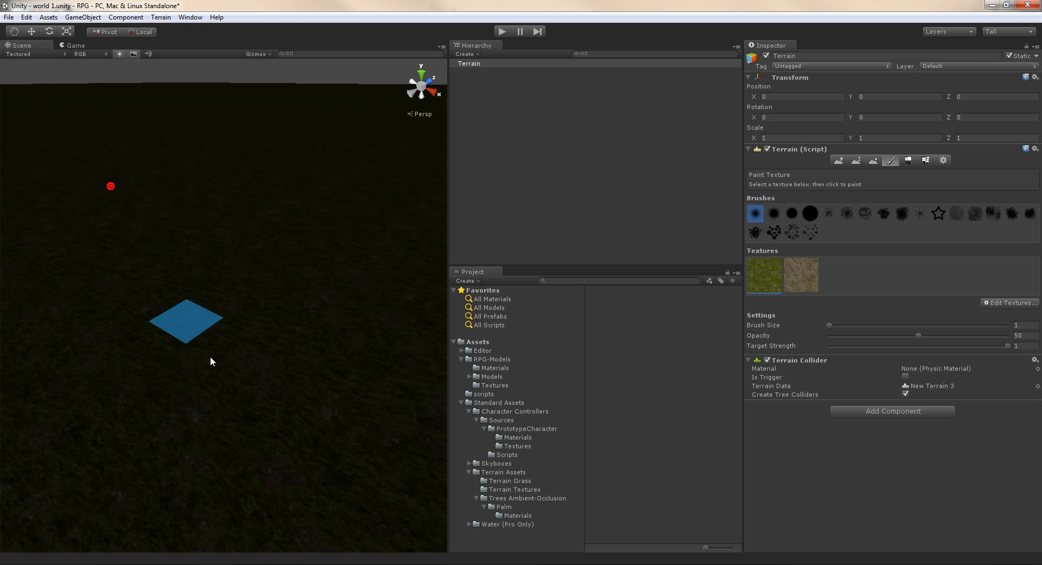
# Try painting the grass texture on the terrain and set the brush size to 3.
pyautogui.click(158, 446)
pyautogui.click(209, 298)
pyautogui.moveTo(204, 387); pyautogui.dragTo(197, 431, button='right')
pyautogui.moveTo(831, 325); pyautogui.dragTo(832, 325)
pyautogui.click(363, 338)
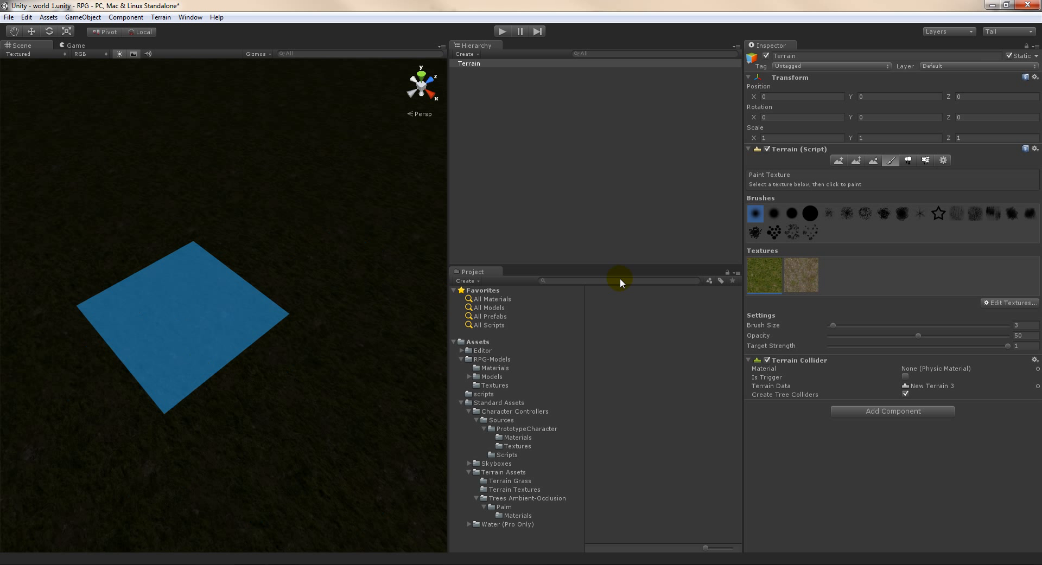
# Paint a roughly round patch of the Grass&Rock texture onto the grass terrain.
pyautogui.click(797, 274)
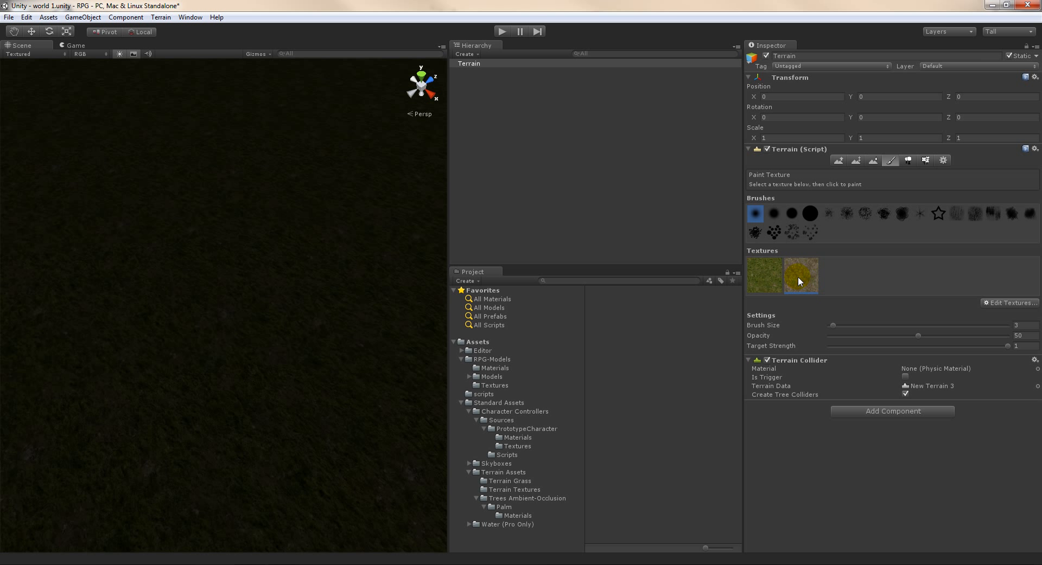
pyautogui.moveTo(192, 337)
pyautogui.mouseDown()
pyautogui.moveTo(207, 224)
pyautogui.moveTo(305, 282)
pyautogui.moveTo(221, 398)
pyautogui.moveTo(232, 210)
pyautogui.moveTo(212, 402)
pyautogui.mouseUp()
pyautogui.scroll(-6, 212, 401)
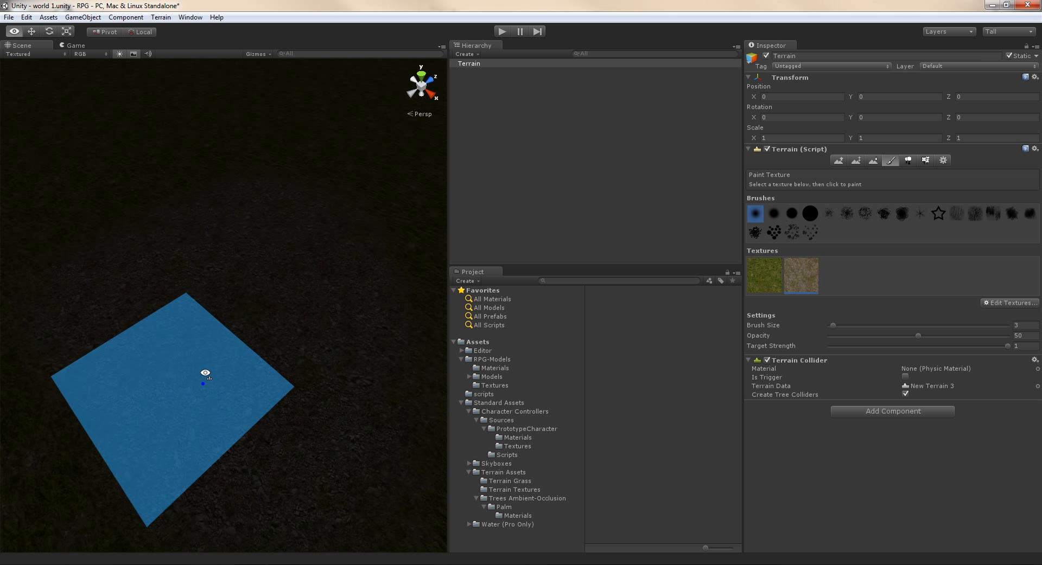
pyautogui.moveTo(249, 296)
pyautogui.mouseDown(button='right')
pyautogui.moveTo(265, 221)
pyautogui.moveTo(247, 300)
pyautogui.mouseUp(button='right')
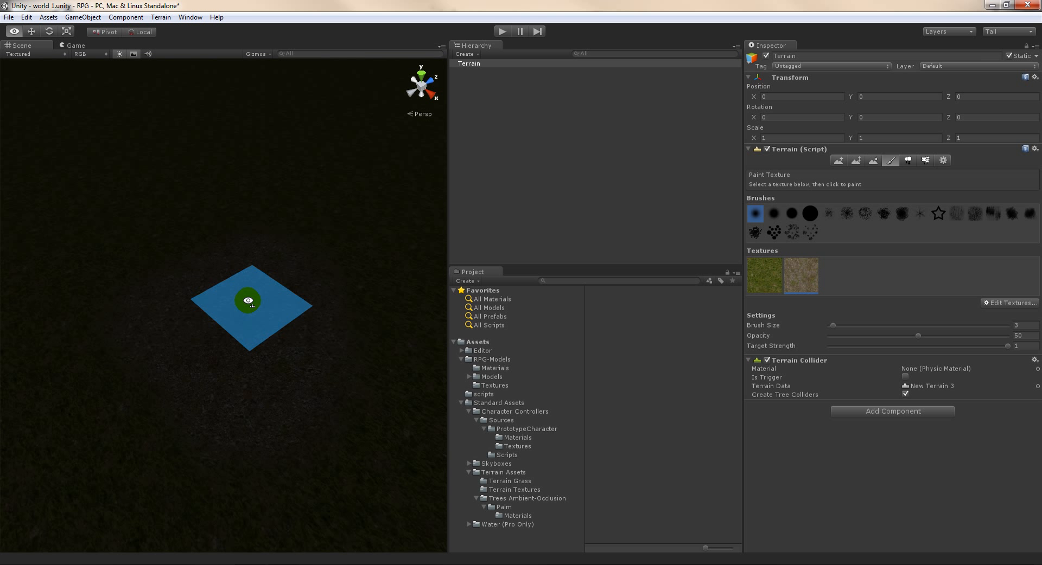
# Add a directional light to the scene and raise it above the terrain to a height of about Y 49.
pyautogui.click(72, 19)
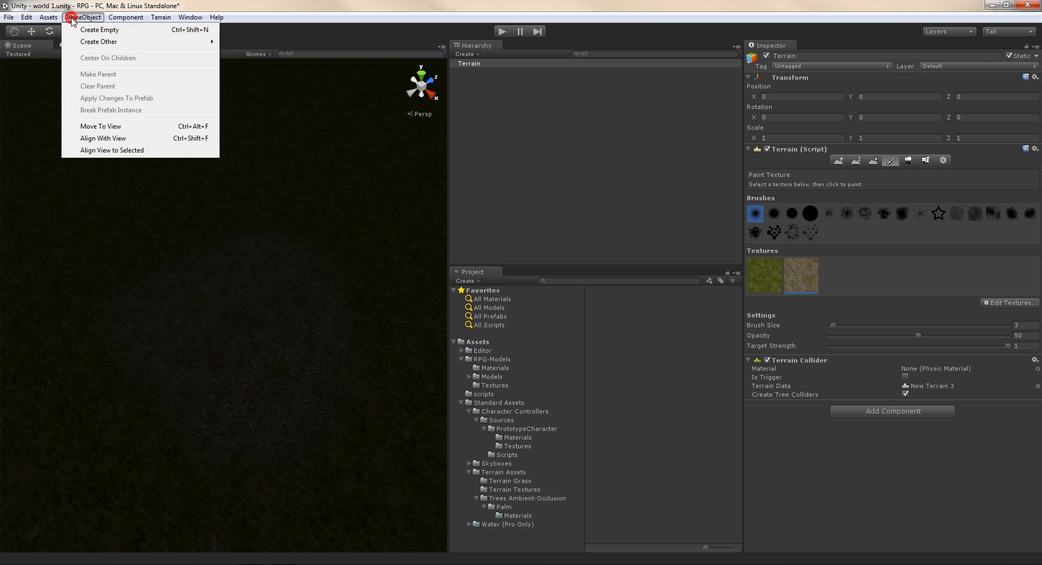
pyautogui.moveTo(101, 43)
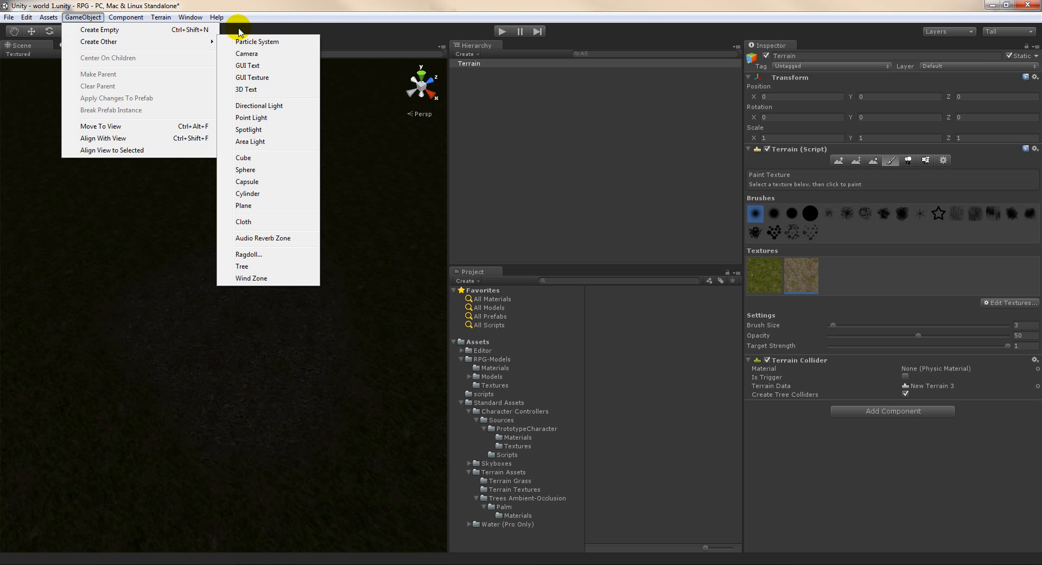
pyautogui.click(261, 104)
pyautogui.moveTo(214, 198); pyautogui.dragTo(219, 182, button='right')
pyautogui.moveTo(223, 297); pyautogui.dragTo(276, 208)
pyautogui.moveTo(274, 127); pyautogui.dragTo(267, 80)
pyautogui.moveTo(284, 171); pyautogui.dragTo(308, 156, button='right')
pyautogui.click(328, 287)
pyautogui.click(251, 163)
# Lower the directional light's intensity to 0.33 and enable Draw Halo.
pyautogui.click(493, 65)
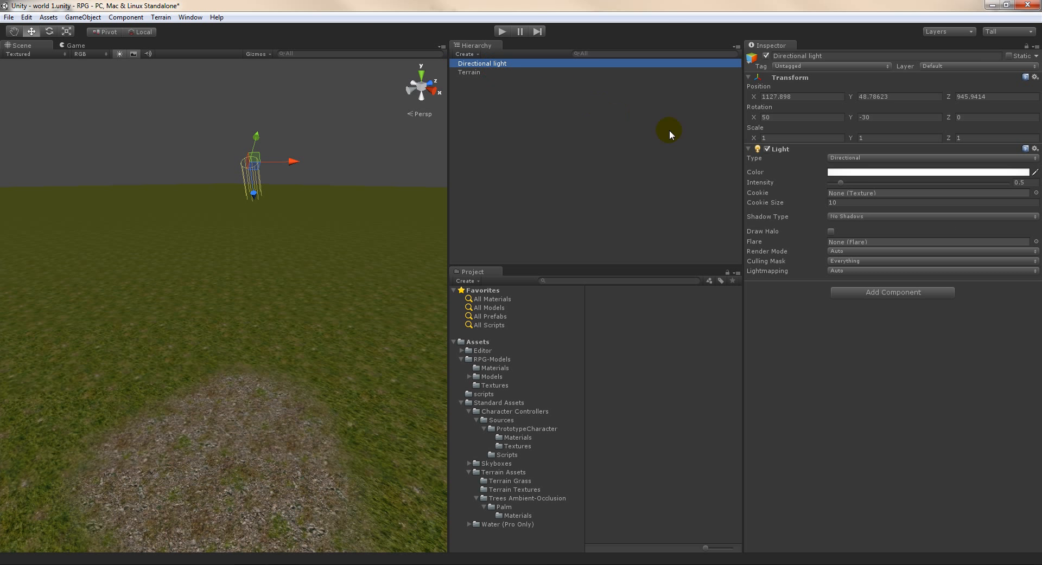
pyautogui.moveTo(840, 184)
pyautogui.mouseDown()
pyautogui.moveTo(970, 188)
pyautogui.moveTo(826, 187)
pyautogui.moveTo(835, 187)
pyautogui.mouseUp()
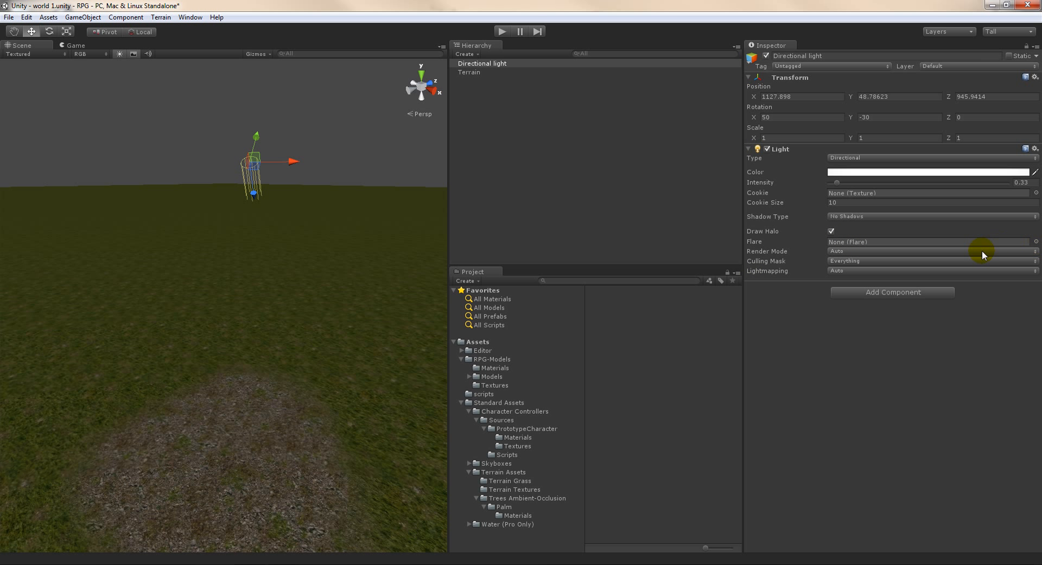
pyautogui.moveTo(319, 249); pyautogui.dragTo(334, 312, button='right')
pyautogui.click(326, 338)
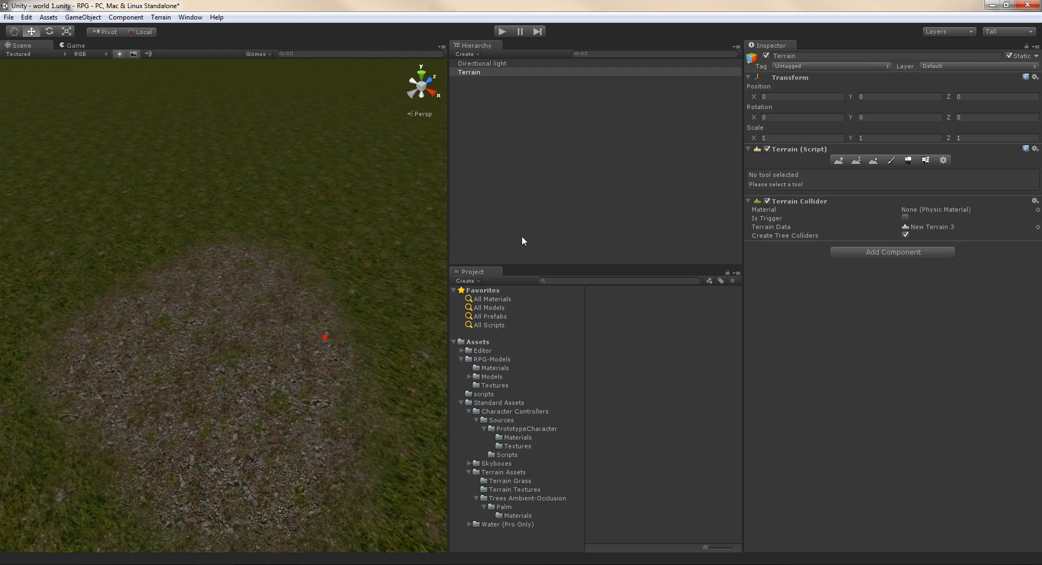
# Place the Palm model from the Trees Ambient-Occlusion assets at the far edge of the rock patch.
pyautogui.moveTo(405, 223); pyautogui.dragTo(377, 264, button='right')
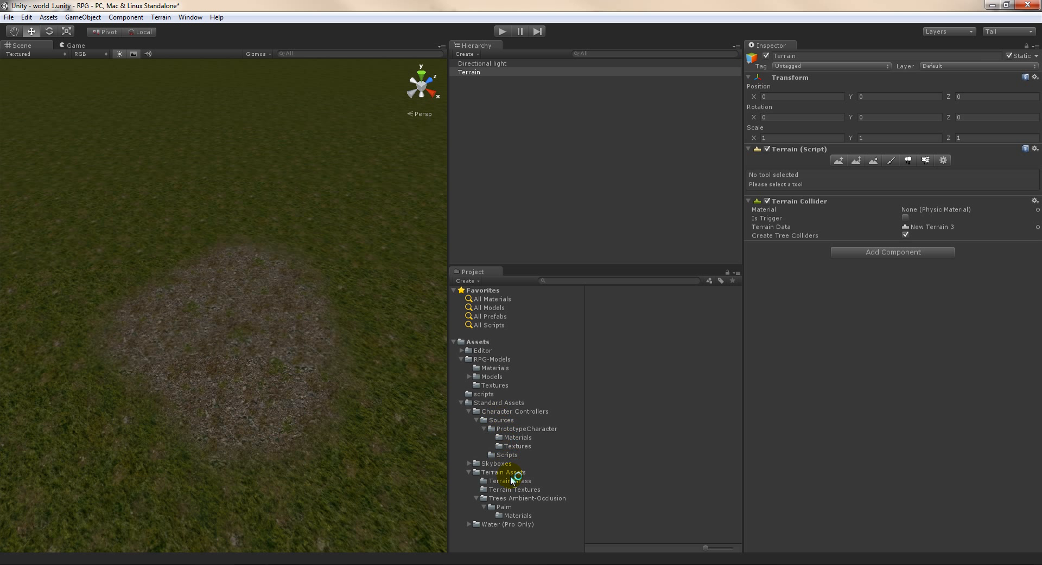
pyautogui.click(510, 499)
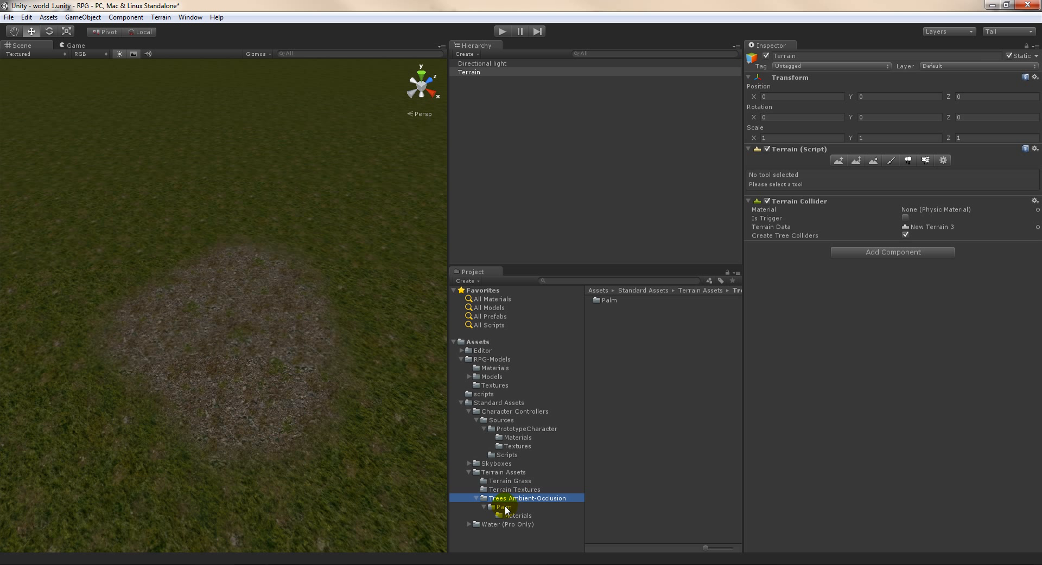
pyautogui.click(512, 475)
pyautogui.click(504, 508)
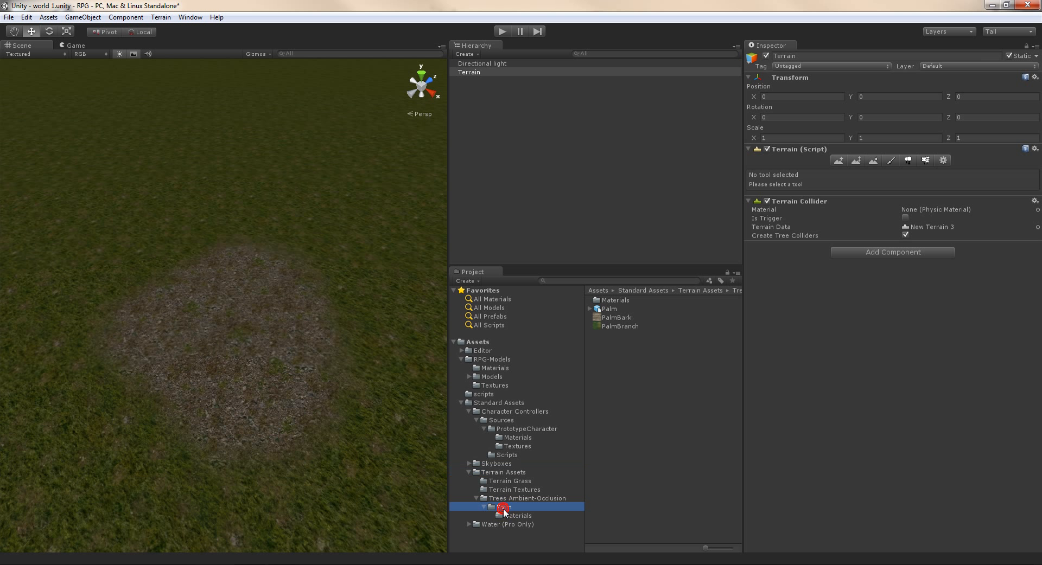
pyautogui.moveTo(608, 309); pyautogui.dragTo(232, 271)
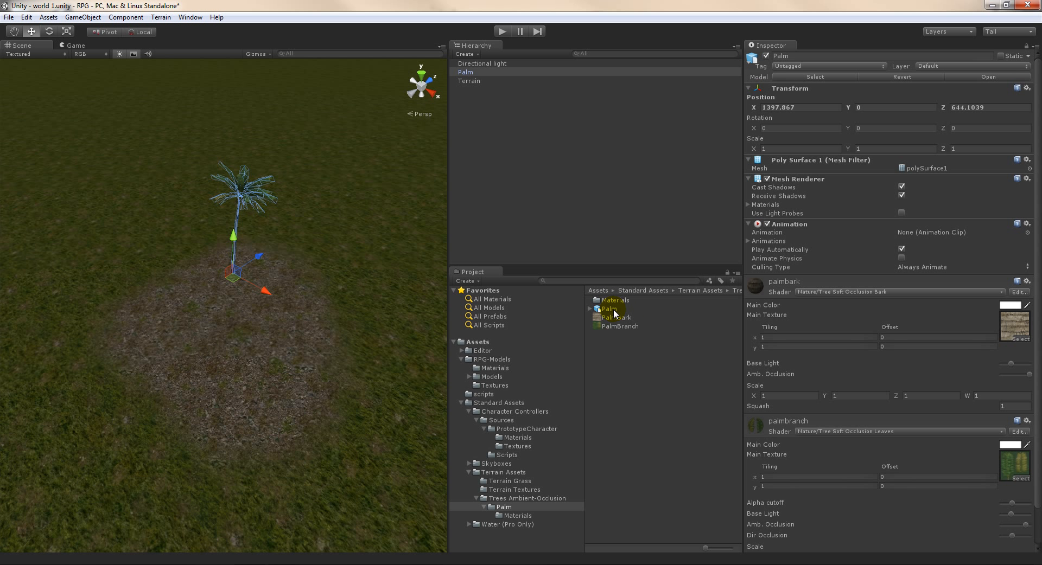
# Add Palm to the terrain's tree types for the Place Trees tool.
pyautogui.click(487, 79)
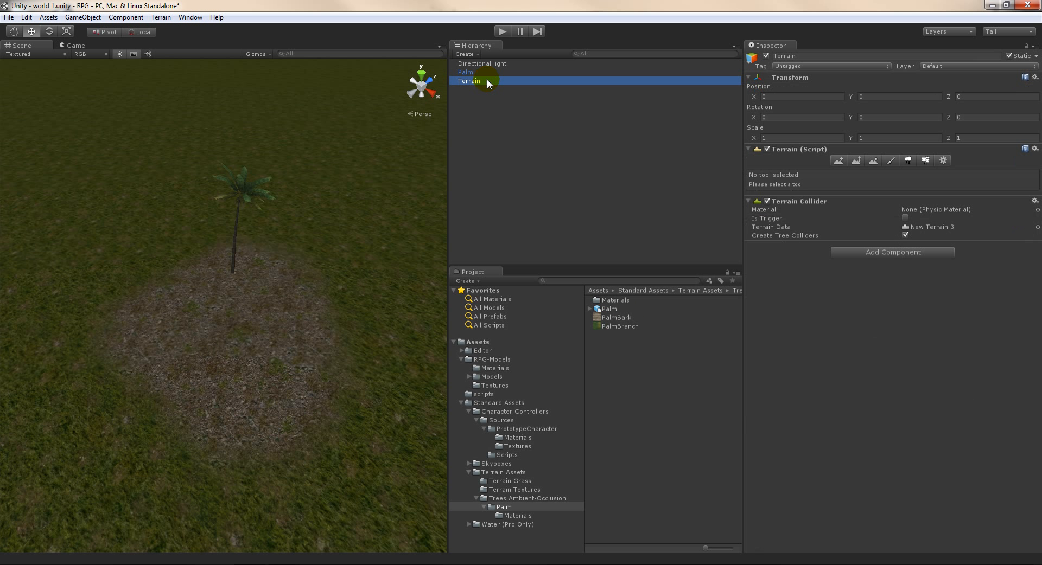
pyautogui.click(908, 160)
pyautogui.click(1004, 228)
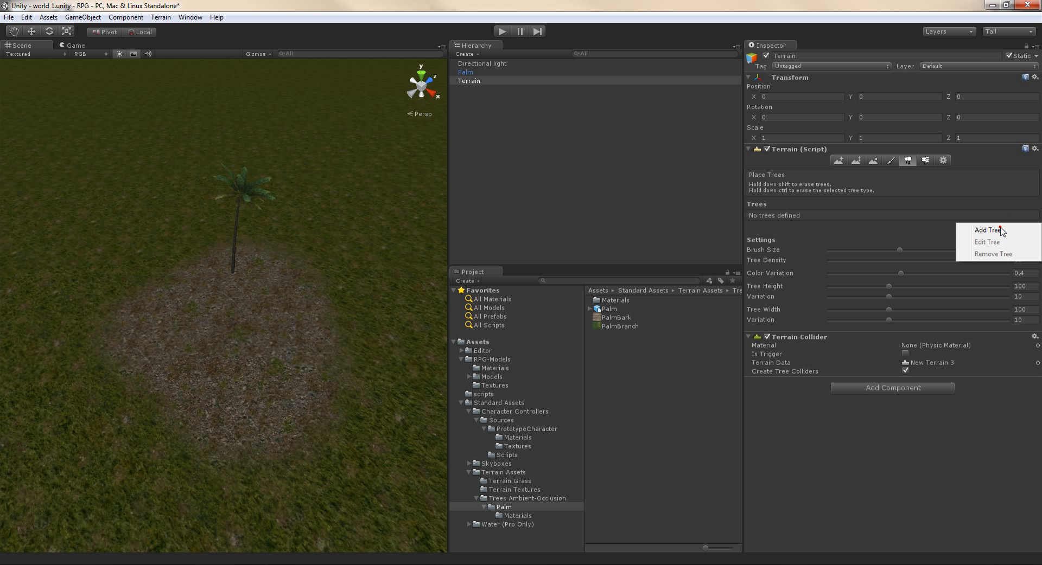
pyautogui.click(997, 233)
pyautogui.click(172, 33)
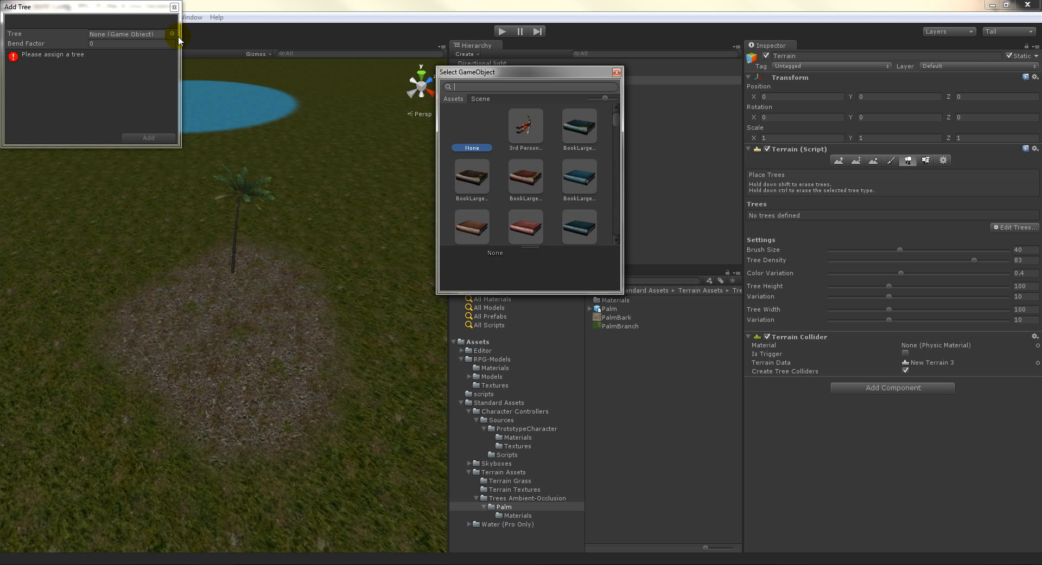
pyautogui.write('pal')
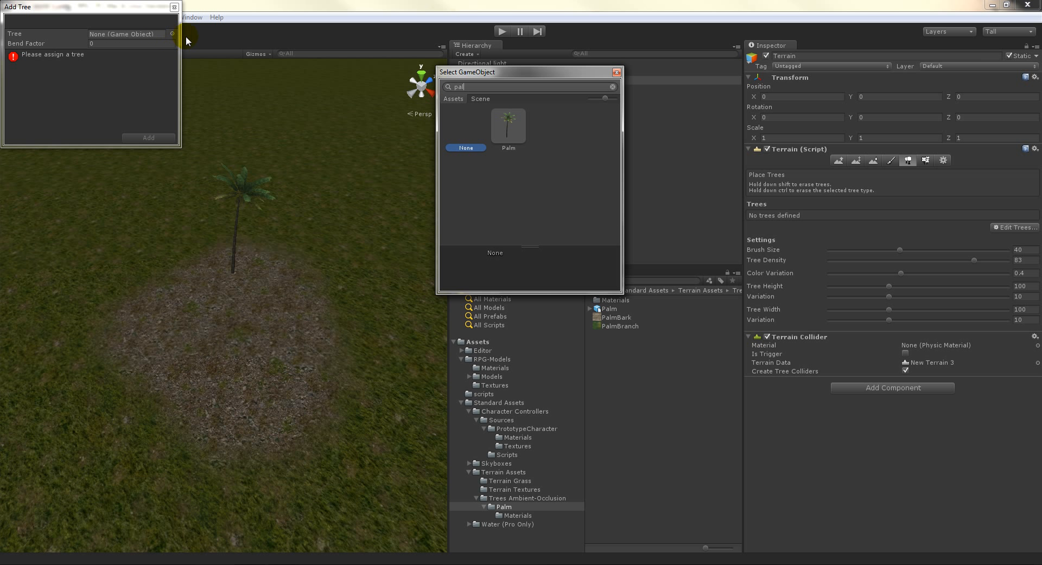
pyautogui.doubleClick(517, 125)
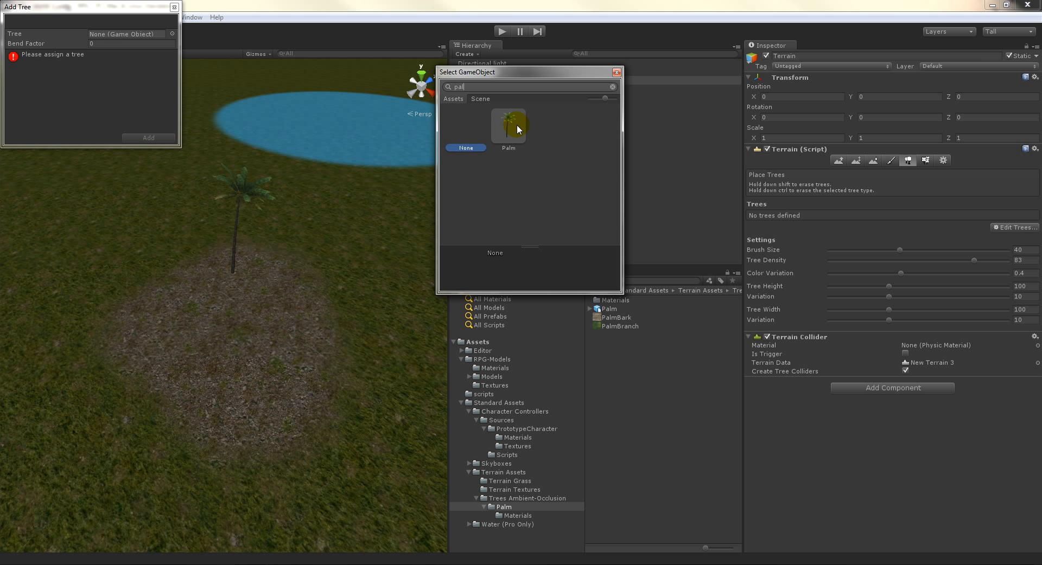
pyautogui.click(156, 139)
# Set the tree brush size to 10.3 and plant clusters of palms around the rock patch.
pyautogui.keyDown('alt'); pyautogui.moveTo(326, 221); pyautogui.dragTo(227, 251); pyautogui.keyUp('alt')
pyautogui.moveTo(227, 251); pyautogui.dragTo(264, 205, button='right')
pyautogui.moveTo(874, 286); pyautogui.dragTo(846, 285)
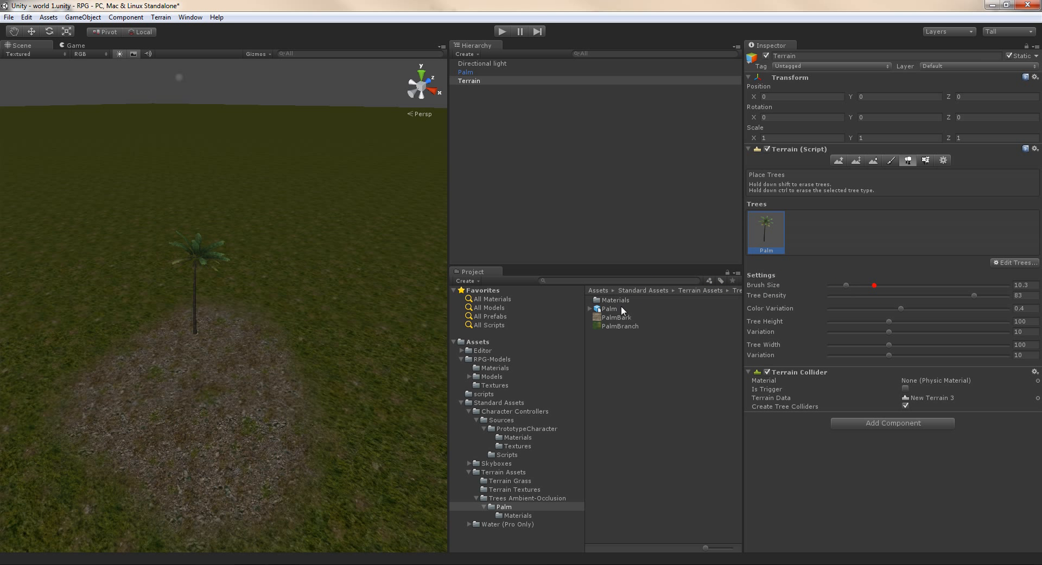
pyautogui.click(280, 314)
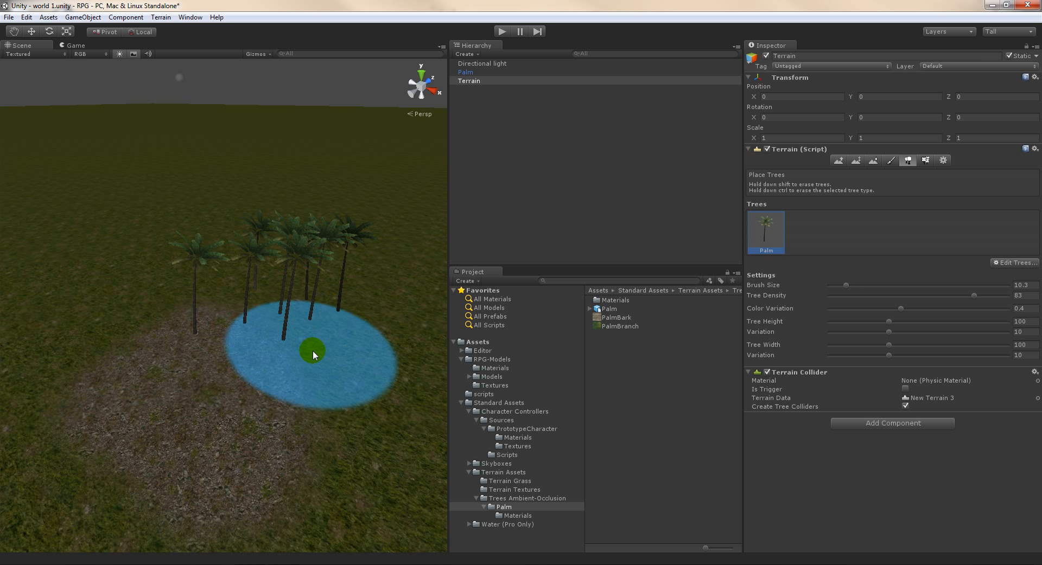
pyautogui.click(350, 421)
pyautogui.moveTo(150, 365)
pyautogui.mouseDown(button='right')
pyautogui.moveTo(124, 416)
pyautogui.moveTo(114, 353)
pyautogui.mouseUp(button='right')
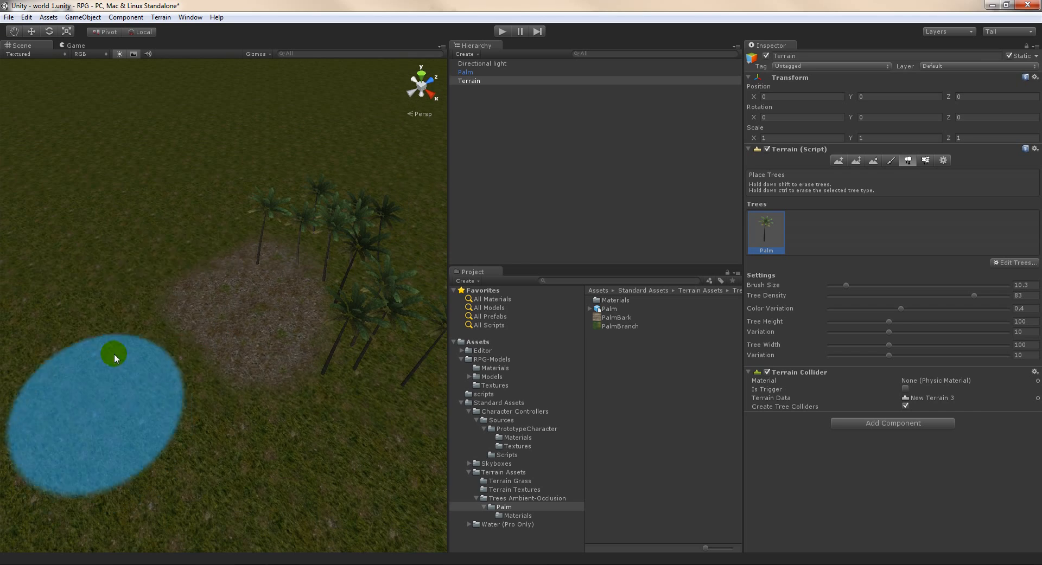
pyautogui.click(188, 239)
pyautogui.click(221, 401)
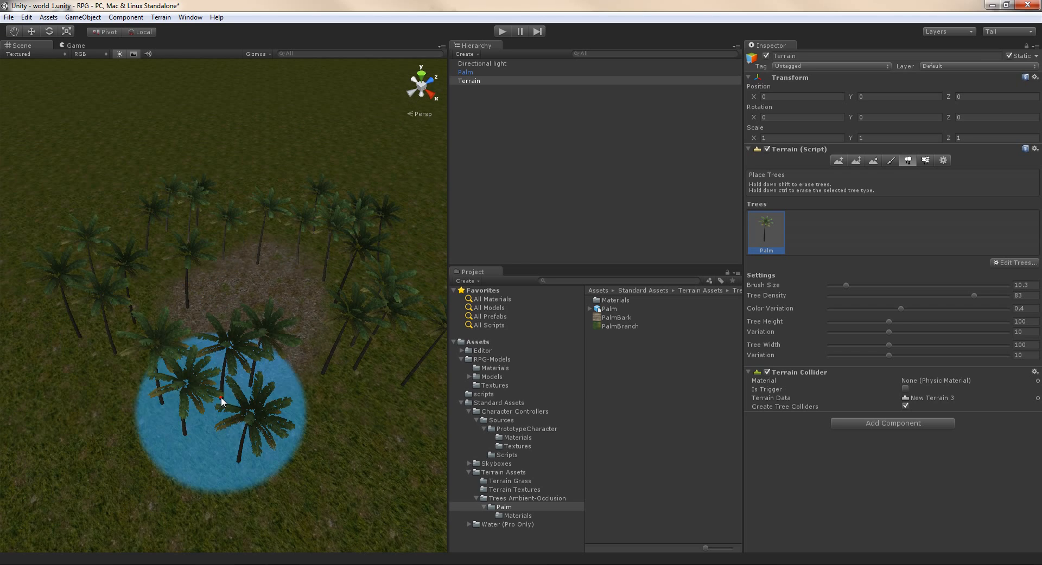
pyautogui.moveTo(295, 301)
pyautogui.mouseDown(button='right')
pyautogui.moveTo(256, 254)
pyautogui.moveTo(177, 309)
pyautogui.mouseUp(button='right')
pyautogui.scroll(3, 225, 274)
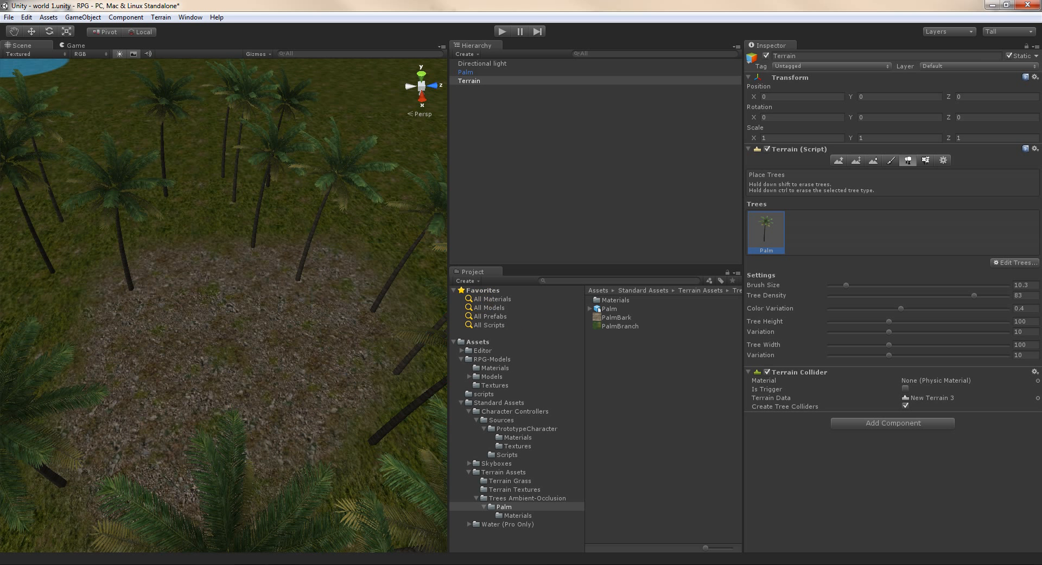
# Place a second Palm model sunk into the rock patch at about Y -11.5 and move it to about X 1397.8.
pyautogui.click(30, 35)
pyautogui.moveTo(607, 309); pyautogui.dragTo(182, 404)
pyautogui.click(205, 380)
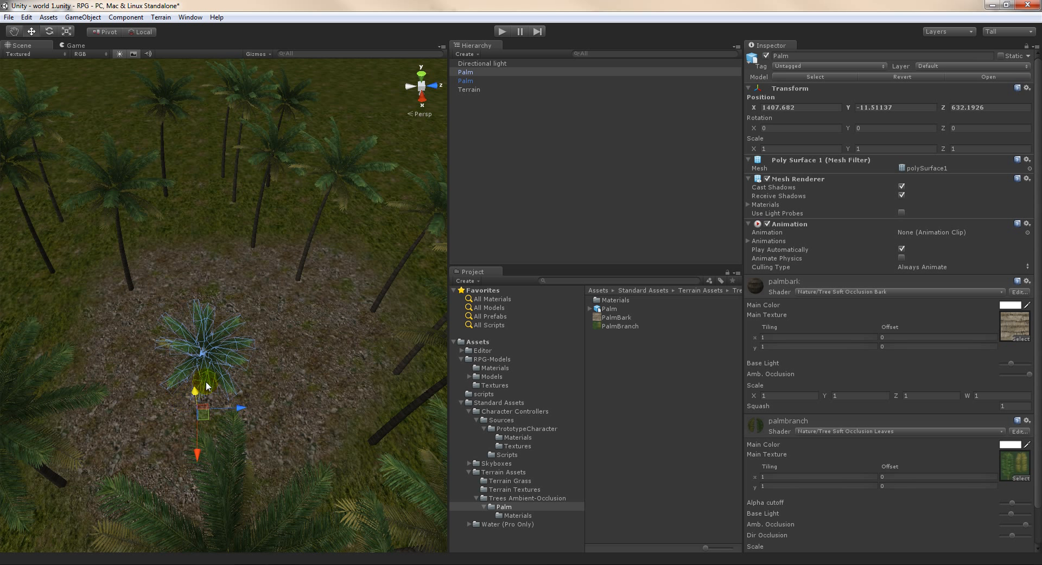
pyautogui.click(202, 352)
pyautogui.moveTo(194, 461); pyautogui.dragTo(199, 379)
pyautogui.click(235, 420)
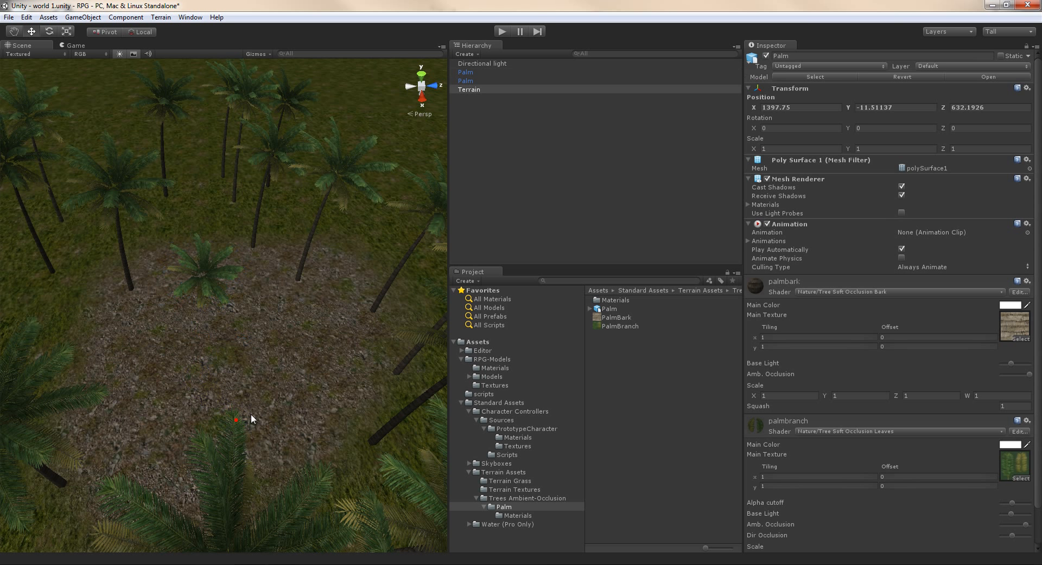
# Place a third Palm model sunk into the rock patch beside the second, at about X 1407.8, Y -12.2, Z 642.1.
pyautogui.moveTo(608, 309); pyautogui.dragTo(355, 258)
pyautogui.moveTo(306, 341); pyautogui.dragTo(292, 407)
pyautogui.moveTo(286, 461); pyautogui.dragTo(278, 452)
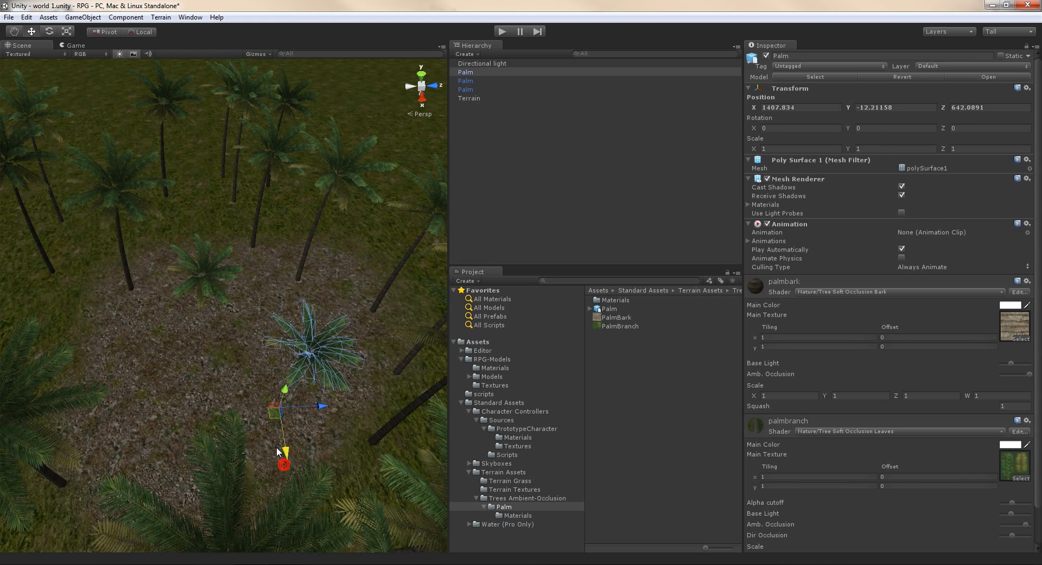
pyautogui.click(217, 390)
# Place the First Person Controller from the Character Controllers assets on the rock patch near the sunken palms.
pyautogui.keyDown('alt'); pyautogui.moveTo(218, 391); pyautogui.dragTo(557, 351); pyautogui.keyUp('alt')
pyautogui.moveTo(557, 352)
pyautogui.mouseDown(button='right')
pyautogui.moveTo(528, 334)
pyautogui.moveTo(421, 319)
pyautogui.moveTo(328, 352)
pyautogui.moveTo(376, 357)
pyautogui.moveTo(298, 353)
pyautogui.moveTo(298, 419)
pyautogui.moveTo(451, 401)
pyautogui.mouseUp(button='right')
pyautogui.press('s')
pyautogui.hotkey('shift', 'w')
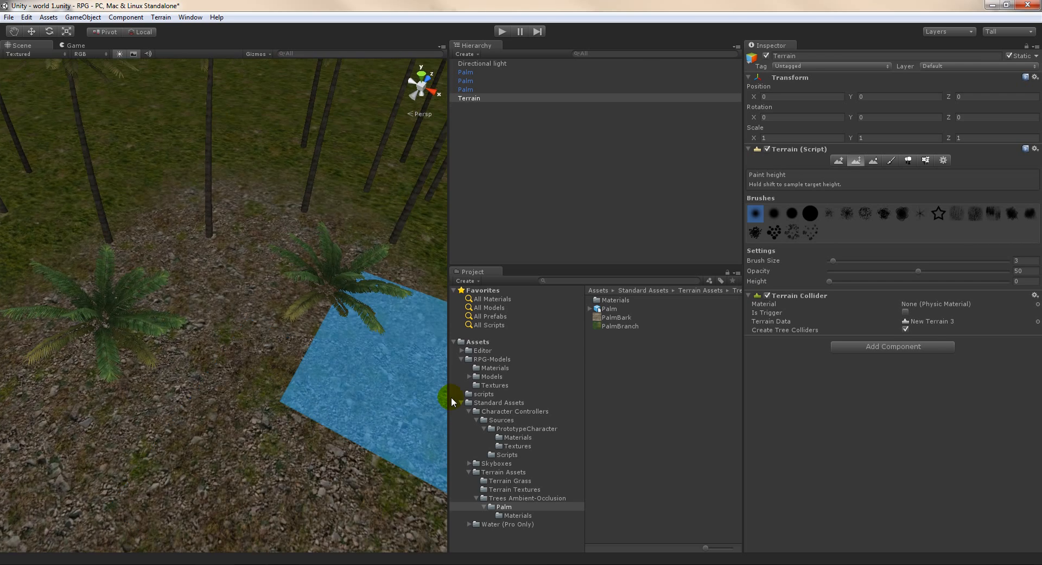
pyautogui.click(479, 343)
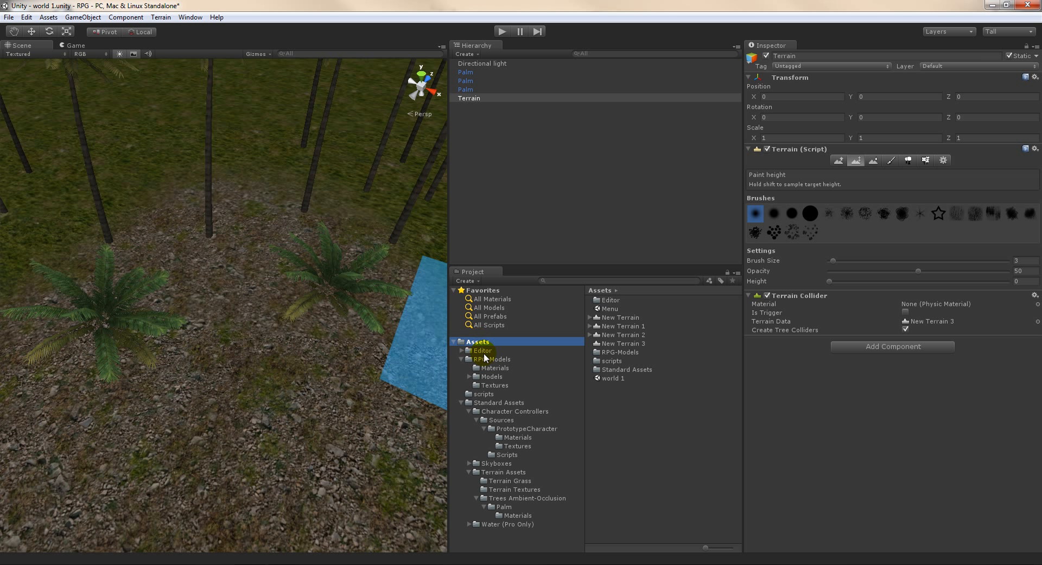
pyautogui.click(507, 419)
pyautogui.click(506, 414)
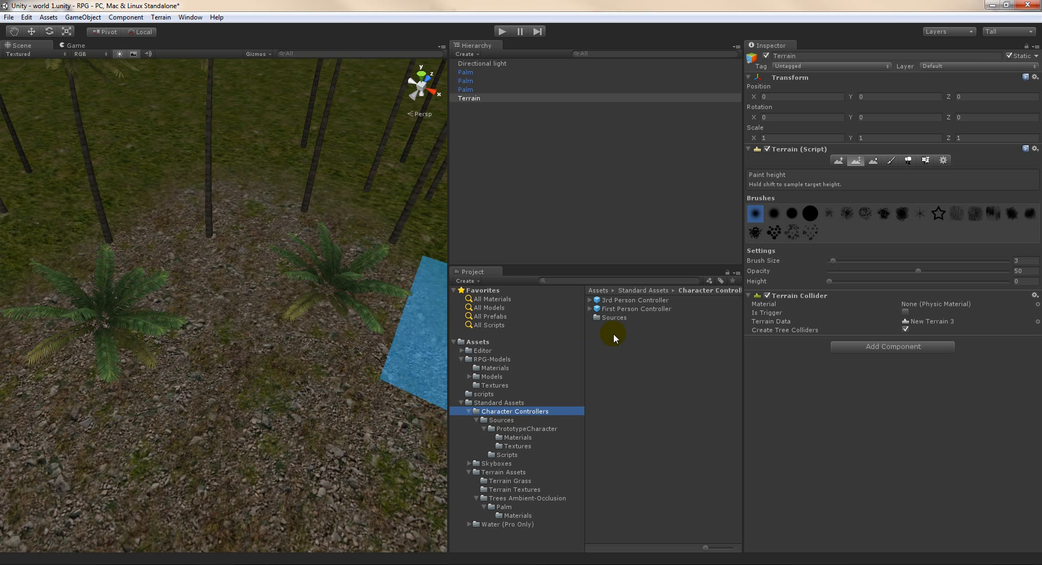
pyautogui.click(627, 310)
pyautogui.moveTo(563, 335); pyautogui.dragTo(261, 408)
# Raise the First Person Controller so its whole capsule stands above the ground.
pyautogui.keyDown('alt'); pyautogui.moveTo(342, 464); pyautogui.dragTo(105, 415); pyautogui.keyUp('alt')
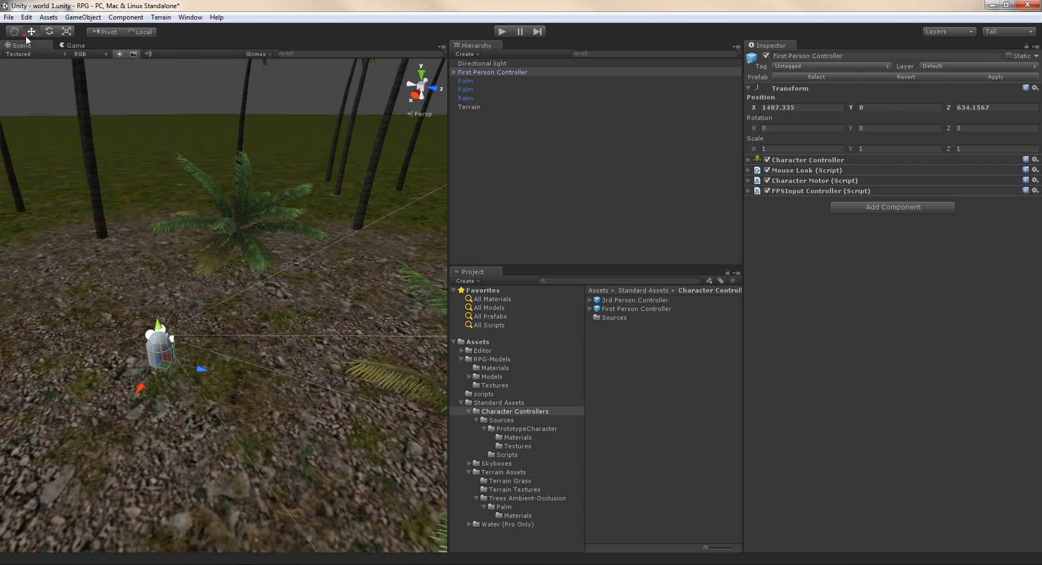
pyautogui.moveTo(158, 325); pyautogui.dragTo(156, 268)
pyautogui.click(195, 409)
pyautogui.moveTo(195, 409); pyautogui.dragTo(345, 444, button='right')
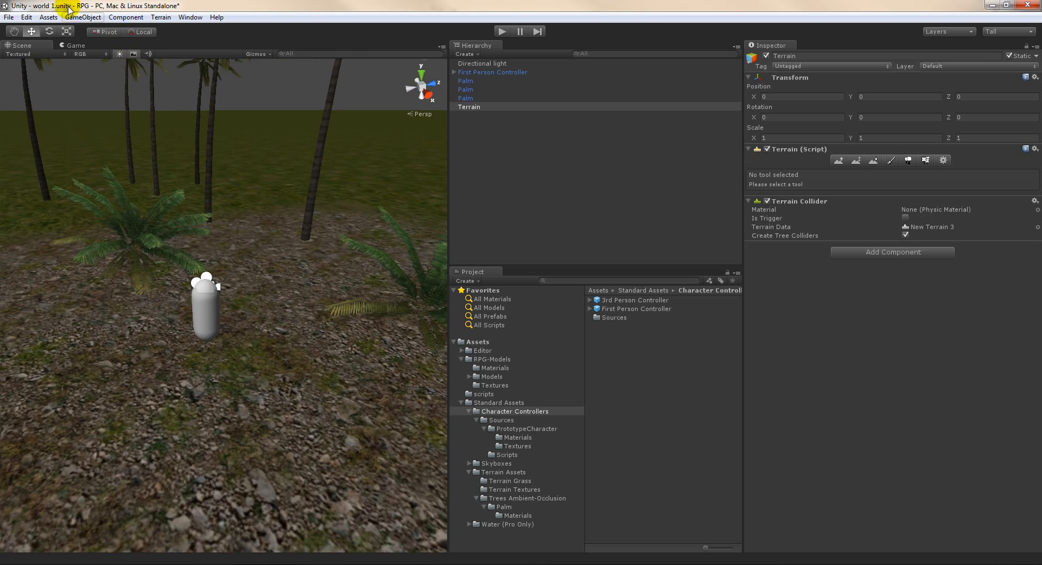
# Play-test the scene by walking and looking around among the palms, stop it and return to the Scene view.
pyautogui.click(68, 45)
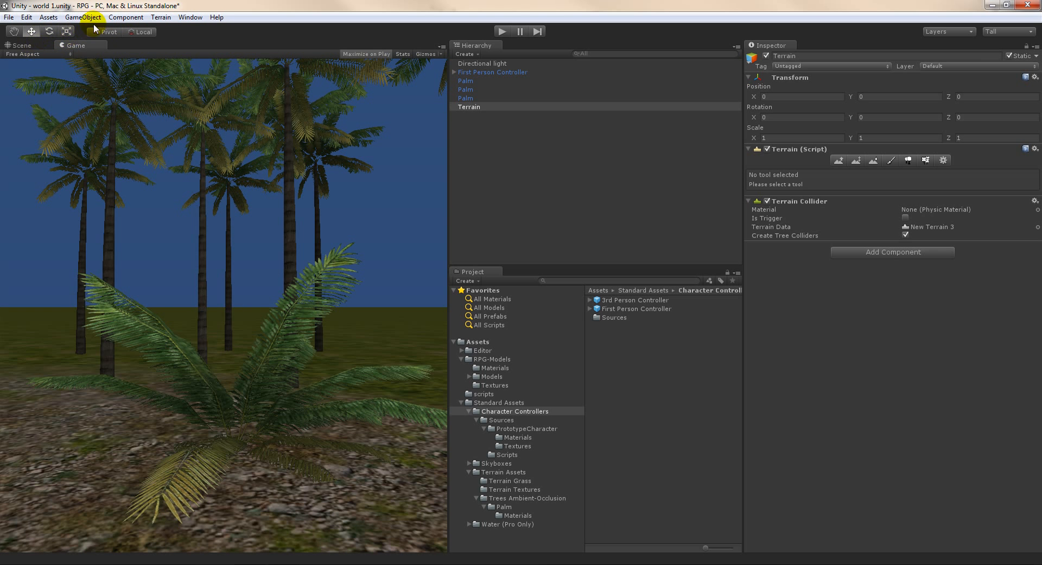
pyautogui.click(502, 32)
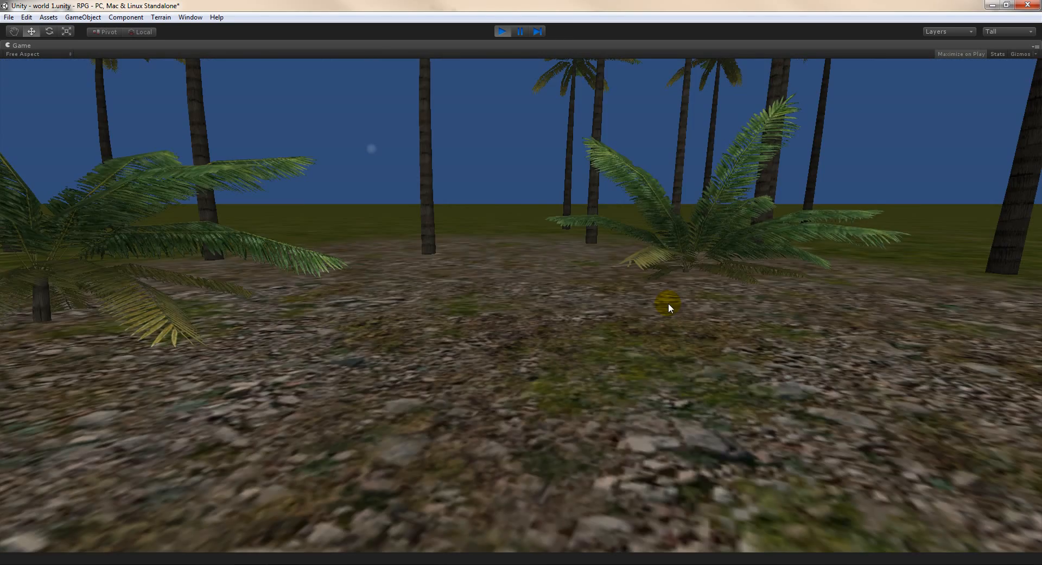
pyautogui.press('w')
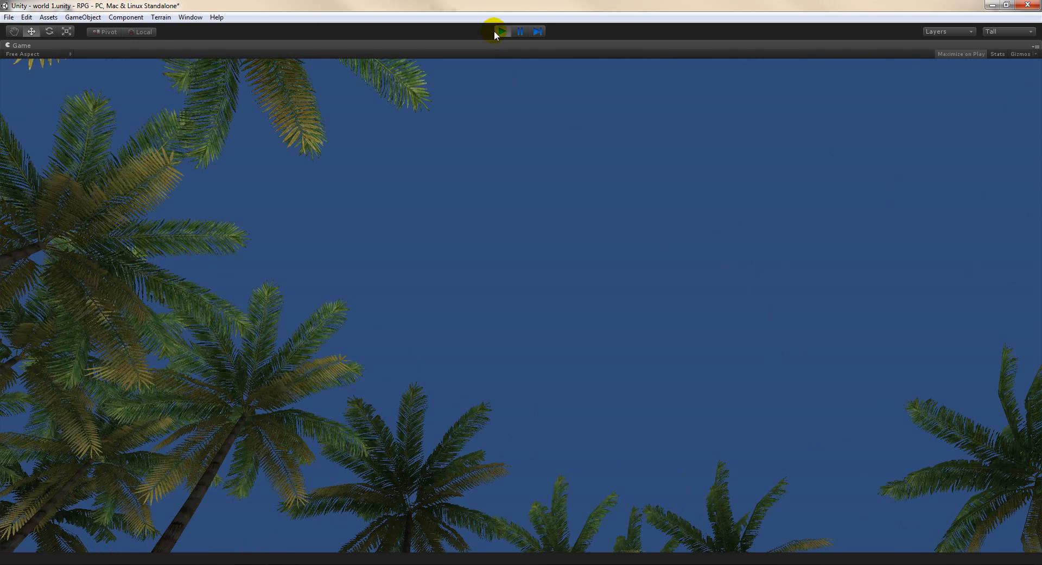
pyautogui.click(500, 31)
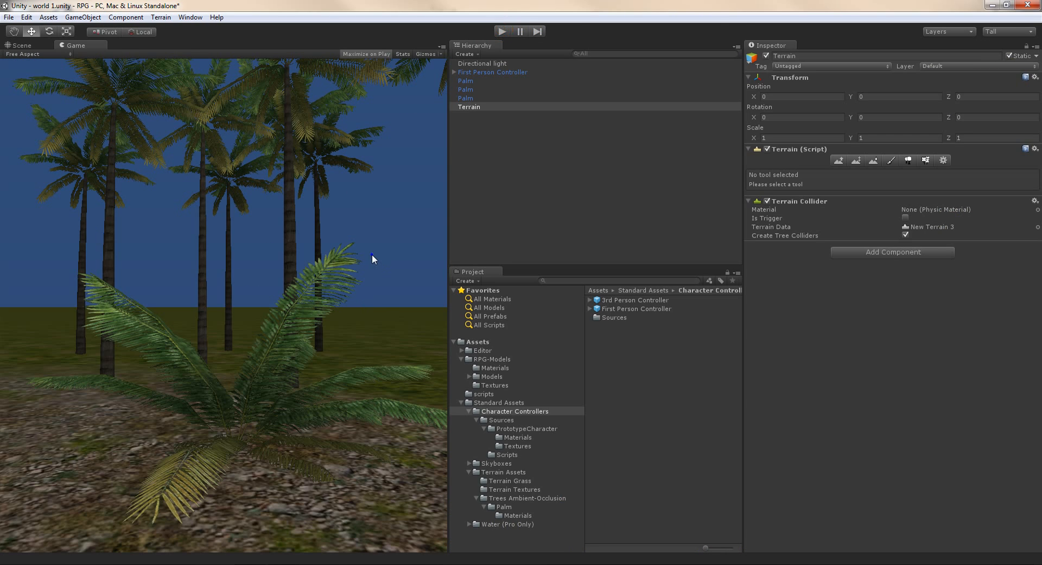
pyautogui.click(25, 48)
pyautogui.moveTo(251, 228); pyautogui.dragTo(260, 253, button='right')
pyautogui.press('s')
pyautogui.press('w')
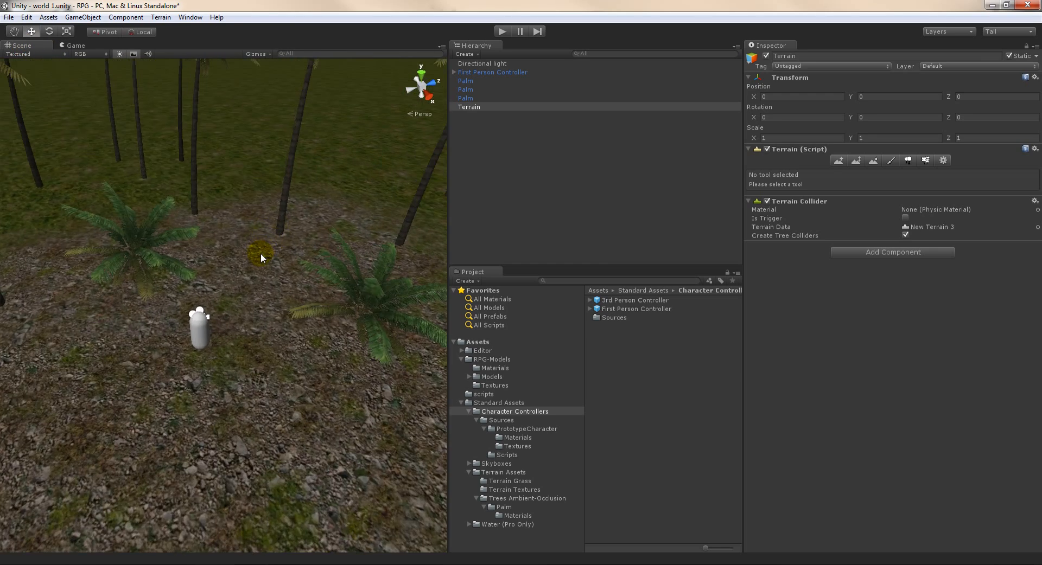
# Create a cube and bring it down to the ground beside the rock patch, at about X 1417, Y 1.2, Z 638.3.
pyautogui.click(85, 19)
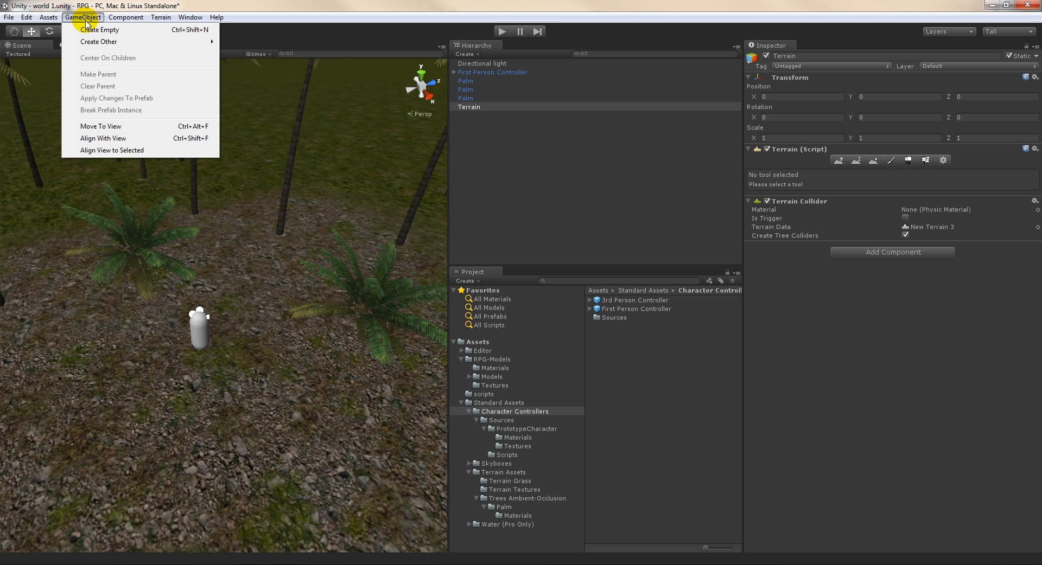
pyautogui.moveTo(105, 42)
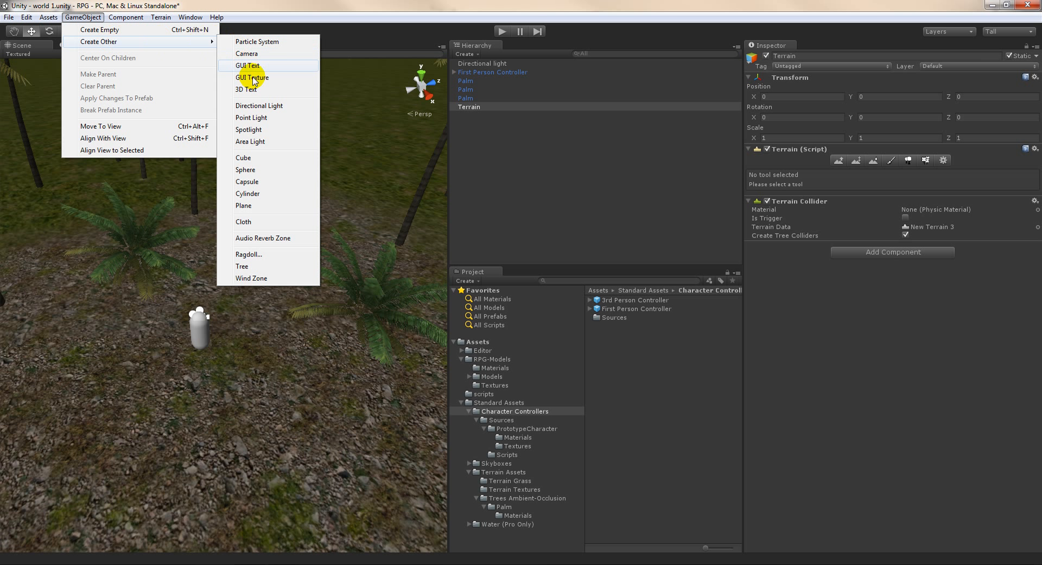
pyautogui.click(254, 159)
pyautogui.moveTo(223, 276); pyautogui.dragTo(231, 139)
pyautogui.moveTo(253, 98); pyautogui.dragTo(321, 142)
pyautogui.moveTo(410, 128); pyautogui.dragTo(219, 178)
pyautogui.moveTo(125, 174); pyautogui.dragTo(233, 140)
pyautogui.moveTo(262, 82); pyautogui.dragTo(289, 284)
pyautogui.scroll(-3, 320, 201)
pyautogui.moveTo(291, 358); pyautogui.dragTo(281, 343, button='right')
pyautogui.press('w')
pyautogui.press('s')
pyautogui.moveTo(269, 301); pyautogui.dragTo(393, 412)
pyautogui.moveTo(393, 411); pyautogui.dragTo(261, 373, button='right')
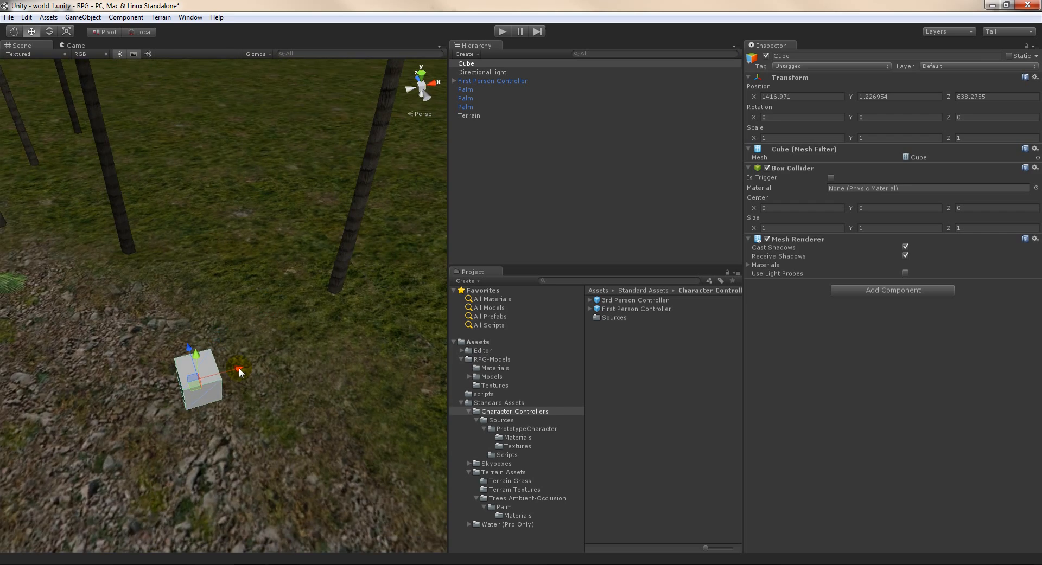
# Move the cube along X away from the palms onto the open grass, at about X 1443.4.
pyautogui.moveTo(240, 372); pyautogui.dragTo(466, 307)
pyautogui.moveTo(178, 430); pyautogui.dragTo(215, 350, button='right')
pyautogui.moveTo(255, 322); pyautogui.dragTo(437, 220)
pyautogui.moveTo(163, 352); pyautogui.dragTo(131, 376, button='right')
pyautogui.moveTo(256, 331); pyautogui.dragTo(431, 320)
pyautogui.moveTo(228, 410); pyautogui.dragTo(181, 382, button='right')
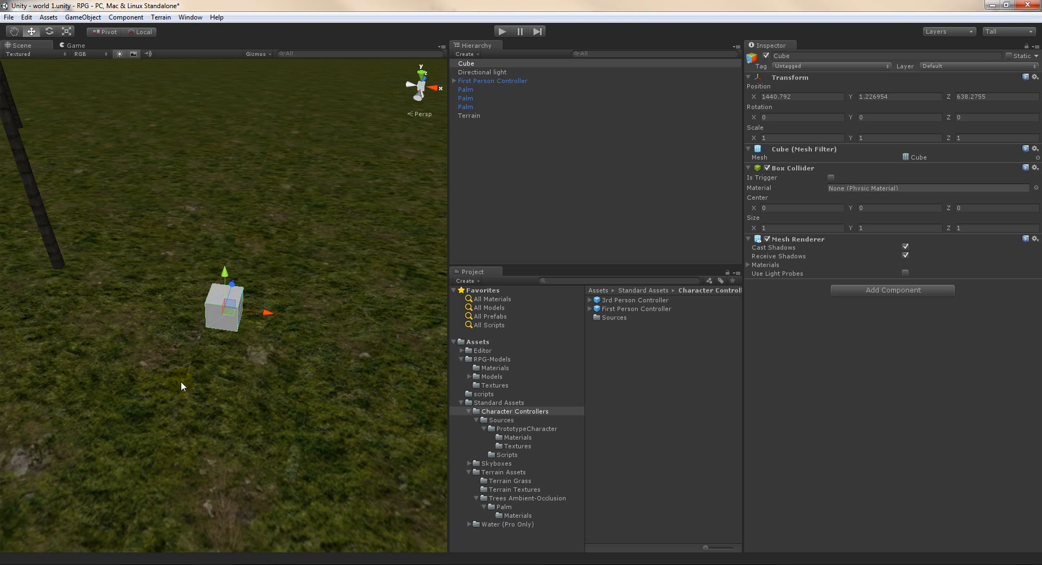
pyautogui.moveTo(257, 312); pyautogui.dragTo(341, 321)
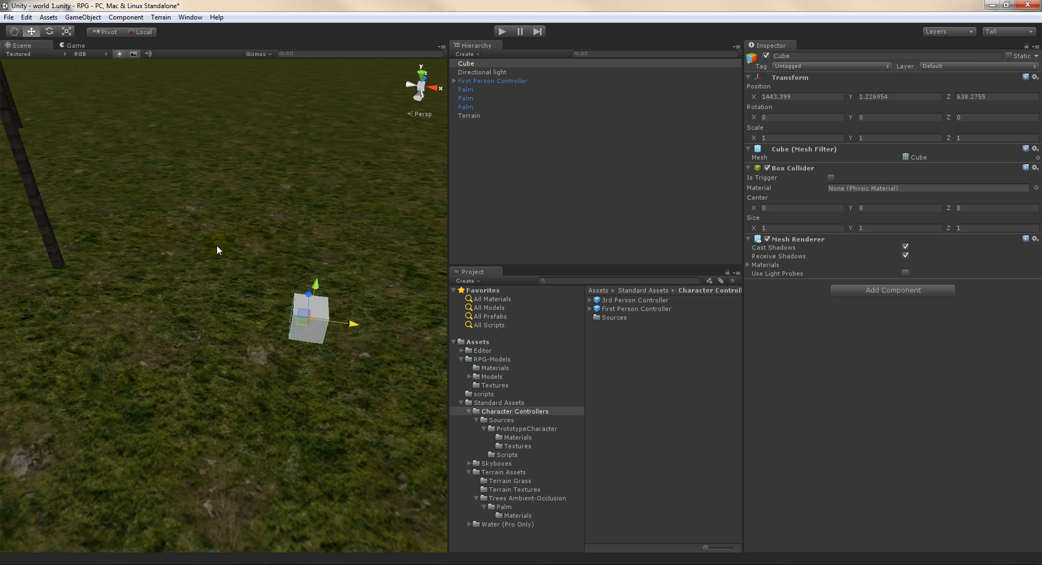
# Frame the cube in the scene and settle it into the grass at about X 1443.7, Y 1.1, Z 638.2.
pyautogui.moveTo(207, 258); pyautogui.dragTo(228, 270, button='right')
pyautogui.click(14, 32)
pyautogui.moveTo(97, 112); pyautogui.dragTo(224, 158)
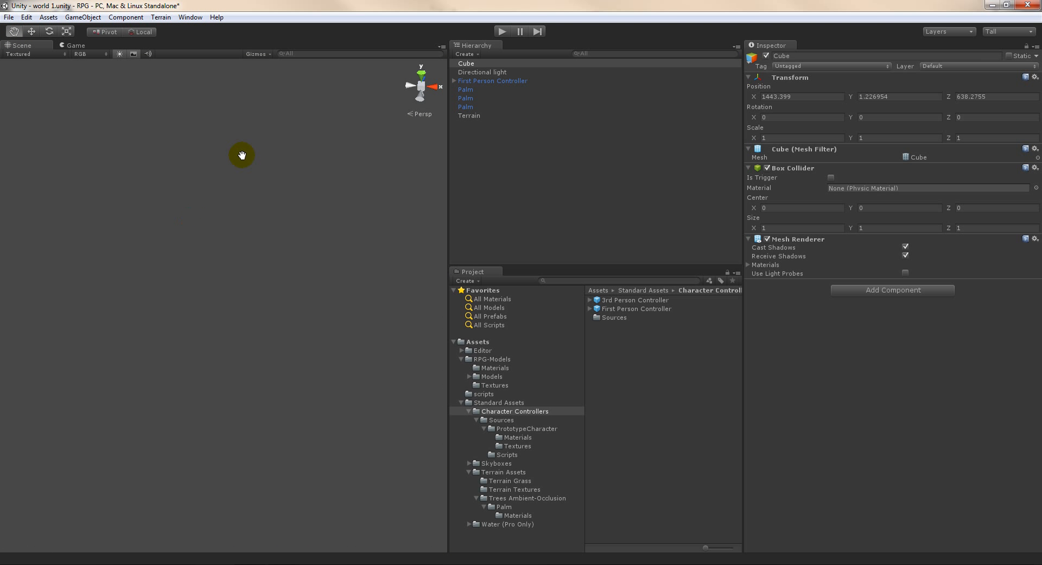
pyautogui.click(504, 81)
pyautogui.doubleClick(500, 61)
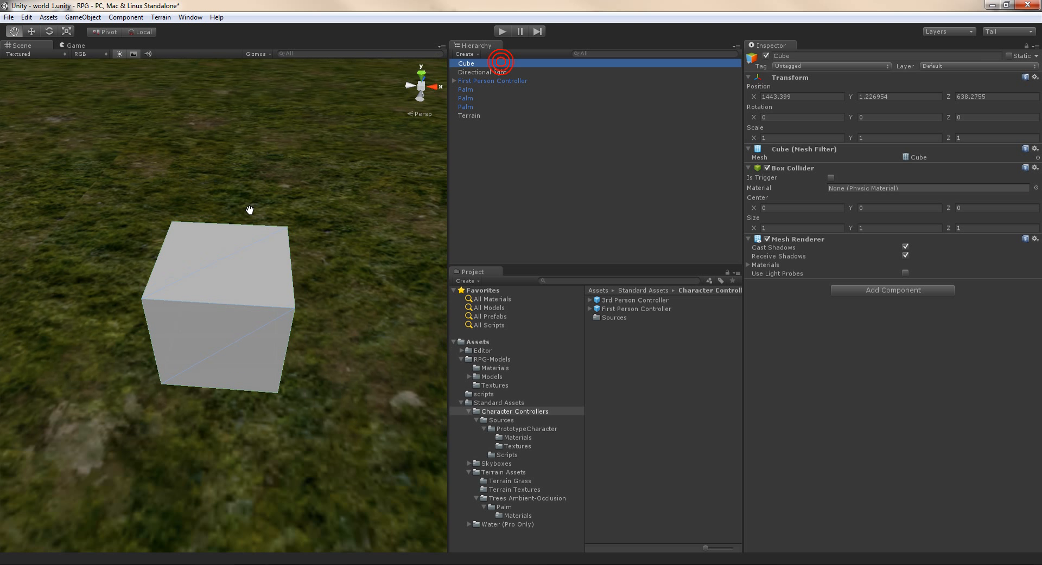
pyautogui.click(31, 32)
pyautogui.scroll(-5, 100, 88)
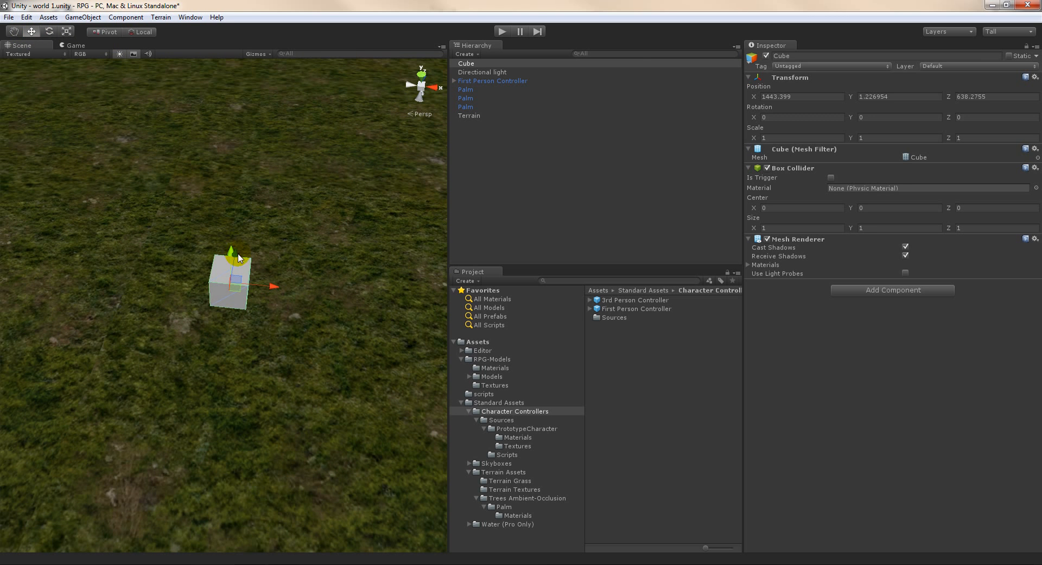
pyautogui.moveTo(238, 258); pyautogui.dragTo(239, 260)
pyautogui.keyDown('alt'); pyautogui.moveTo(320, 240); pyautogui.dragTo(240, 234); pyautogui.keyUp('alt')
pyautogui.moveTo(240, 233); pyautogui.dragTo(136, 213, button='right')
pyautogui.moveTo(200, 234)
pyautogui.mouseDown()
pyautogui.moveTo(207, 180)
pyautogui.moveTo(200, 241)
pyautogui.mouseUp()
pyautogui.moveTo(211, 302); pyautogui.dragTo(232, 283)
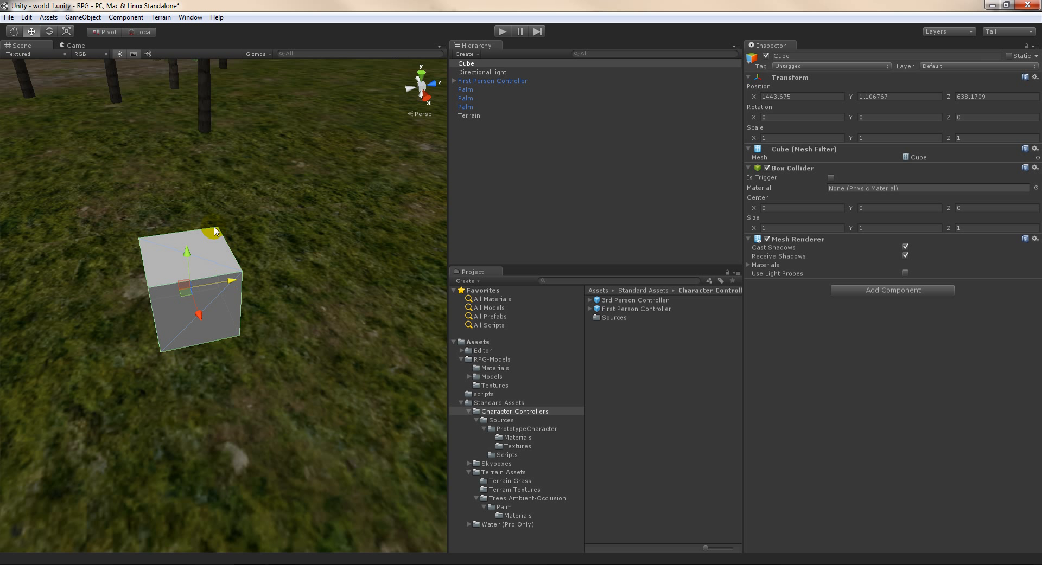
# Rotate the cube slightly to about X 1.7, Y 1.9, Z -2.2 degrees with the Rotate tool.
pyautogui.click(50, 32)
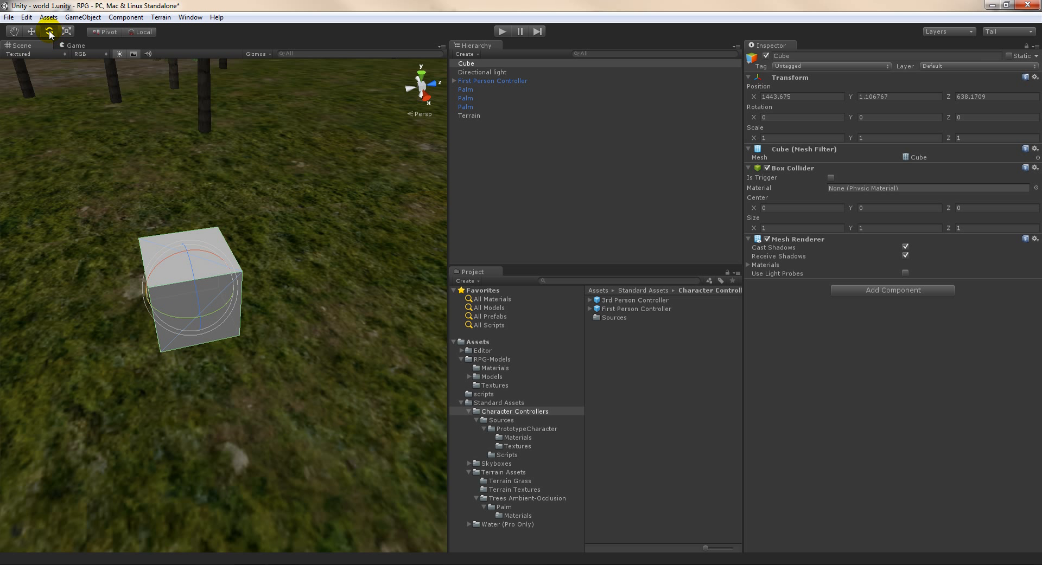
pyautogui.press('w')
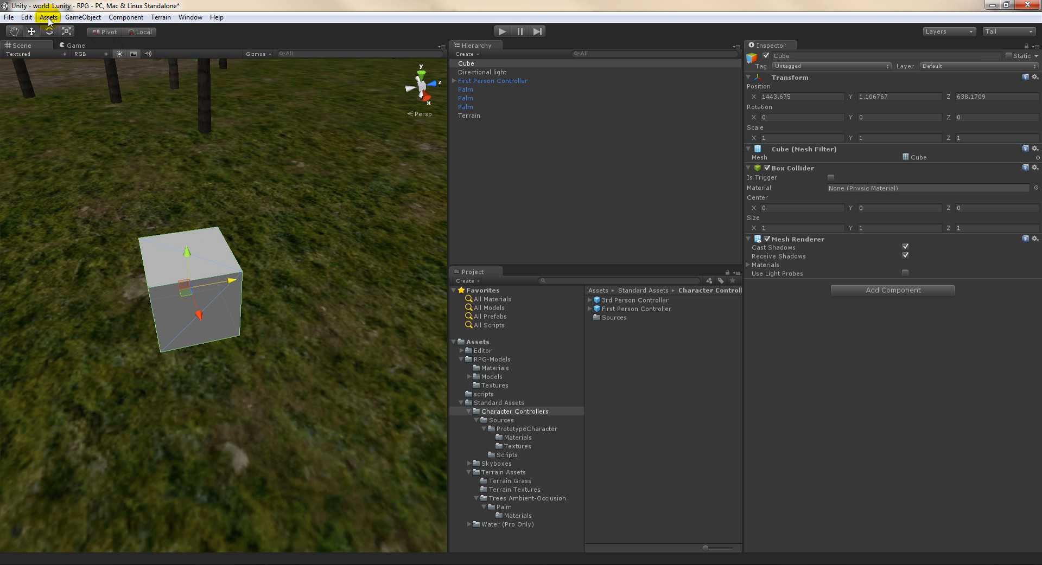
pyautogui.click(49, 32)
pyautogui.moveTo(196, 289); pyautogui.dragTo(214, 254)
# Try out the Scale tool on the cube by stretching its height and length.
pyautogui.click(66, 31)
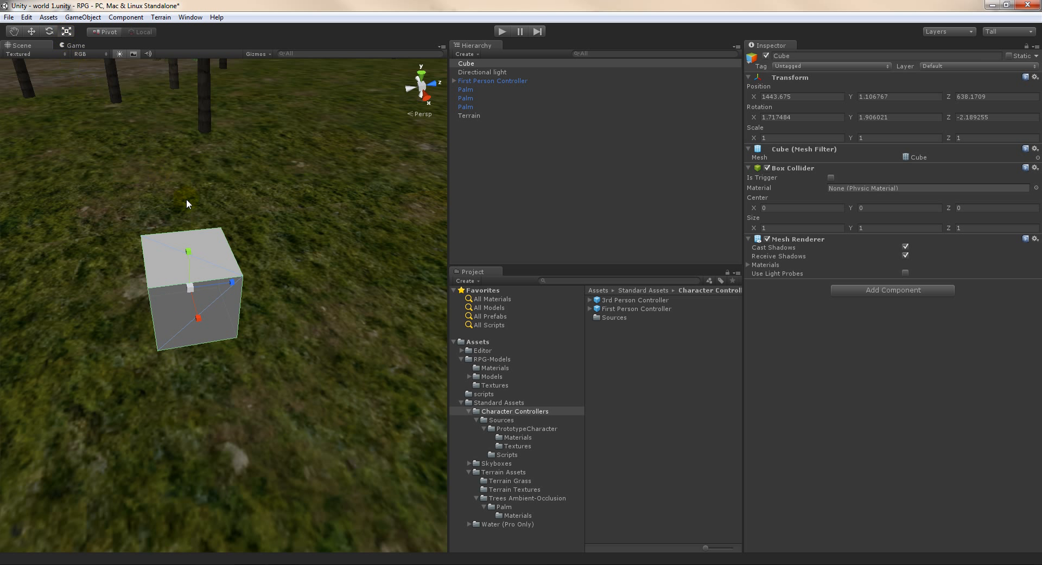
pyautogui.moveTo(193, 286)
pyautogui.mouseDown()
pyautogui.moveTo(167, 284)
pyautogui.moveTo(203, 283)
pyautogui.moveTo(200, 221)
pyautogui.moveTo(230, 283)
pyautogui.moveTo(317, 279)
pyautogui.moveTo(204, 291)
pyautogui.moveTo(258, 288)
pyautogui.moveTo(230, 288)
pyautogui.moveTo(200, 338)
pyautogui.moveTo(222, 425)
pyautogui.moveTo(201, 298)
pyautogui.mouseUp()
pyautogui.moveTo(188, 245); pyautogui.dragTo(191, 56)
pyautogui.moveTo(232, 282); pyautogui.dragTo(500, 275)
pyautogui.scroll(-8, 285, 393)
pyautogui.moveTo(284, 391); pyautogui.dragTo(228, 376, button='right')
pyautogui.scroll(8, 240, 356)
pyautogui.scroll(-8, 228, 377)
# Undo the cube's test scaling and rotation.
pyautogui.hotkey('ctrl', 'z')
pyautogui.hotkey('ctrl', 'z')
pyautogui.hotkey('ctrl', 'z')
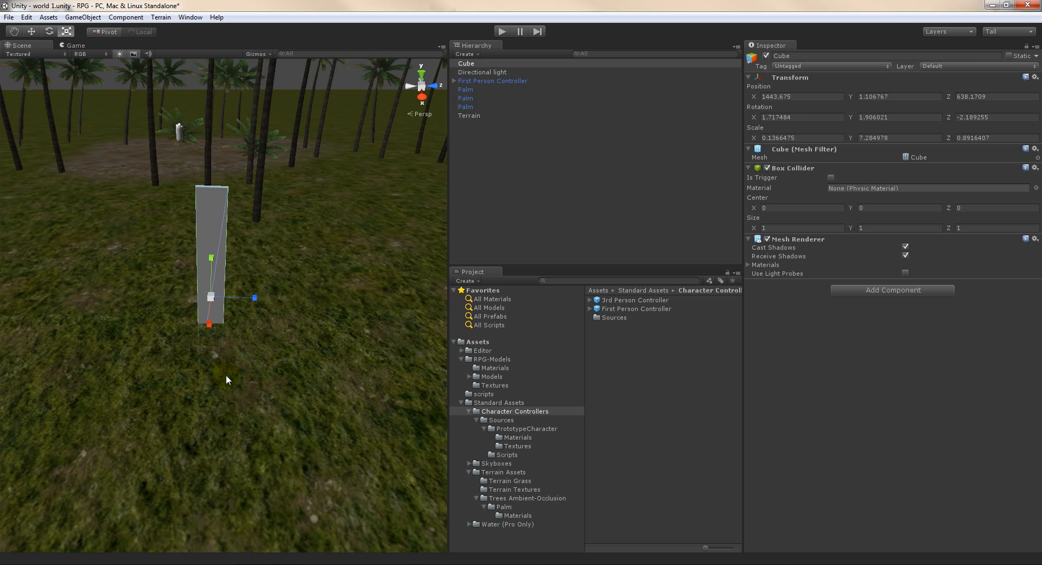
pyautogui.hotkey('ctrl', 'z')
pyautogui.hotkey('ctrl', 'z')
pyautogui.hotkey('ctrl', 'z')
pyautogui.hotkey('ctrl', 'z')
pyautogui.hotkey('ctrl', 'z')
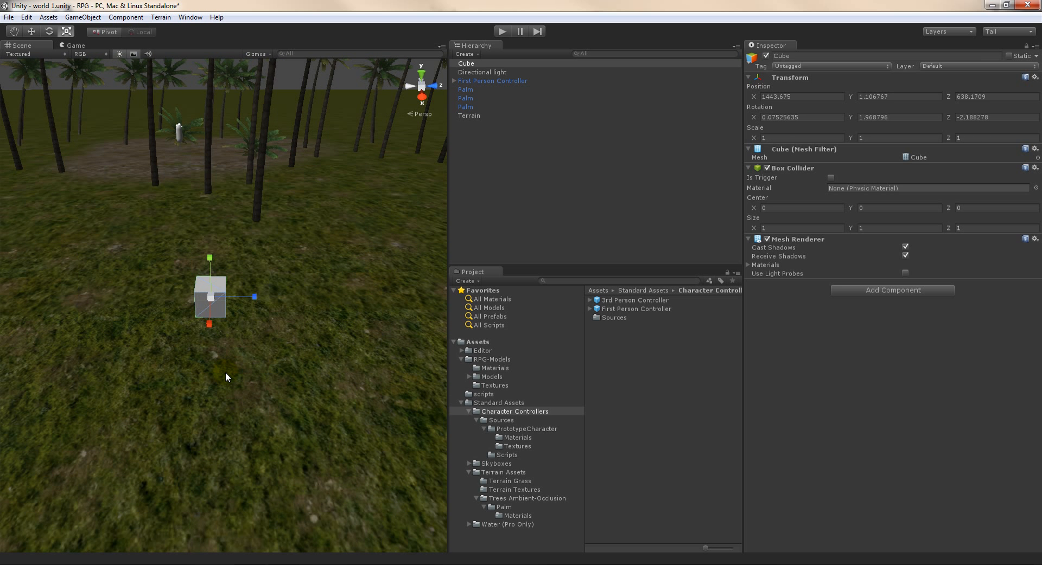
pyautogui.hotkey('ctrl', 'z')
pyautogui.hotkey('ctrl', 'z')
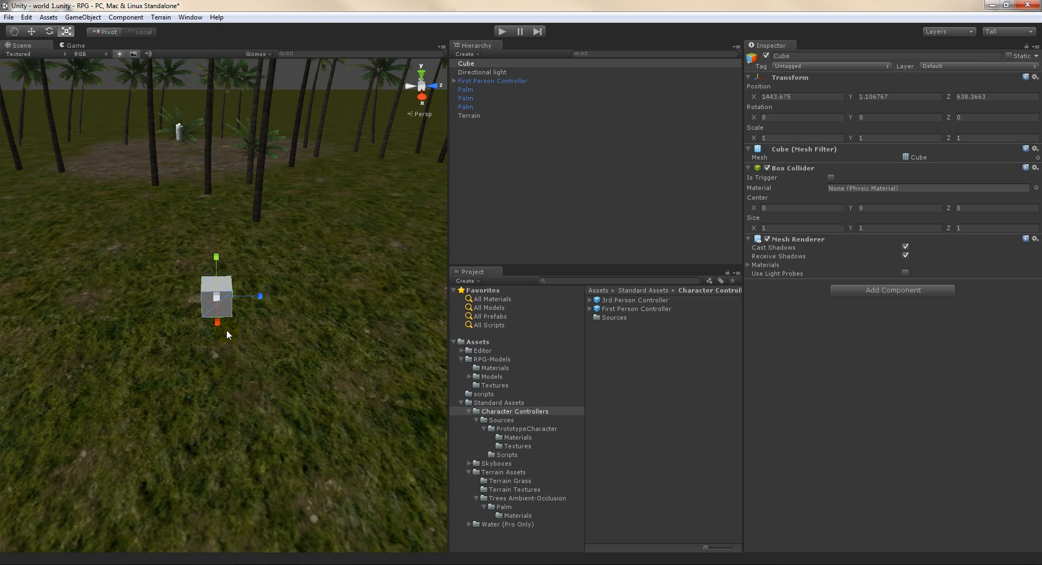
# Scale the cube into a thin wall slab of about 0.41 by 4.93 by 7.69.
pyautogui.moveTo(216, 239); pyautogui.dragTo(240, 130)
pyautogui.moveTo(260, 297); pyautogui.dragTo(551, 301)
pyautogui.moveTo(217, 322); pyautogui.dragTo(212, 377)
pyautogui.click(210, 373)
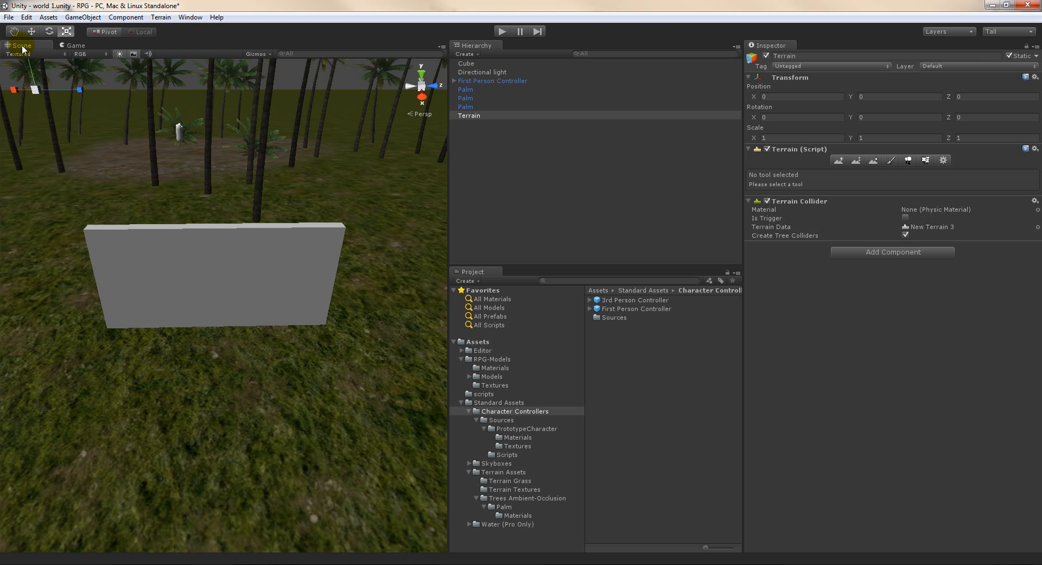
# Raise the wall slab out of the ground to about Y 2.4.
pyautogui.click(31, 31)
pyautogui.click(211, 239)
pyautogui.moveTo(216, 261); pyautogui.dragTo(215, 222)
pyautogui.click(233, 463)
pyautogui.press('q')
pyautogui.moveTo(233, 463); pyautogui.dragTo(206, 345, button='right')
pyautogui.press('capslock')
pyautogui.press('capslock')
pyautogui.press('s')
pyautogui.moveTo(233, 438); pyautogui.dragTo(254, 450, button='right')
pyautogui.press('w')
pyautogui.press('s')
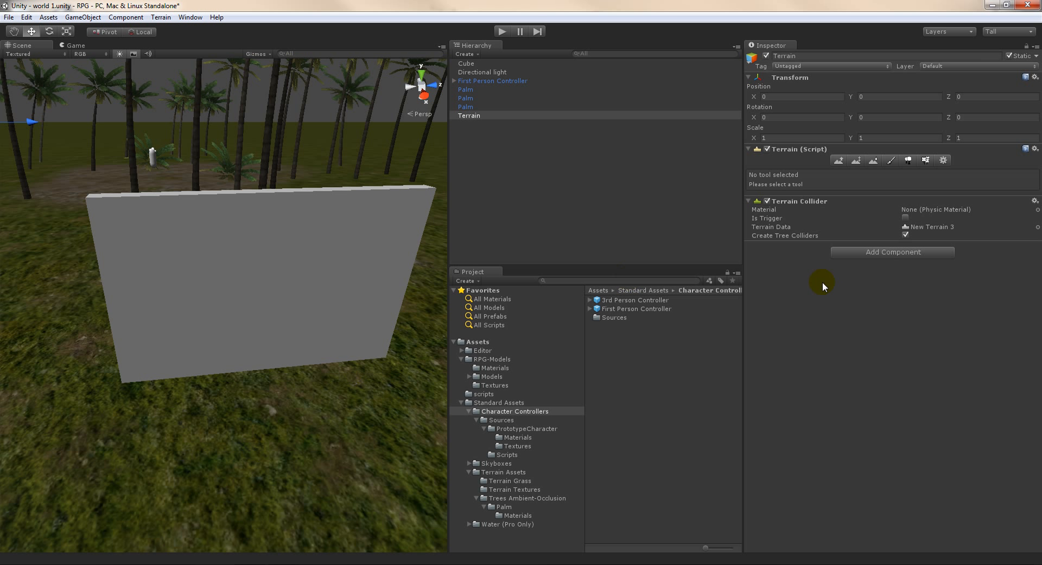
# Duplicate the wall and move the copy along X to stand parallel as the opposite side wall.
pyautogui.click(478, 66)
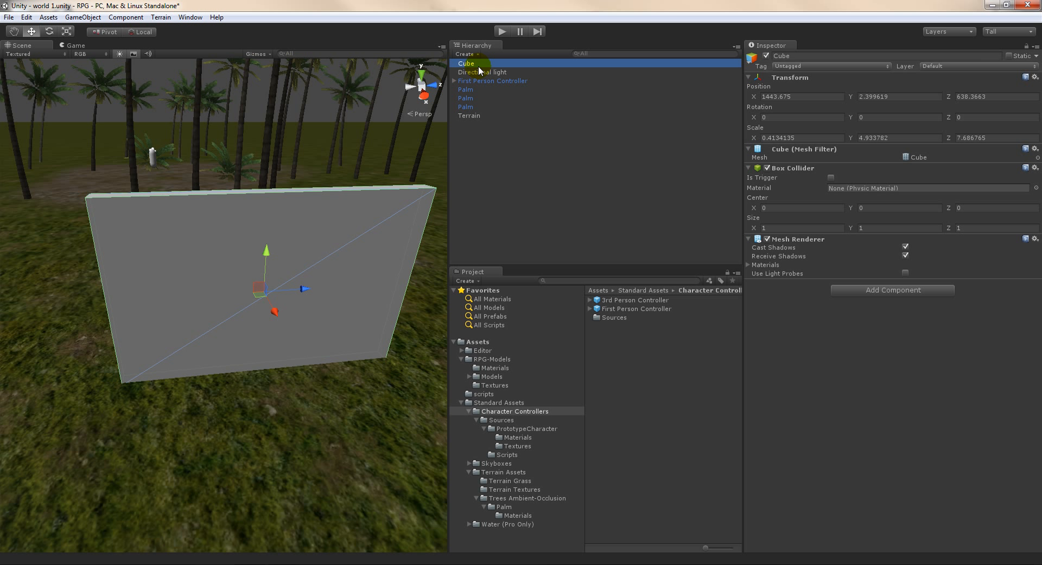
pyautogui.hotkey('ctrl', 'd')
pyautogui.moveTo(276, 317); pyautogui.dragTo(331, 434)
pyautogui.moveTo(320, 427); pyautogui.dragTo(517, 465, button='right')
pyautogui.press('s')
# Duplicate the wall again, rotate the copy to about 87.2 degrees around Y and fit it as the back wall between the side walls.
pyautogui.hotkey('ctrl', 'd')
pyautogui.moveTo(389, 330); pyautogui.dragTo(148, 316)
pyautogui.click(49, 31)
pyautogui.click(31, 32)
pyautogui.moveTo(259, 284)
pyautogui.mouseDown()
pyautogui.moveTo(262, 304)
pyautogui.moveTo(273, 285)
pyautogui.moveTo(258, 274)
pyautogui.mouseUp()
pyautogui.click(48, 33)
pyautogui.click(31, 31)
pyautogui.moveTo(313, 255); pyautogui.dragTo(315, 262)
# Shift the original side wall along X so it lines up with the end of the back wall.
pyautogui.click(131, 289)
pyautogui.click(158, 299)
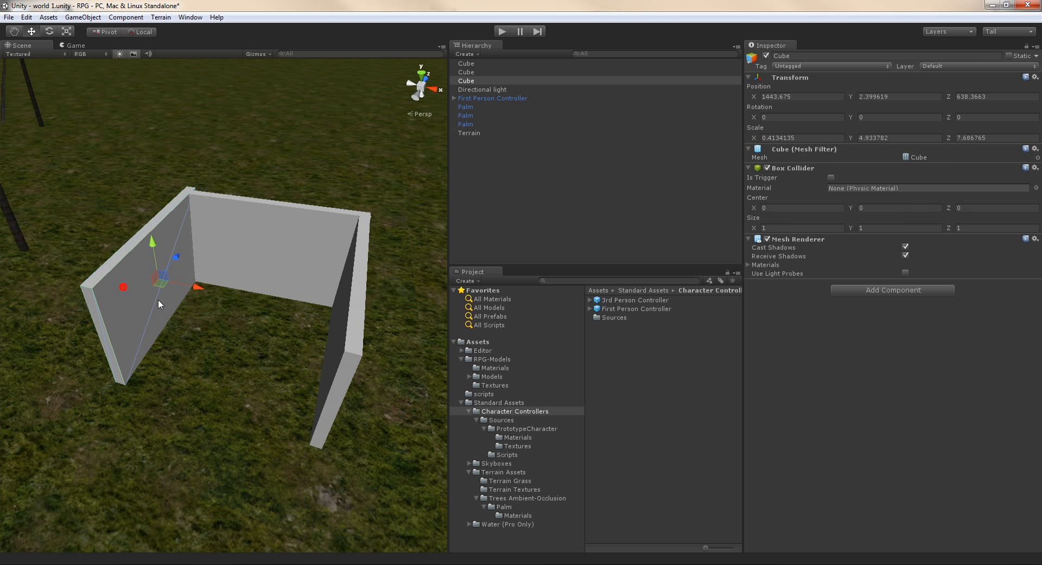
pyautogui.moveTo(195, 294); pyautogui.dragTo(180, 264)
pyautogui.click(226, 338)
# Duplicate the back wall and place the copy as the front wall, at about X 1447.6, Z 634.5.
pyautogui.click(272, 235)
pyautogui.hotkey('ctrl', 'd')
pyautogui.moveTo(269, 230); pyautogui.dragTo(245, 383)
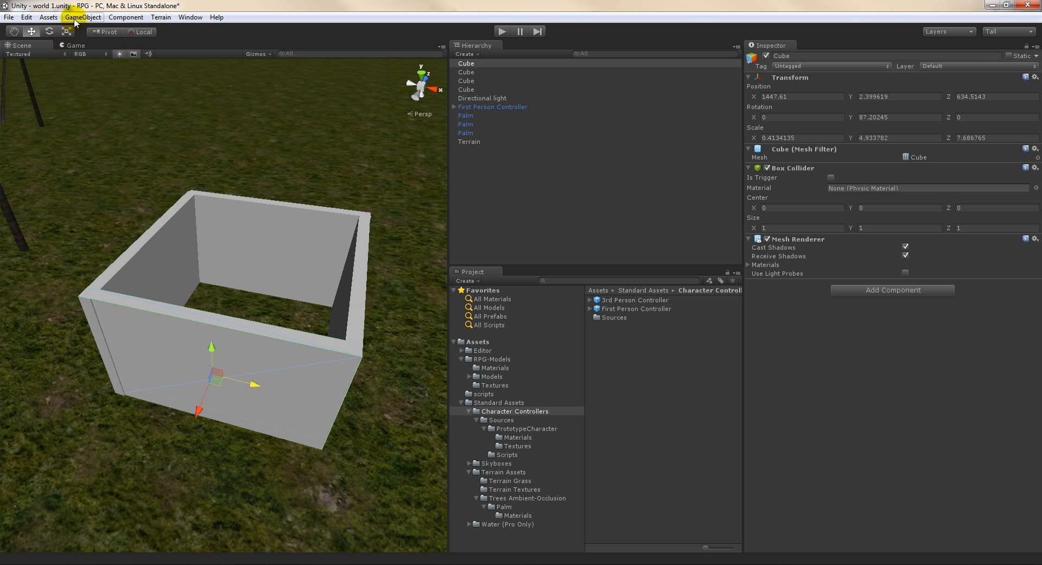
# Shorten the front wall to a Z scale of about 1.57 and duplicate it so one piece stands at each front corner.
pyautogui.click(67, 44)
pyautogui.click(35, 46)
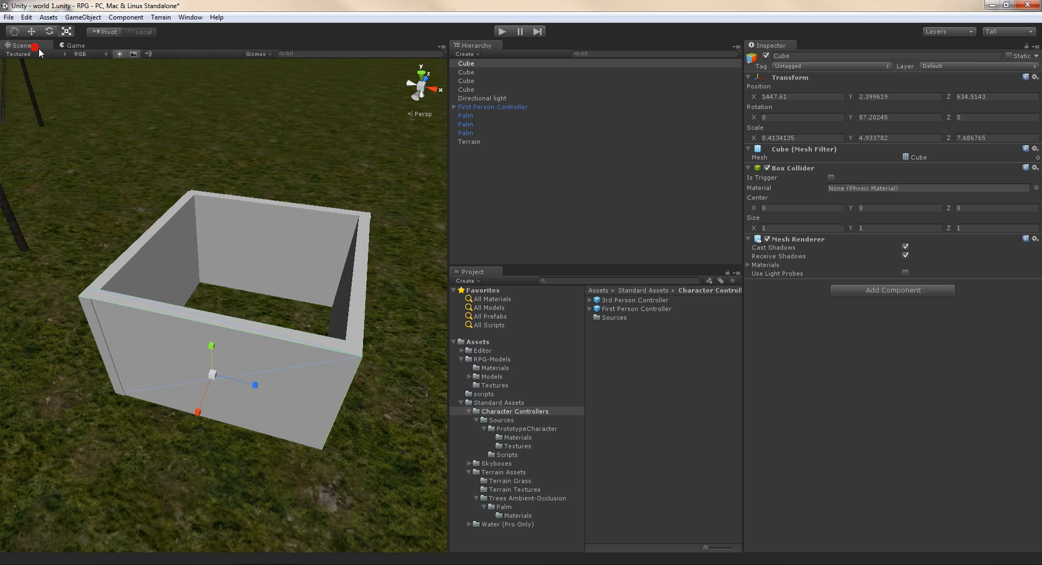
pyautogui.moveTo(256, 386); pyautogui.dragTo(317, 410)
pyautogui.click(31, 32)
pyautogui.hotkey('ctrl', 'd')
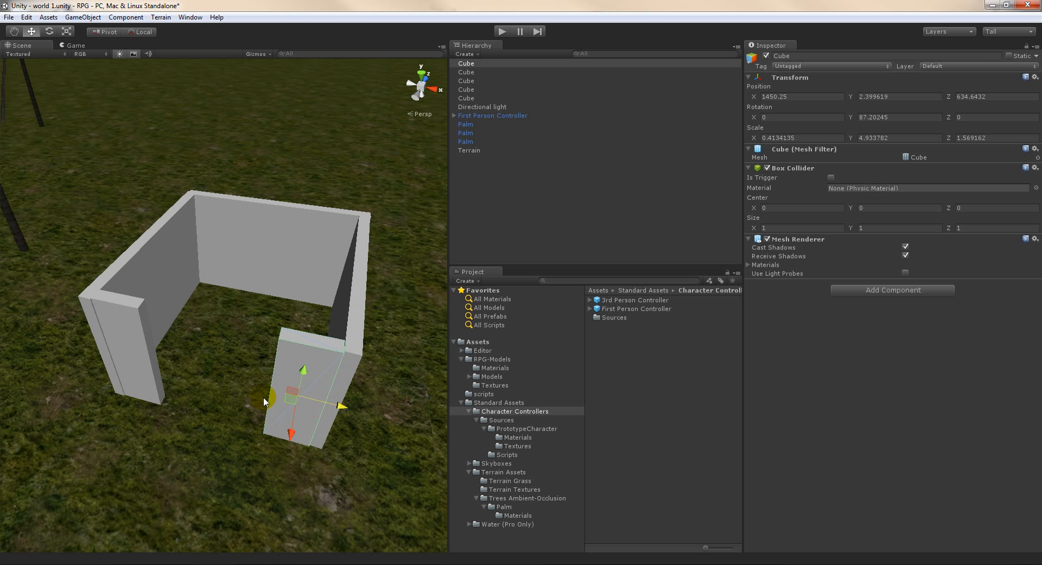
# Widen the new front corner piece to a Z scale of about 3.14 and align it at about X 1450.0, Z 634.6.
pyautogui.click(66, 31)
pyautogui.moveTo(343, 404); pyautogui.dragTo(386, 418)
pyautogui.press('w')
pyautogui.moveTo(312, 401); pyautogui.dragTo(334, 400)
# Resize the other front corner piece to a Z scale of about 2.41 and align it at about X 1445.4, Z 634.4.
pyautogui.click(128, 334)
pyautogui.click(75, 44)
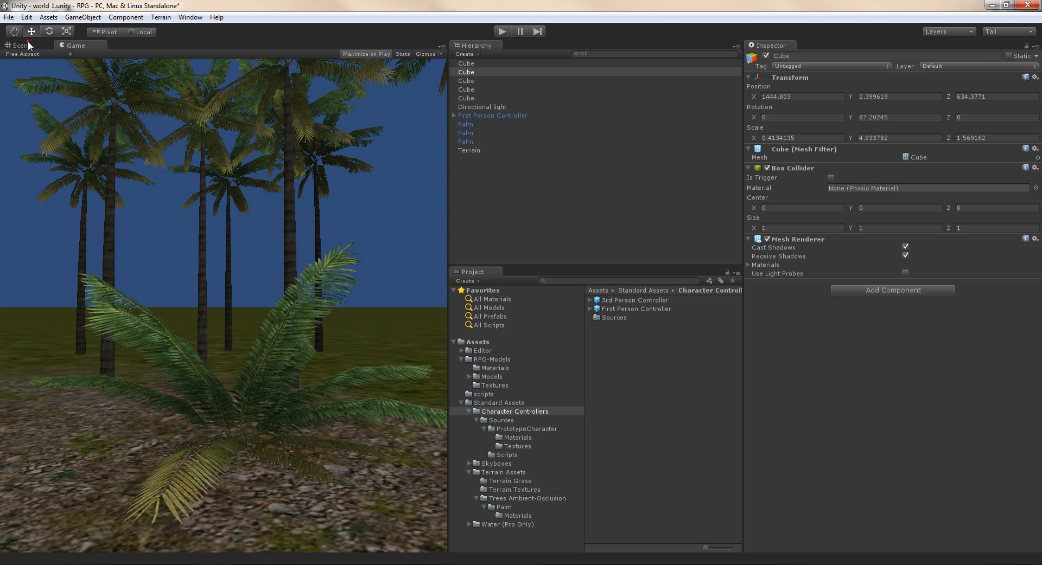
pyautogui.moveTo(28, 41); pyautogui.dragTo(57, 31)
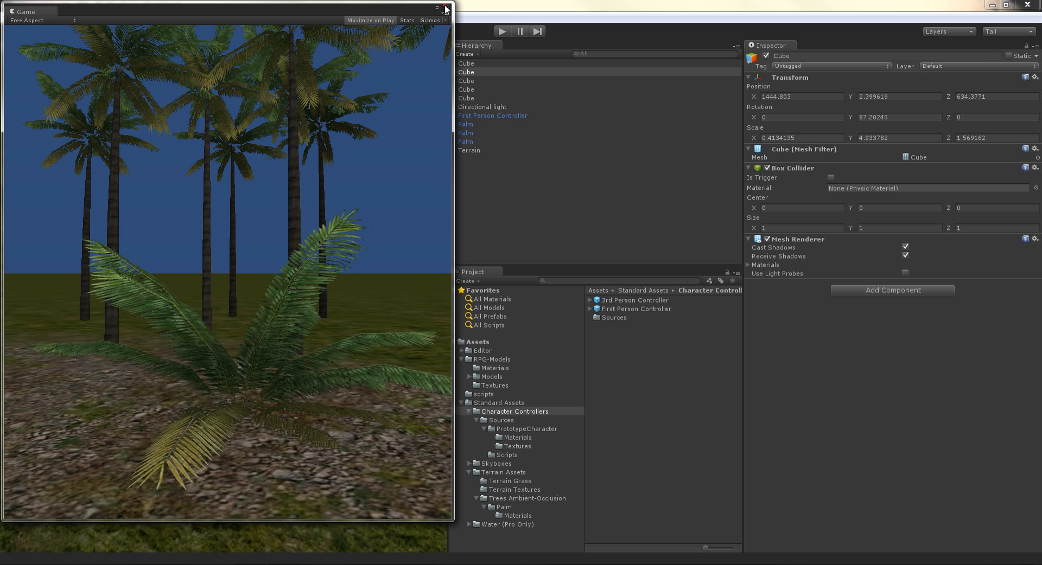
pyautogui.click(445, 7)
pyautogui.moveTo(171, 357); pyautogui.dragTo(239, 370)
pyautogui.click(68, 31)
pyautogui.click(31, 33)
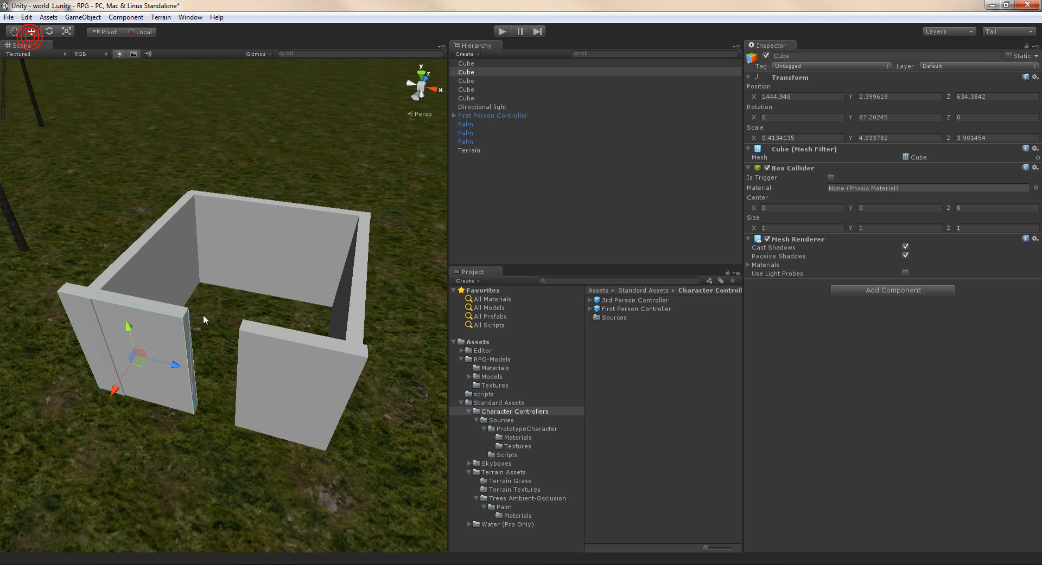
pyautogui.moveTo(173, 363); pyautogui.dragTo(183, 333)
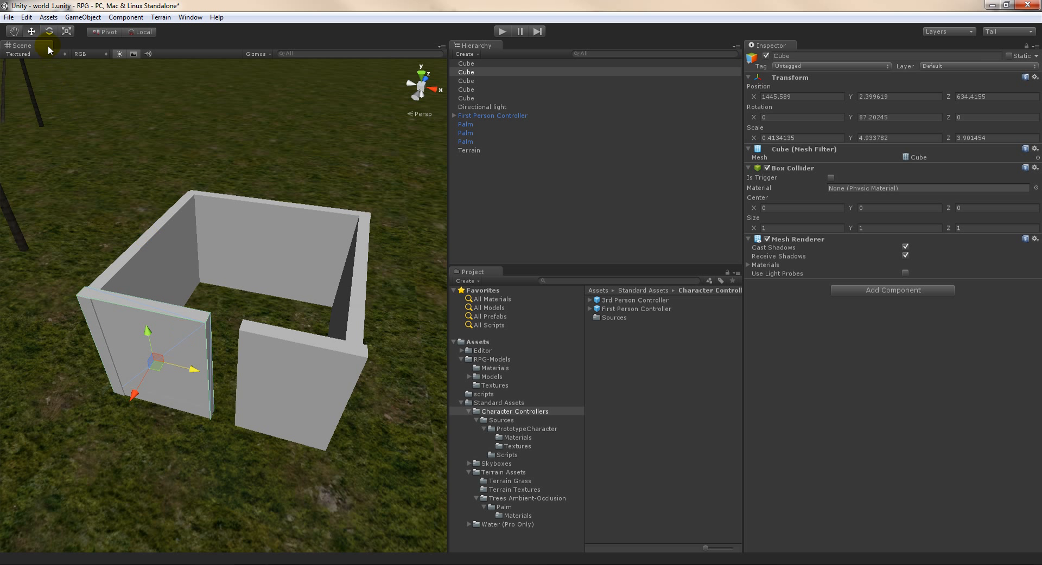
pyautogui.click(68, 32)
pyautogui.moveTo(194, 373); pyautogui.dragTo(183, 374)
pyautogui.click(33, 31)
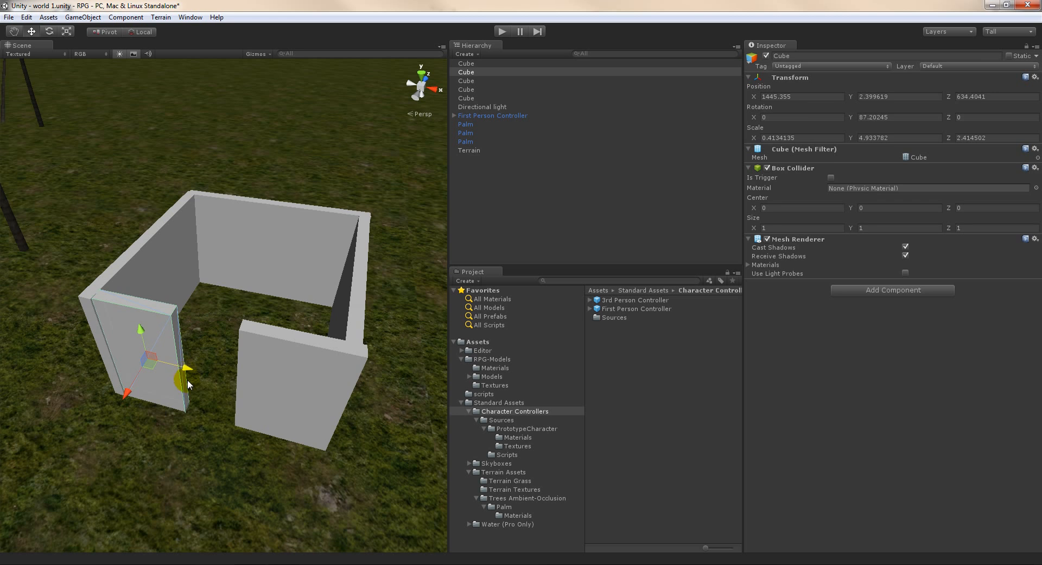
# Duplicate the wider front piece and slide the copy across the doorway gap.
pyautogui.click(204, 432)
pyautogui.scroll(5, 302, 447)
pyautogui.scroll(-5, 303, 447)
pyautogui.keyDown('alt'); pyautogui.moveTo(279, 418); pyautogui.dragTo(239, 391); pyautogui.keyUp('alt')
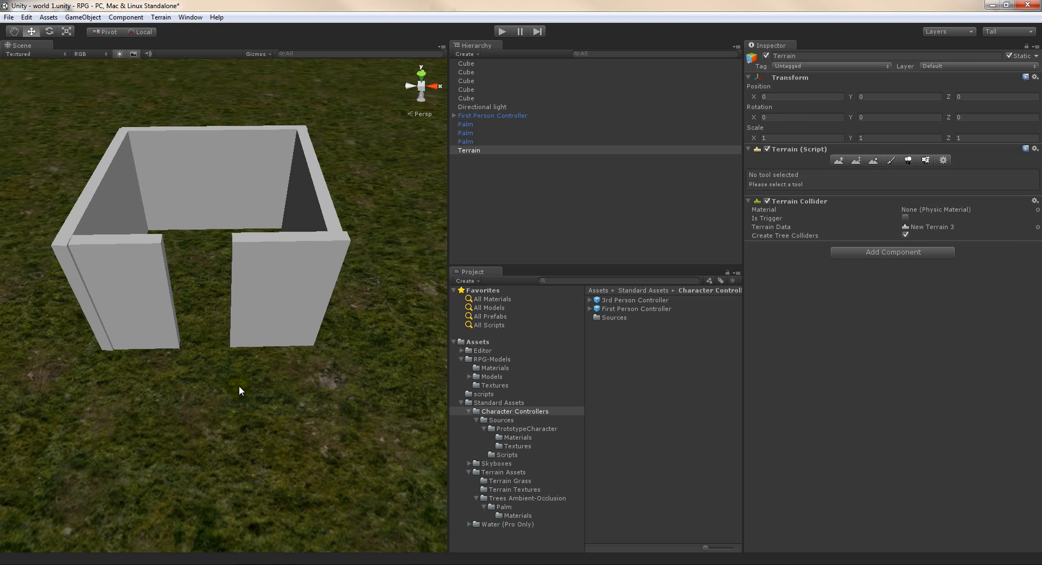
pyautogui.click(258, 333)
pyautogui.hotkey('ctrl', 'd')
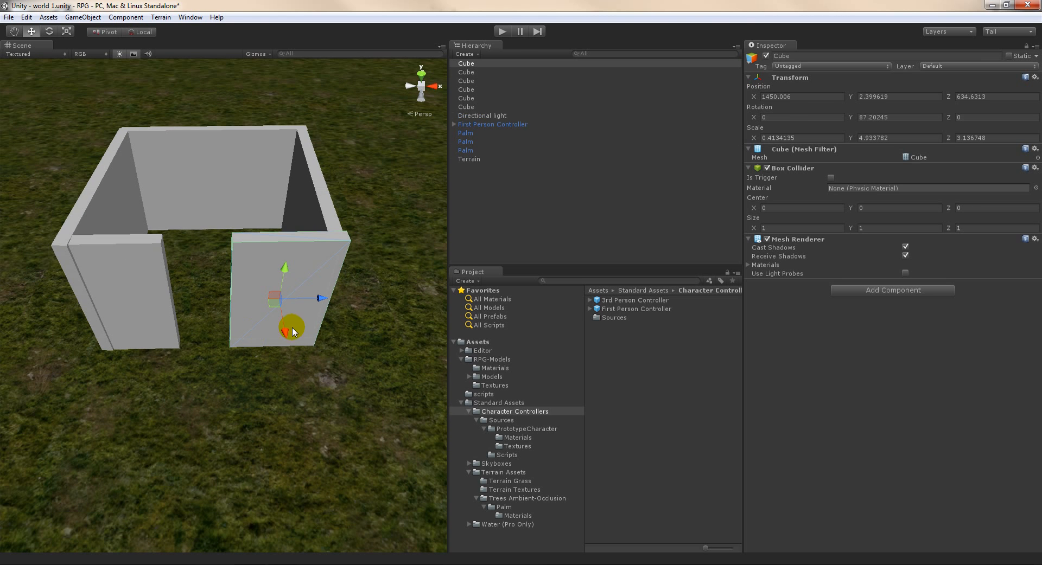
pyautogui.moveTo(317, 298); pyautogui.dragTo(250, 298)
# Reduce the copy's Y scale to about 1.52 and fit it above the doorway, at about X 1447.6, Y 4.1, Z 634.5.
pyautogui.hotkey('alt', 'g')
pyautogui.click(4, 32)
pyautogui.click(66, 30)
pyautogui.moveTo(213, 278); pyautogui.dragTo(217, 240)
pyautogui.click(32, 31)
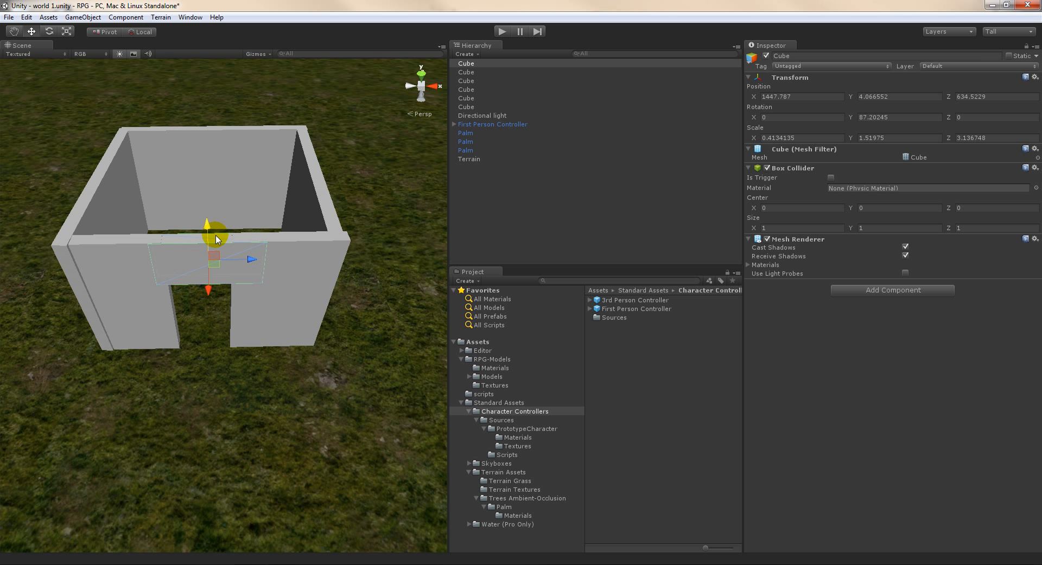
pyautogui.click(249, 262)
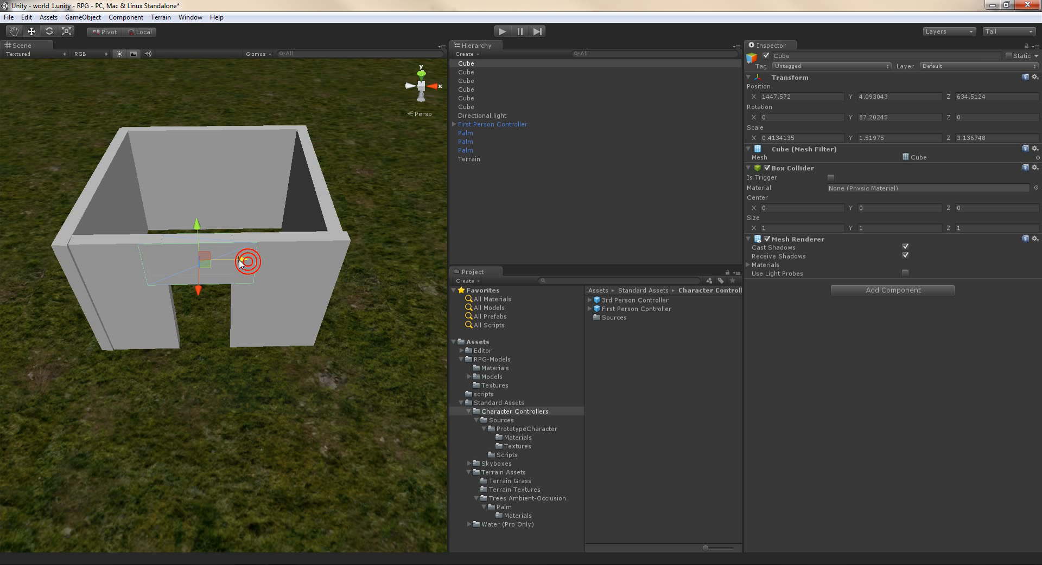
pyautogui.click(240, 375)
# Duplicate the back wall and raise the copy above the building, to about Y 7.8.
pyautogui.click(228, 177)
pyautogui.hotkey('ctrl', 'd')
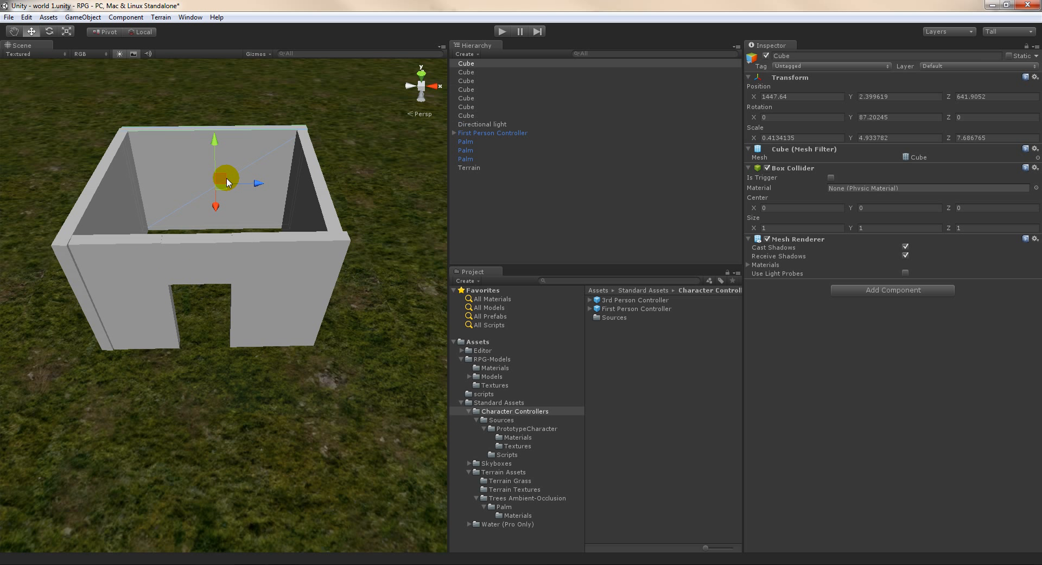
pyautogui.moveTo(218, 138); pyautogui.dragTo(239, 38)
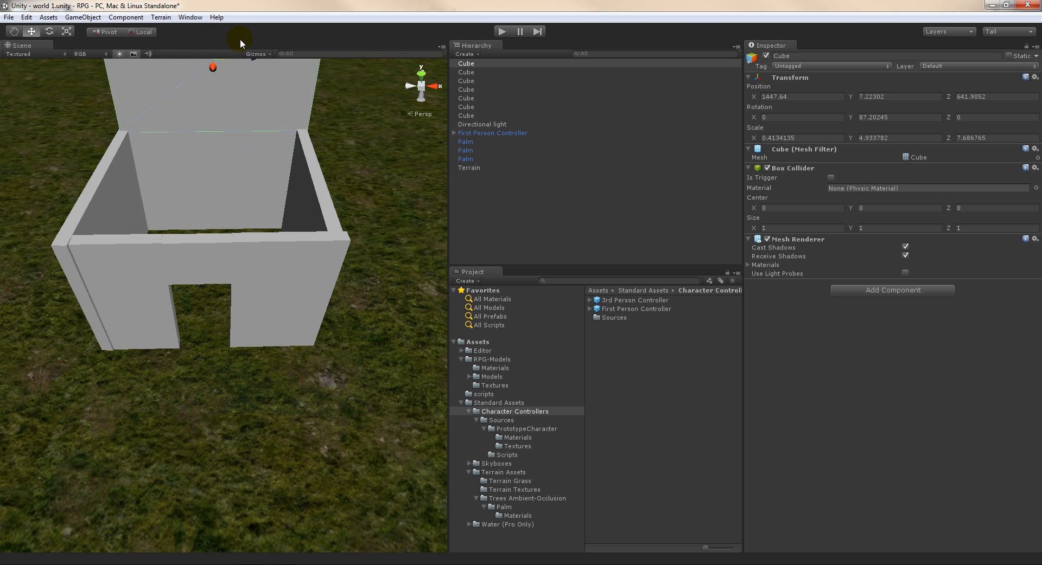
pyautogui.keyDown('alt'); pyautogui.moveTo(274, 407); pyautogui.dragTo(264, 378); pyautogui.keyUp('alt')
# Tilt the raised wall copy to a Z rotation of about -100.9 and lower it over the building.
pyautogui.click(49, 31)
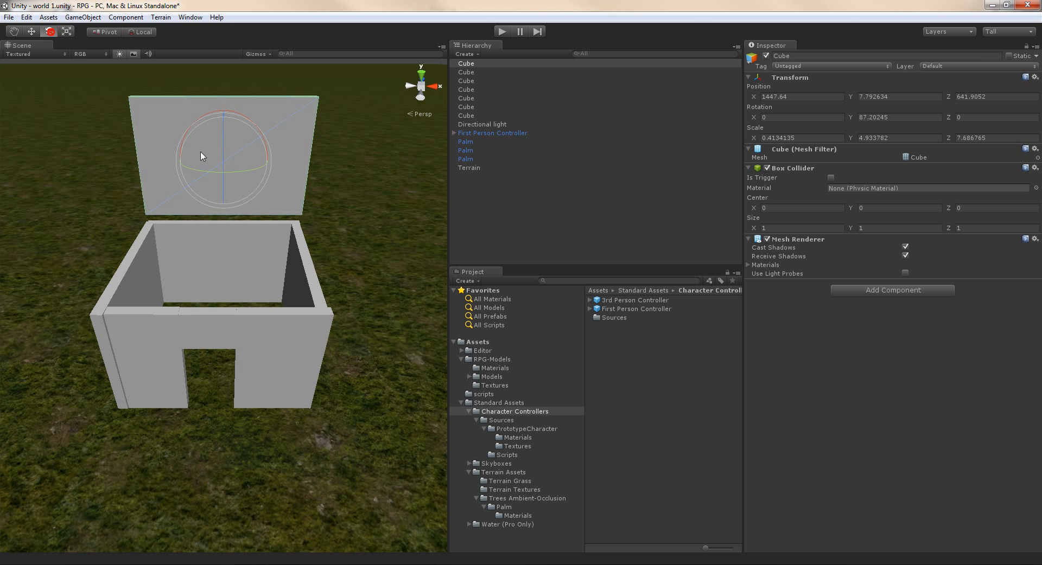
pyautogui.moveTo(224, 144); pyautogui.dragTo(229, 317)
pyautogui.click(32, 31)
pyautogui.moveTo(222, 182); pyautogui.dragTo(232, 423)
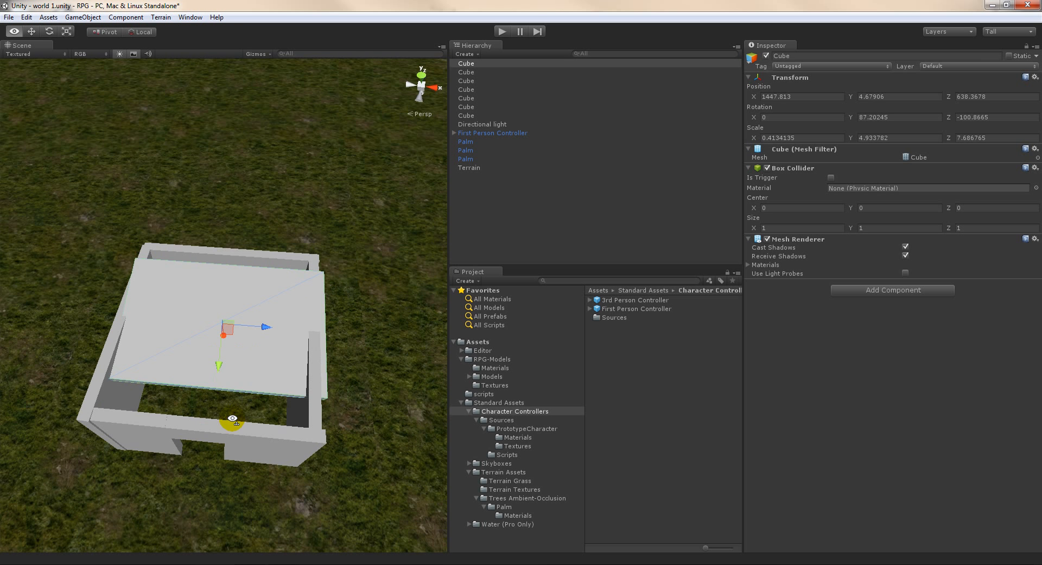
# Flatten the roof slab to a Z rotation of about -94.3 and slide it into place over the walls.
pyautogui.moveTo(216, 358); pyautogui.dragTo(258, 368)
pyautogui.click(50, 32)
pyautogui.moveTo(216, 335); pyautogui.dragTo(217, 326)
pyautogui.click(67, 31)
pyautogui.click(36, 33)
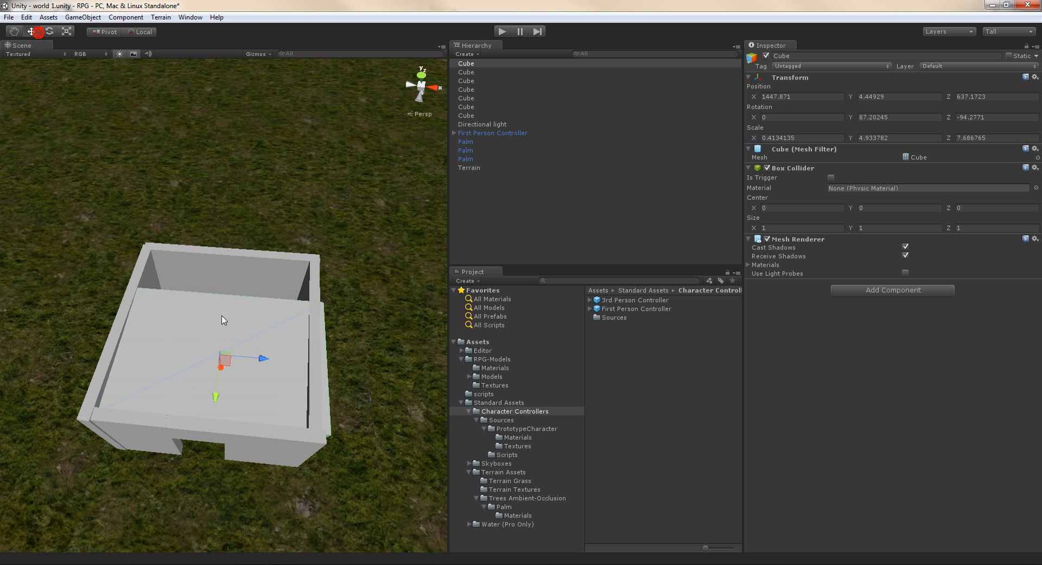
pyautogui.moveTo(221, 360); pyautogui.dragTo(262, 354)
pyautogui.moveTo(213, 385); pyautogui.dragTo(225, 328)
pyautogui.click(67, 30)
pyautogui.click(31, 32)
pyautogui.click(376, 433)
pyautogui.moveTo(377, 432); pyautogui.dragTo(325, 239, button='right')
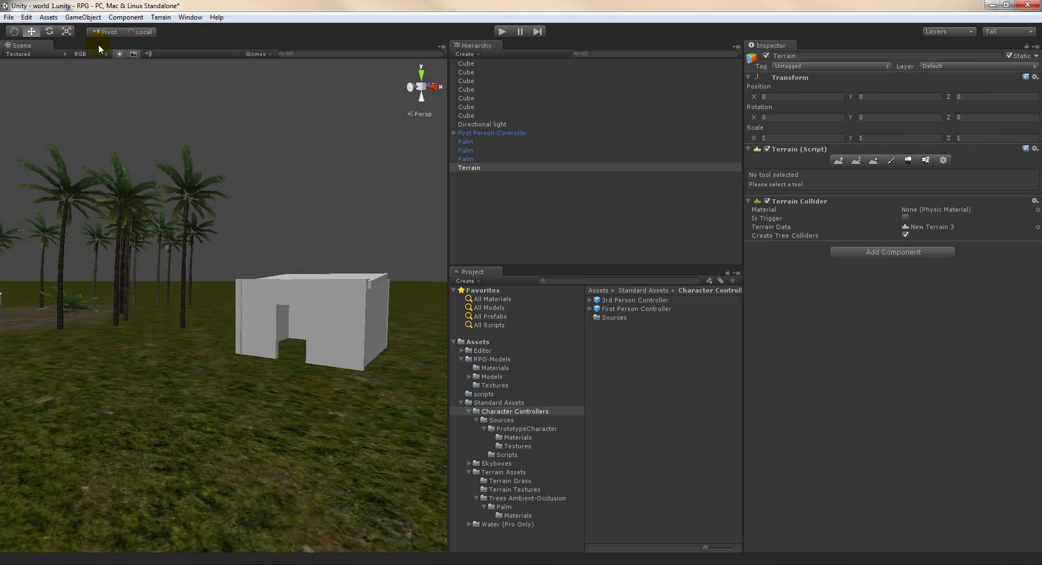
# Playtest the scene by walking from the palms to the house and through its doorway, and stop the test.
pyautogui.click(503, 31)
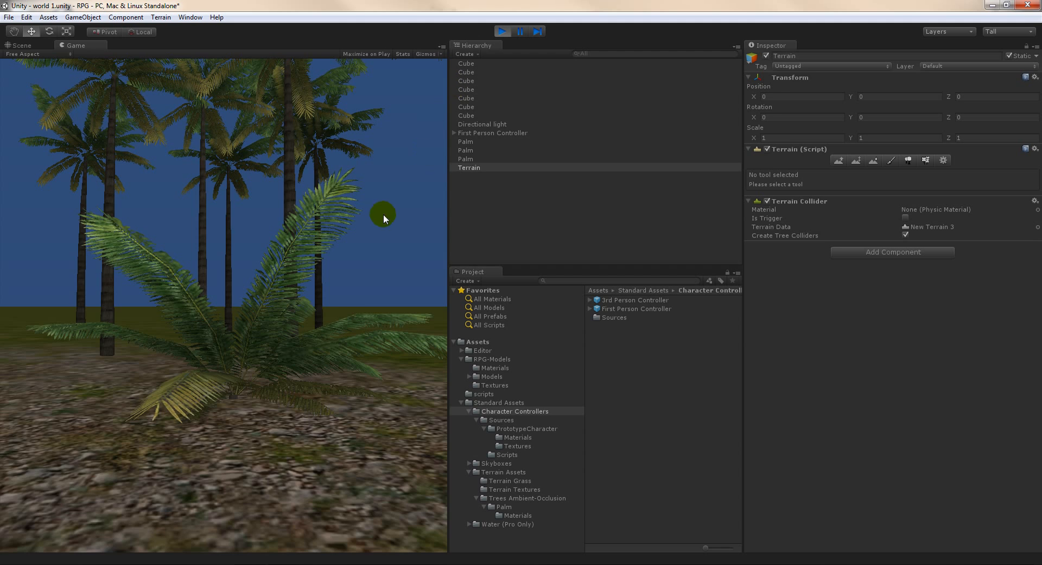
pyautogui.click(350, 255)
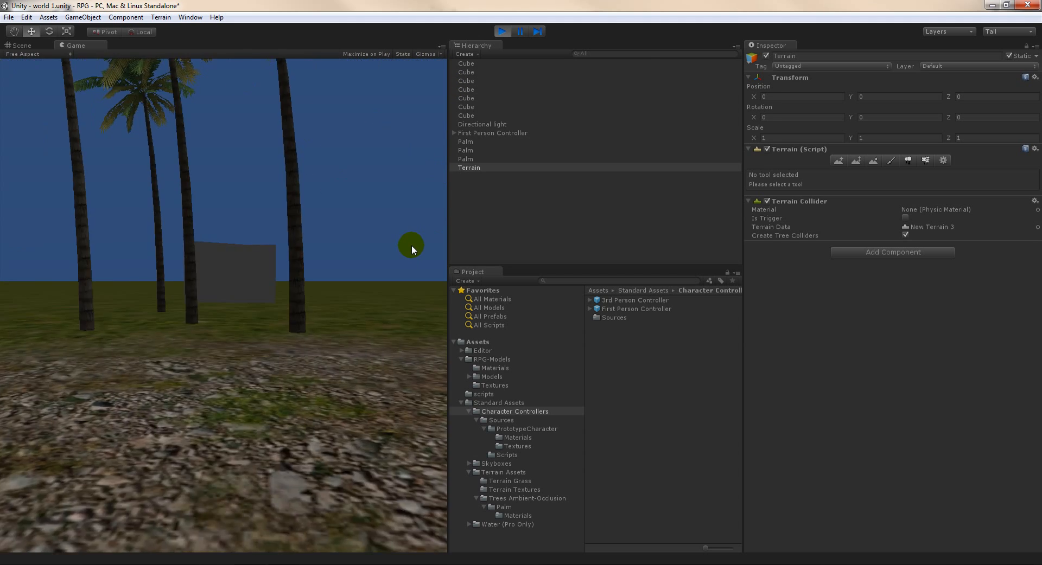
pyautogui.press('w')
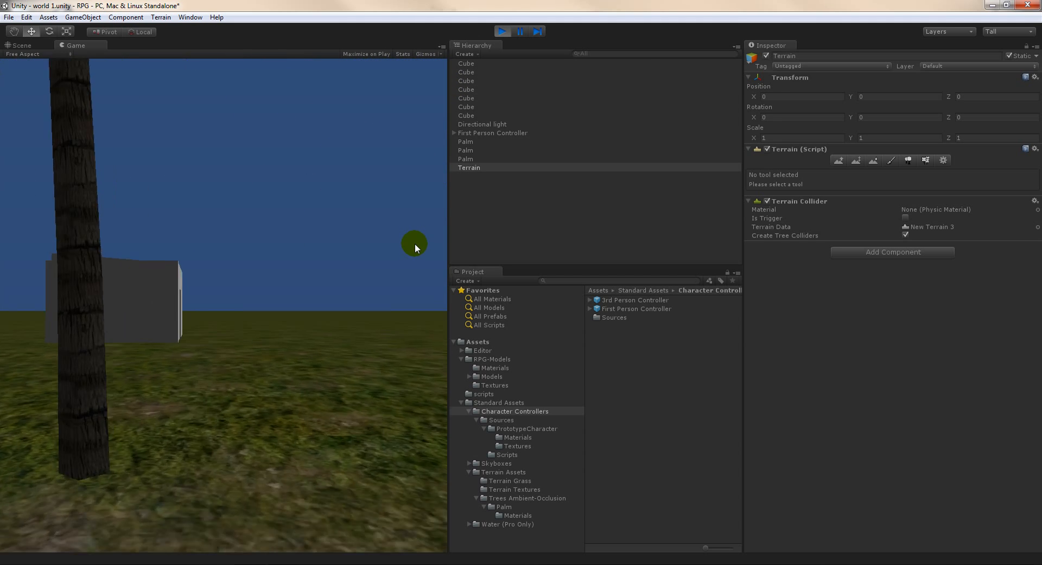
pyautogui.press('w')
pyautogui.press('a')
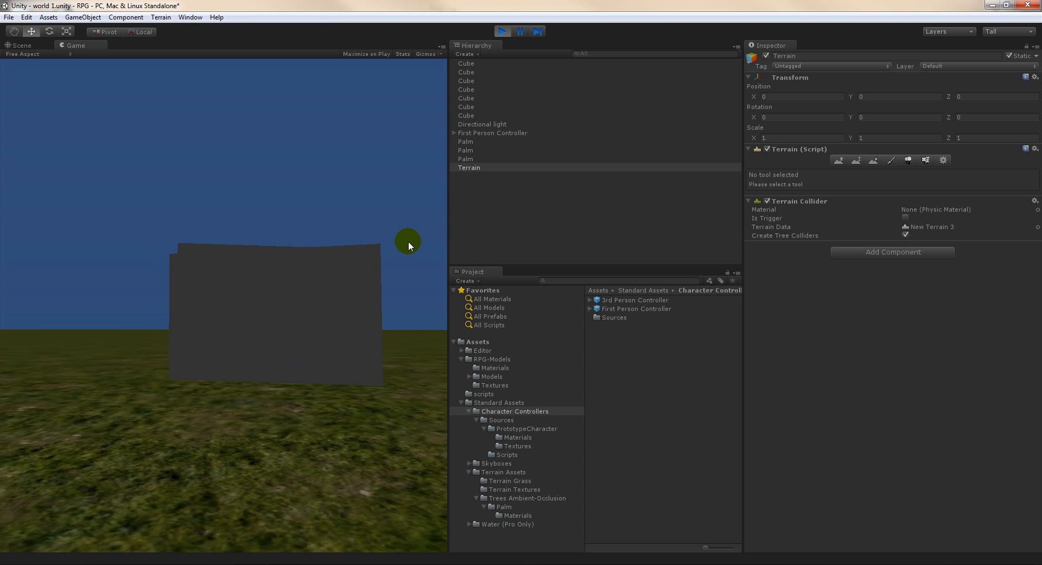
pyautogui.press('w')
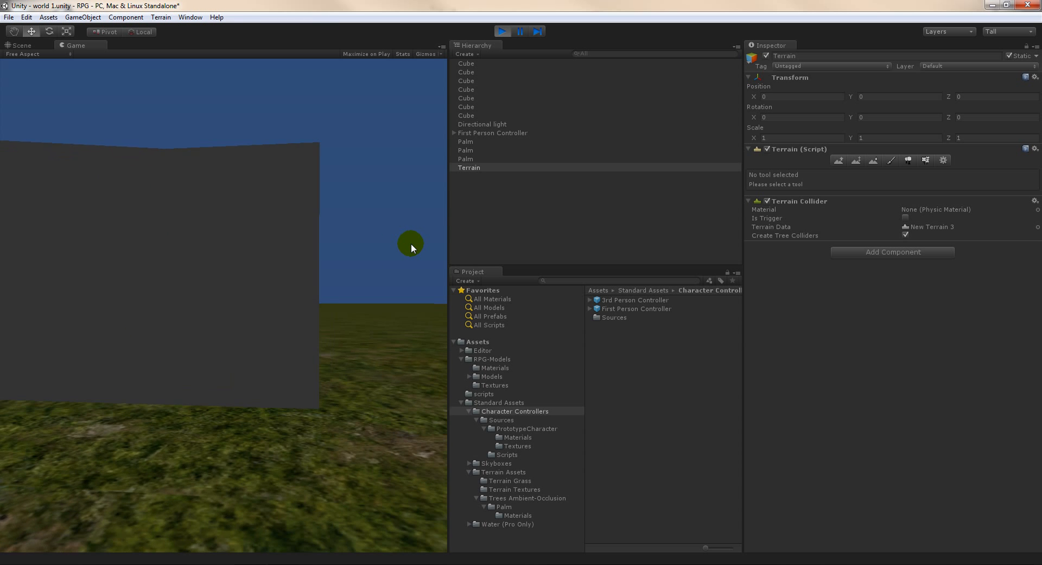
pyautogui.press('w')
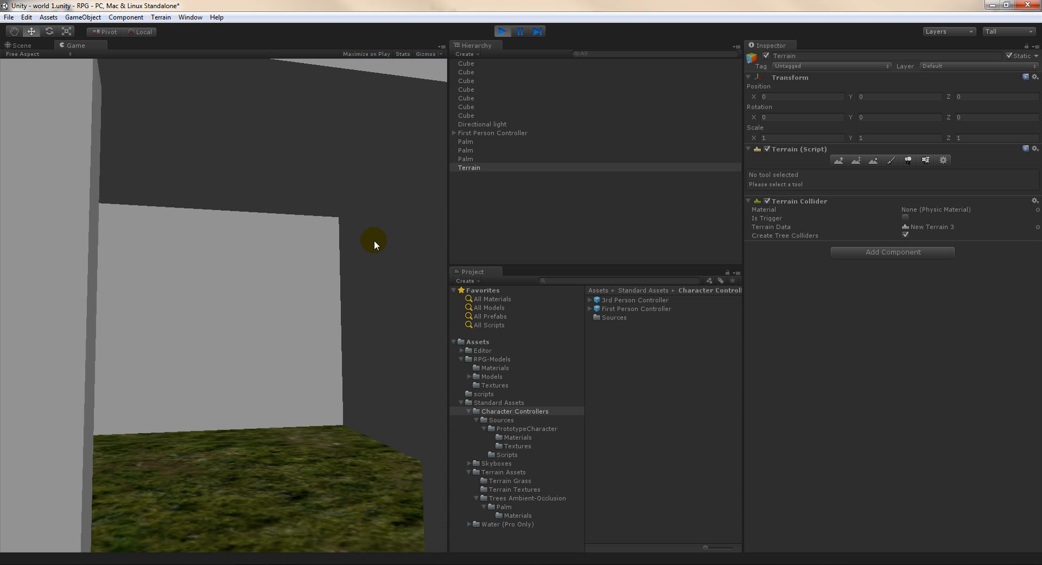
pyautogui.press('w')
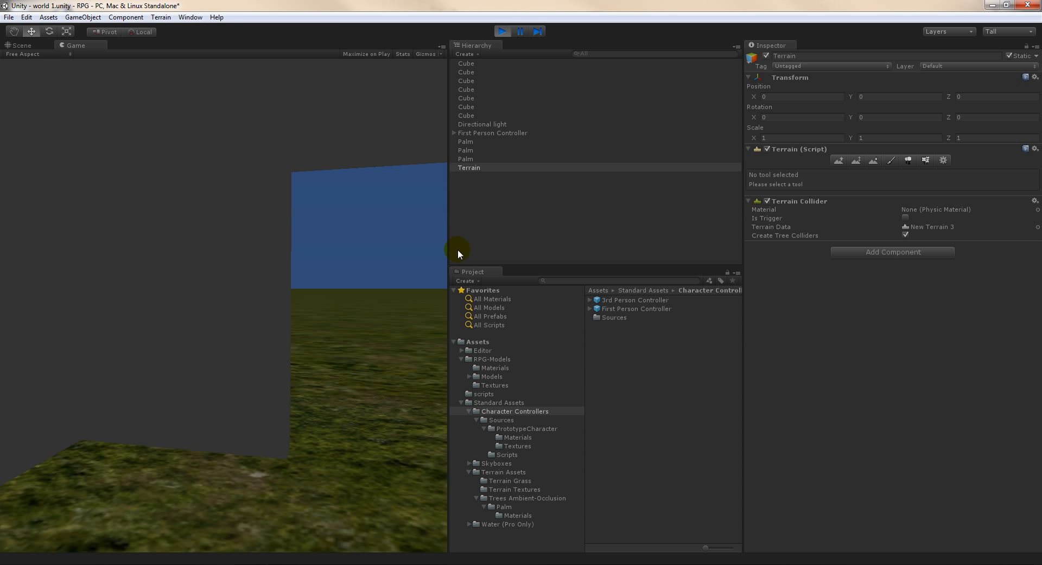
pyautogui.press('w')
pyautogui.press('w')
pyautogui.click(500, 32)
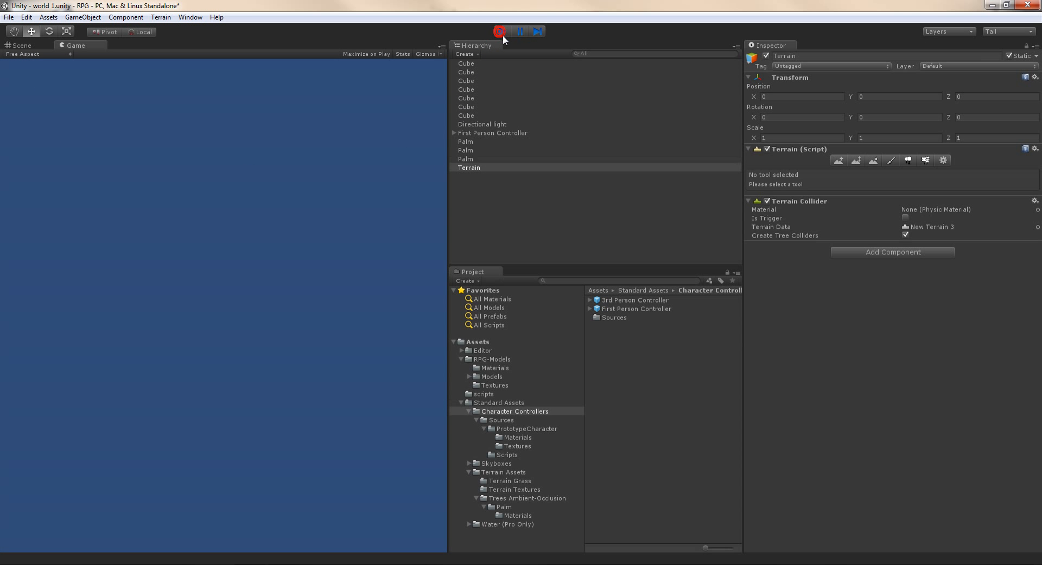
# Examine the palms, first-person controller, directional light and house cubes by selecting them one after another.
pyautogui.moveTo(307, 350); pyautogui.dragTo(373, 425, button='right')
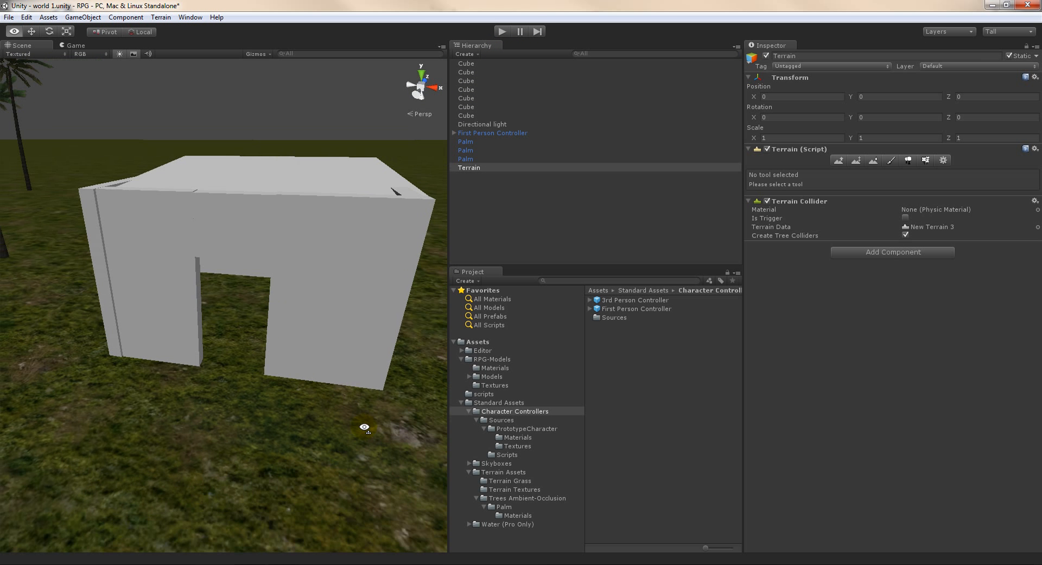
pyautogui.click(463, 161)
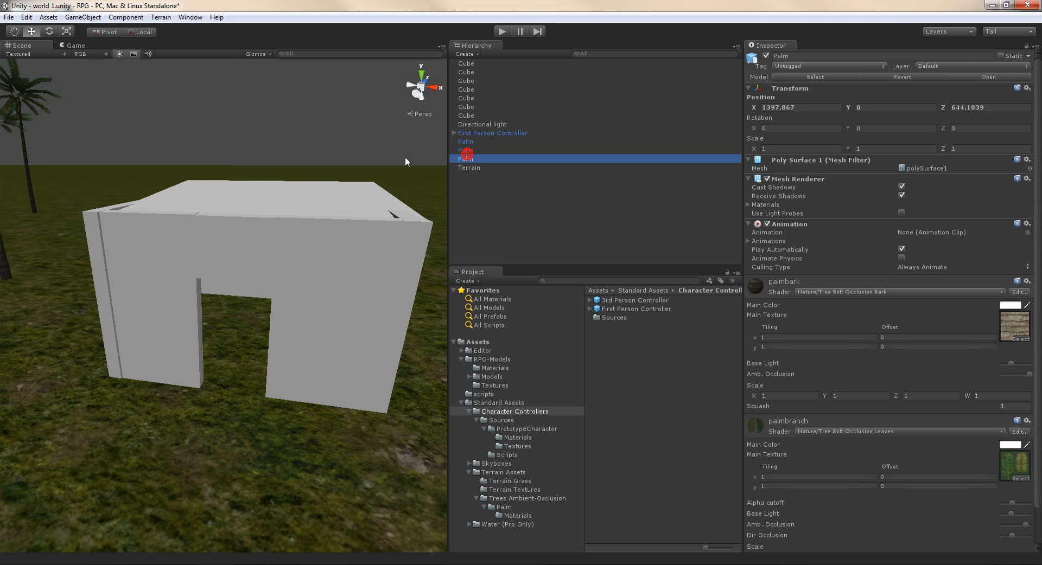
pyautogui.press('f')
pyautogui.keyDown('alt'); pyautogui.moveTo(152, 197); pyautogui.dragTo(441, 187); pyautogui.keyUp('alt')
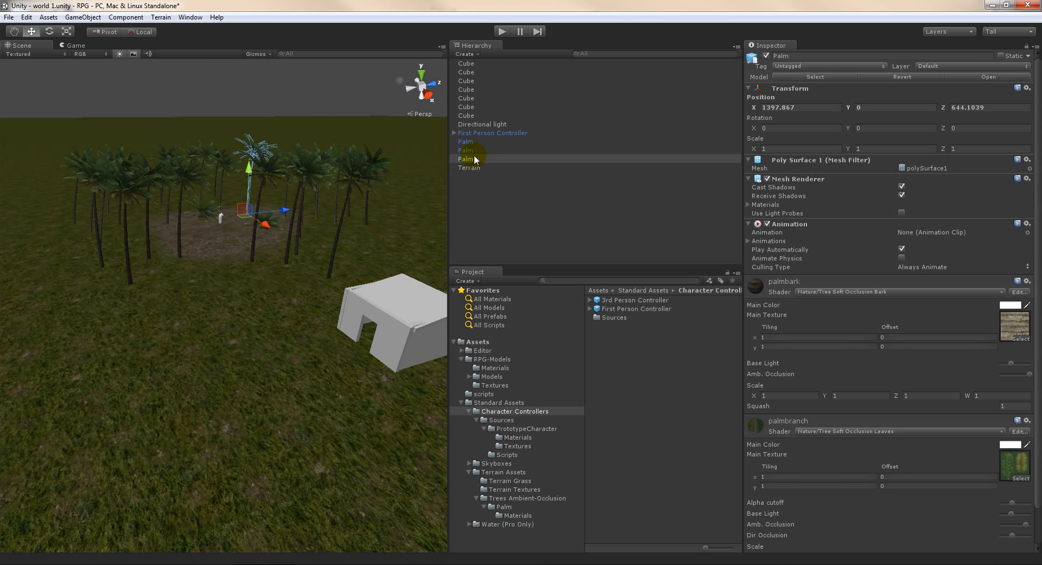
pyautogui.click(466, 143)
pyautogui.click(469, 133)
pyautogui.click(470, 141)
pyautogui.click(472, 133)
pyautogui.click(486, 124)
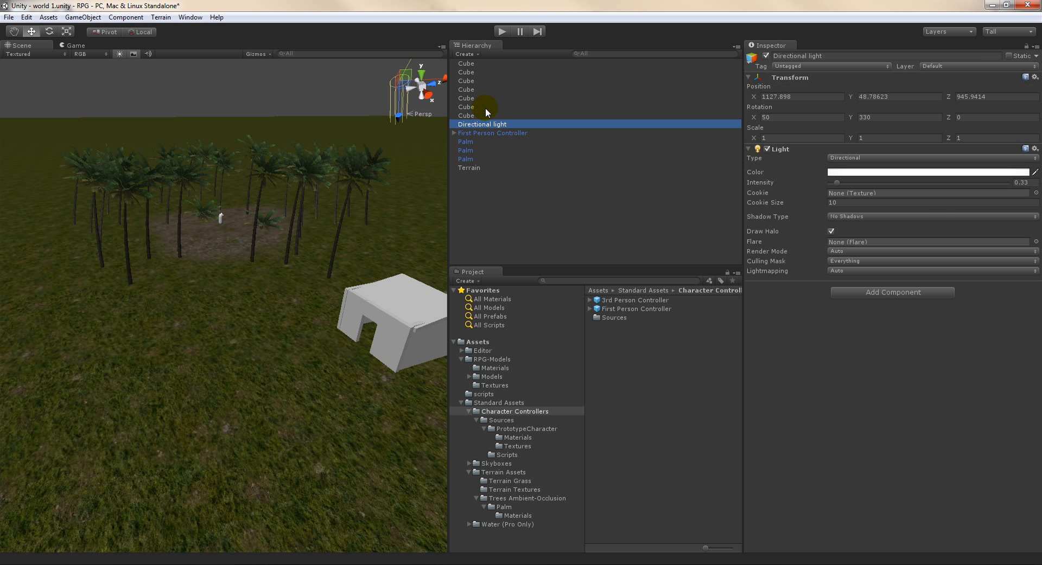
pyautogui.click(489, 115)
pyautogui.click(487, 107)
pyautogui.click(491, 89)
pyautogui.click(491, 72)
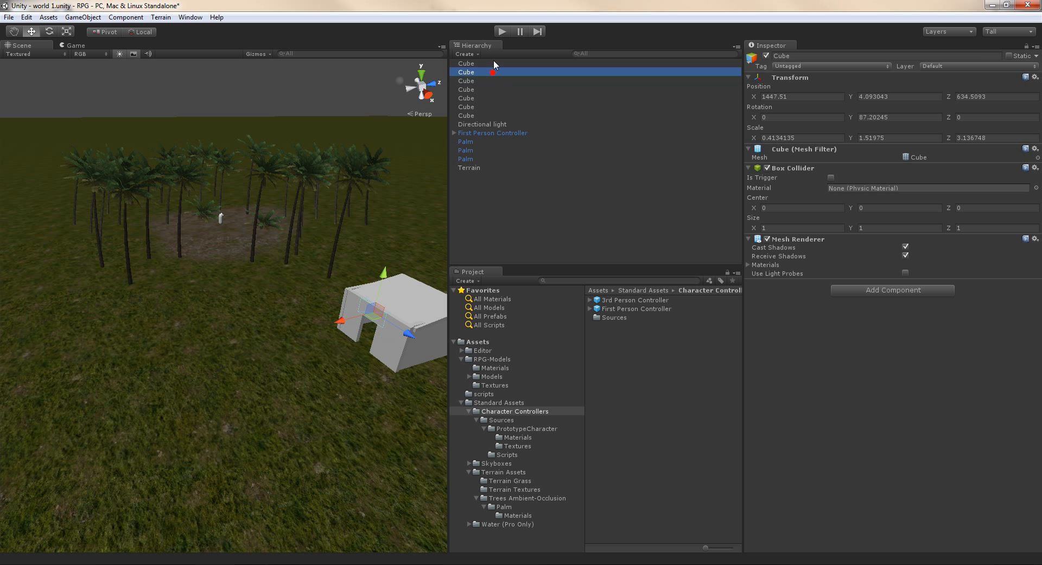
pyautogui.click(404, 316)
pyautogui.moveTo(334, 334); pyautogui.dragTo(366, 344, button='right')
pyautogui.click(352, 361)
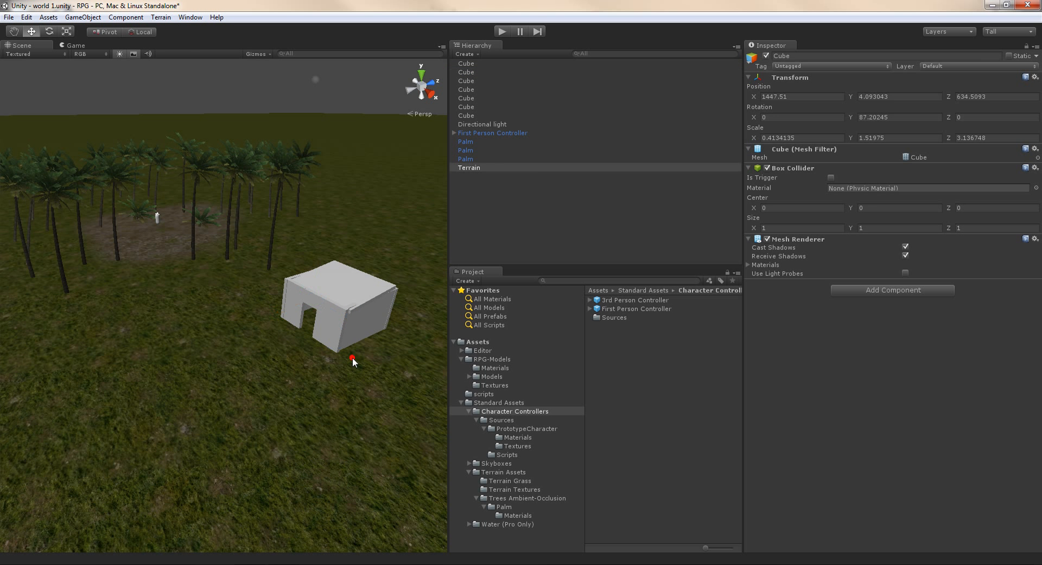
# Create an empty game object and name it House.
pyautogui.click(524, 209)
pyautogui.click(77, 17)
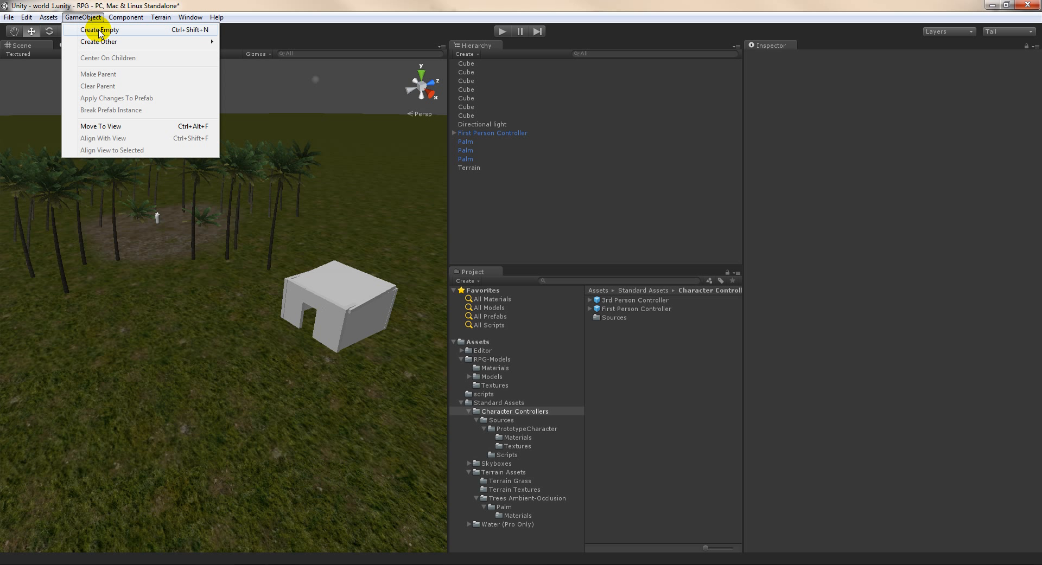
pyautogui.click(98, 30)
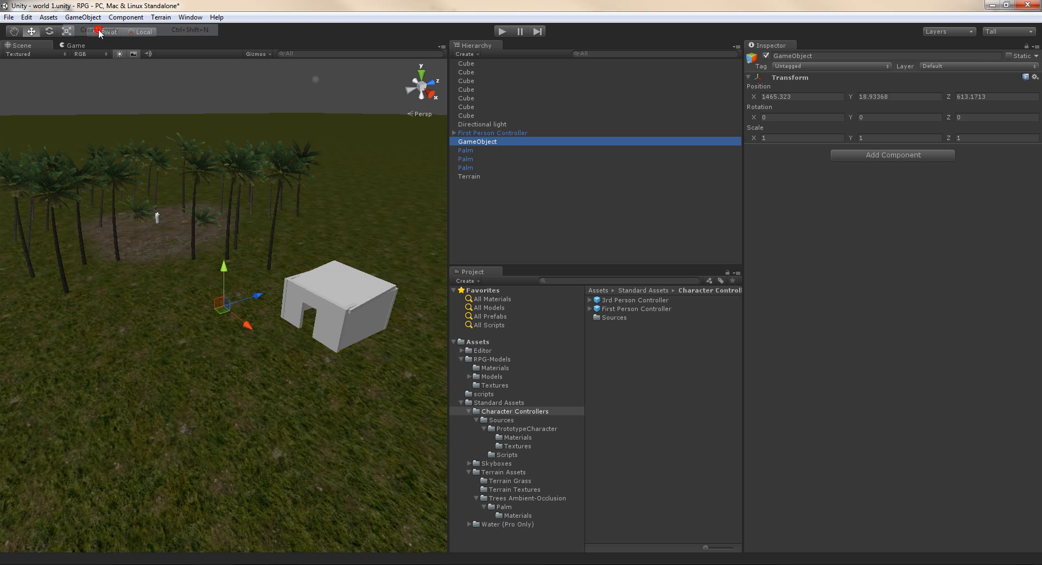
pyautogui.click(844, 55)
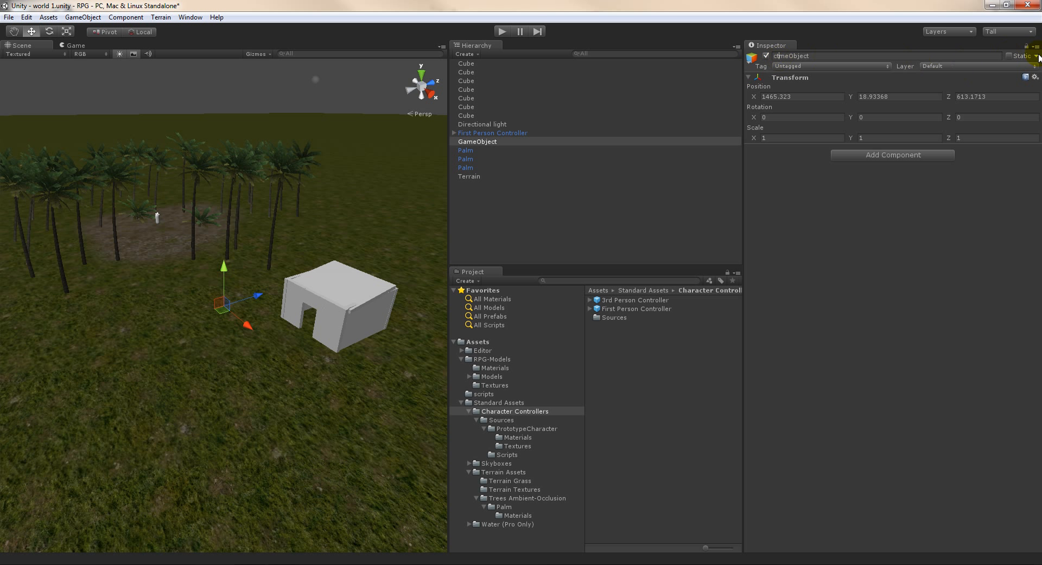
pyautogui.moveTo(794, 57); pyautogui.dragTo(772, 57)
pyautogui.press('BackSpace')
# Parent all the cube pieces to the House object and check the resulting group.
pyautogui.click(485, 116)
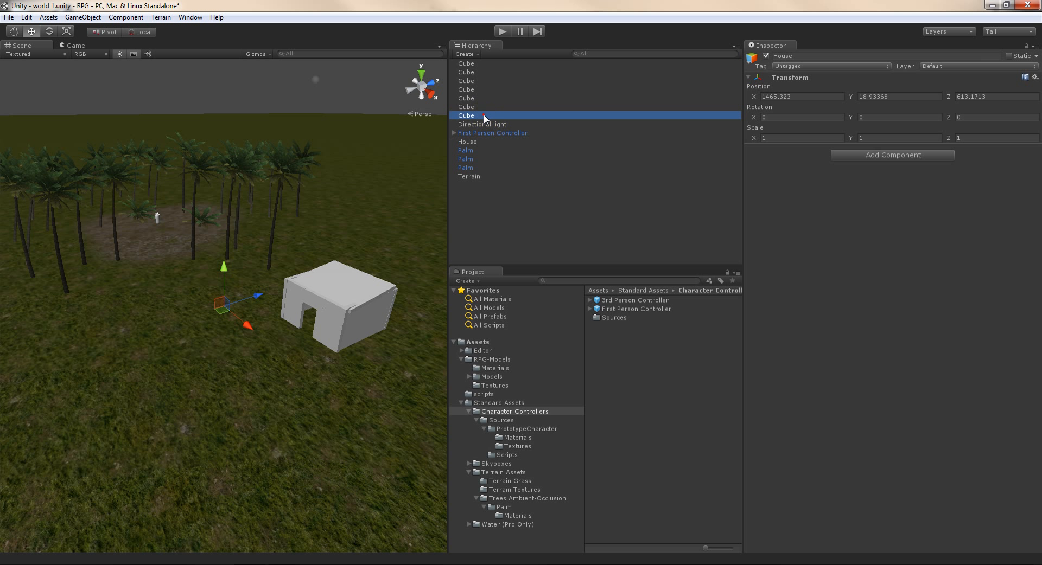
pyautogui.keyDown('shift'); pyautogui.click(477, 66); pyautogui.keyUp('shift')
pyautogui.moveTo(476, 66); pyautogui.dragTo(475, 140)
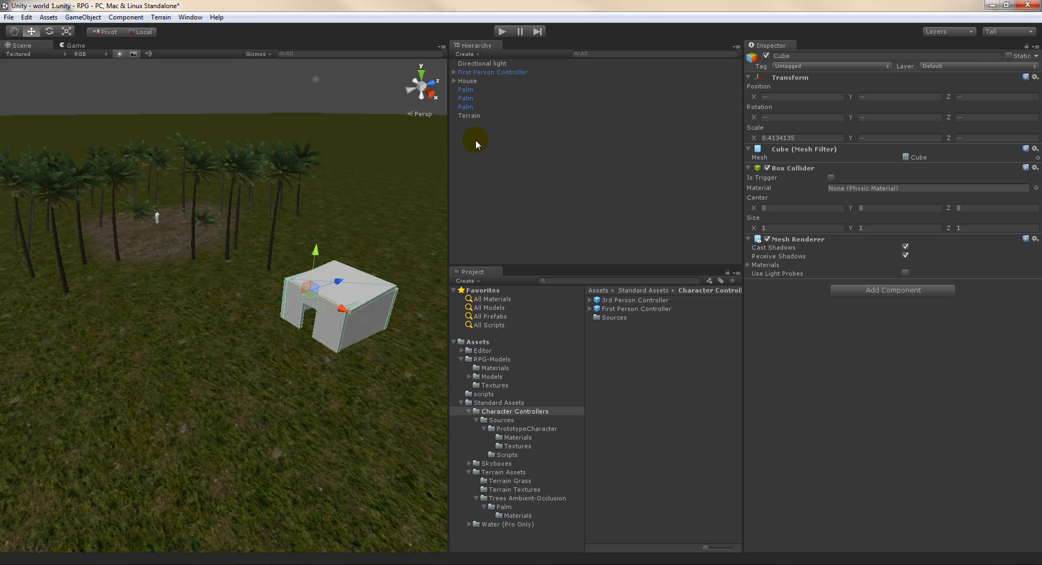
pyautogui.press('f')
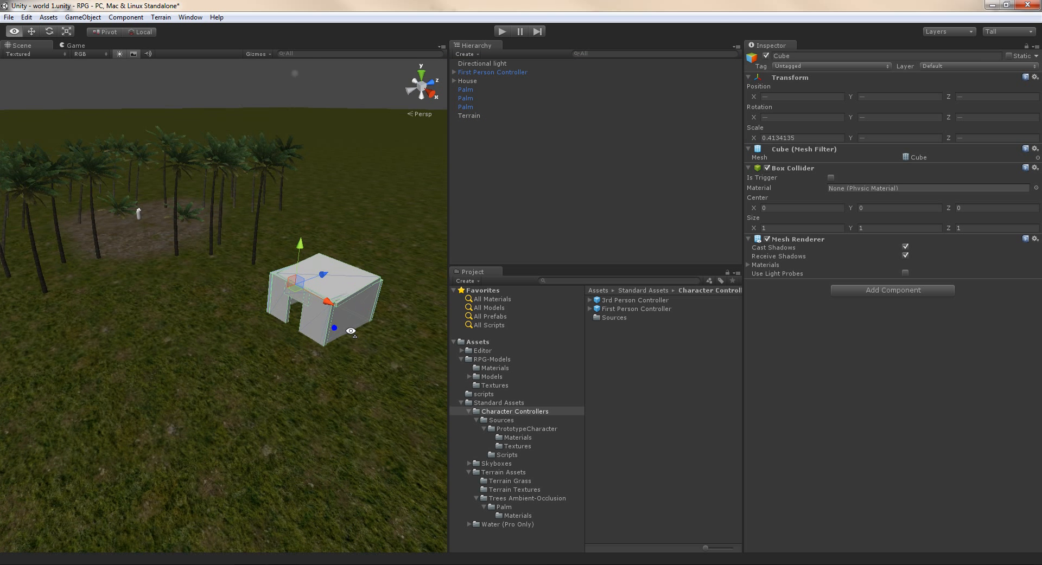
pyautogui.click(475, 81)
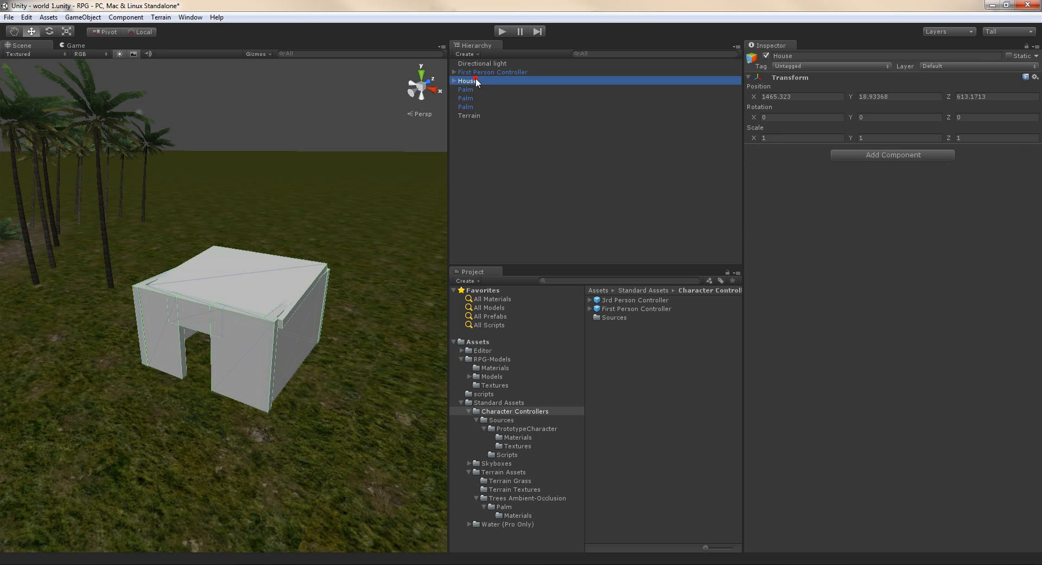
pyautogui.click(454, 80)
pyautogui.click(458, 81)
# List the cubes grouped in House and open the RPG-Models Materials folder.
pyautogui.keyDown('alt'); pyautogui.moveTo(384, 303); pyautogui.dragTo(428, 309); pyautogui.keyUp('alt')
pyautogui.scroll(3, 343, 412)
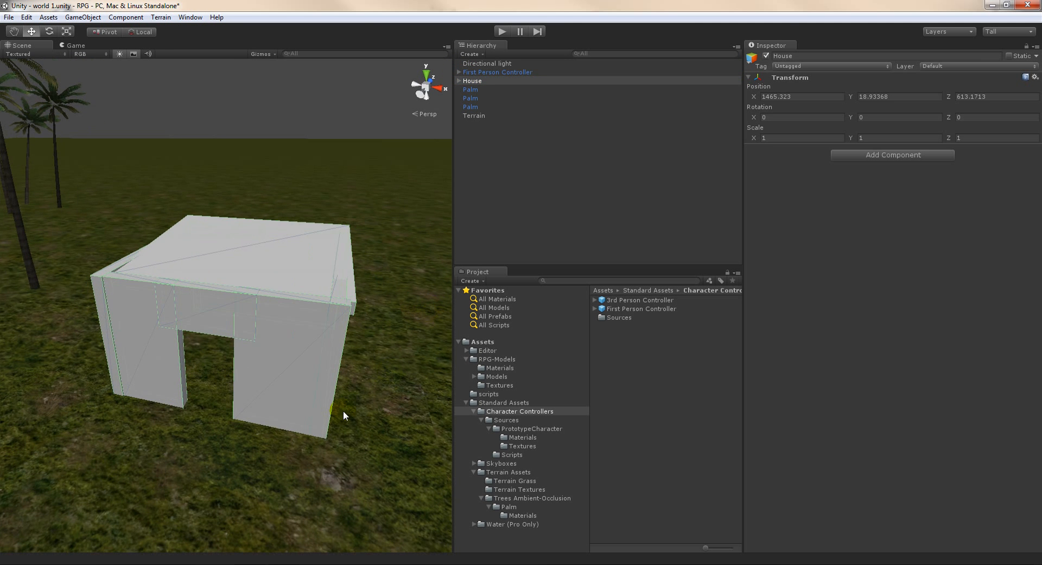
pyautogui.click(282, 456)
pyautogui.scroll(-4, 274, 472)
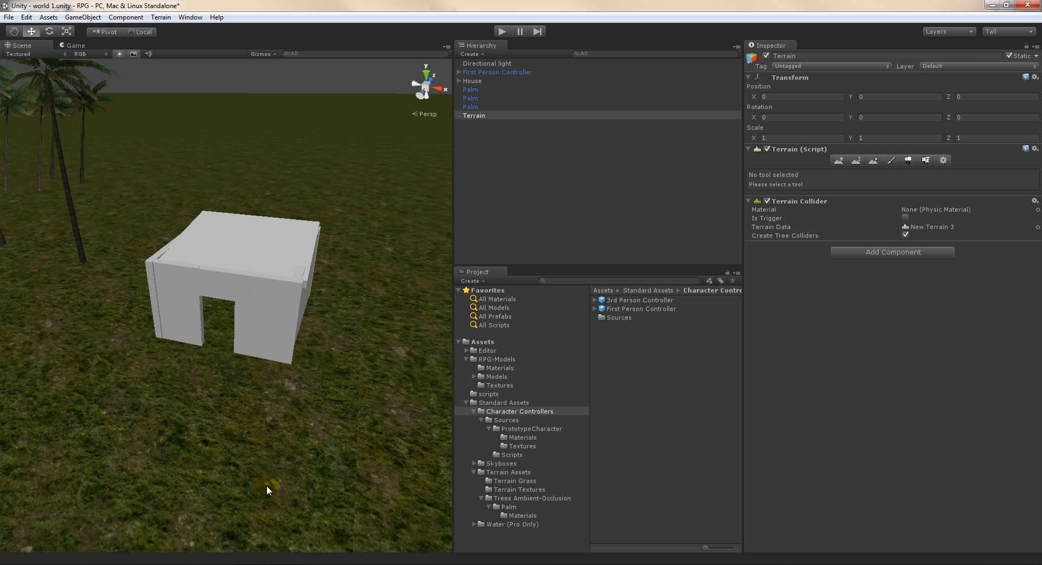
pyautogui.click(459, 81)
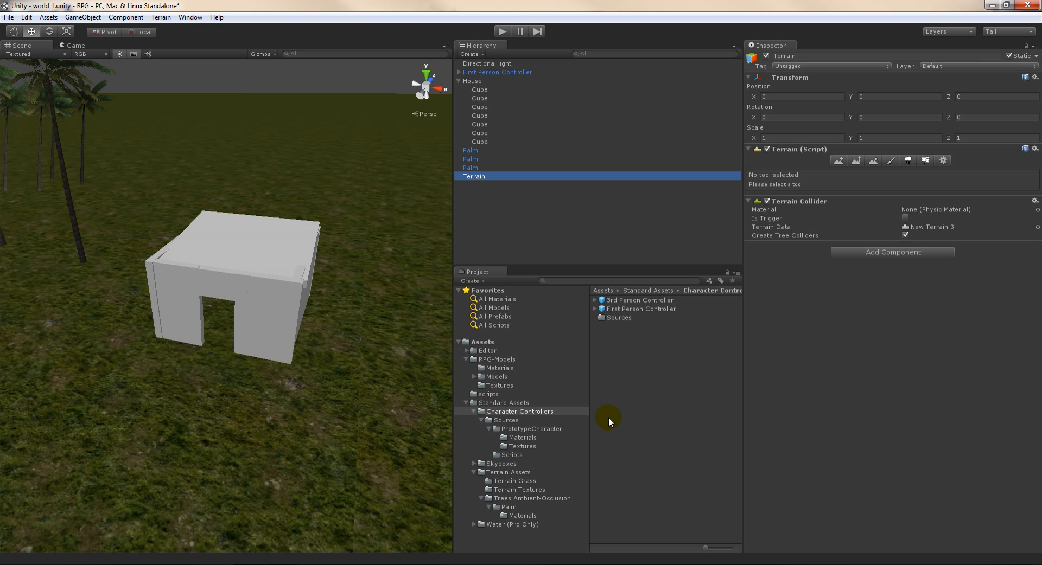
pyautogui.click(540, 437)
pyautogui.click(515, 472)
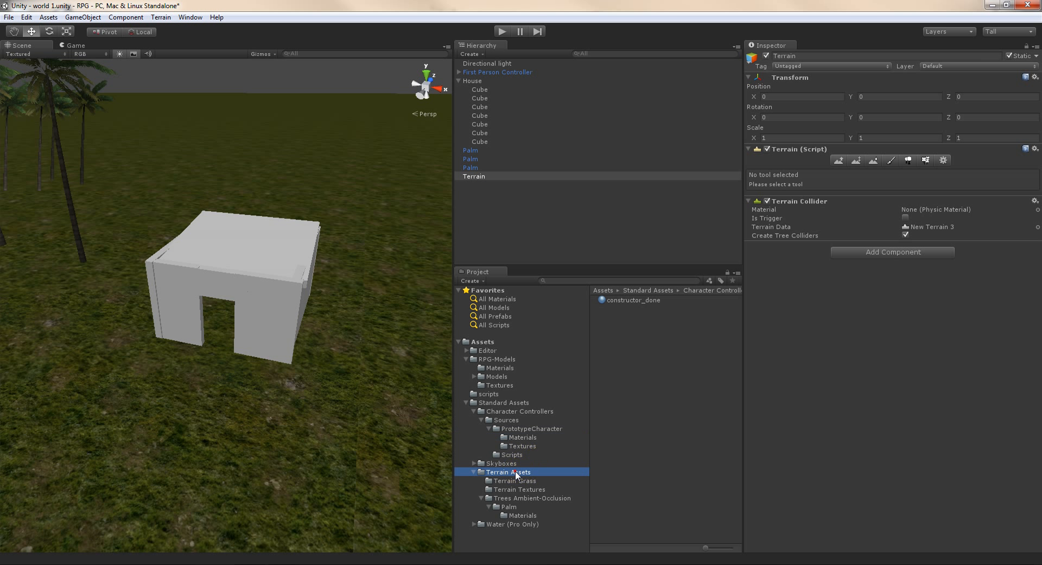
pyautogui.click(497, 368)
pyautogui.click(515, 376)
pyautogui.click(516, 368)
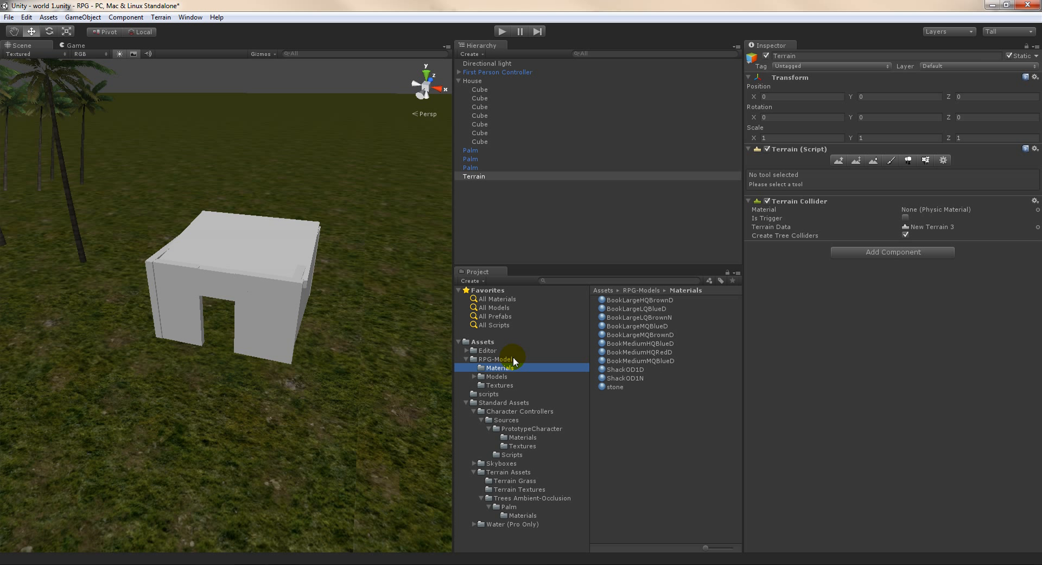
pyautogui.moveTo(360, 383)
pyautogui.mouseDown(button='right')
pyautogui.moveTo(174, 344)
pyautogui.moveTo(320, 323)
pyautogui.moveTo(400, 354)
pyautogui.moveTo(395, 371)
pyautogui.moveTo(365, 379)
pyautogui.mouseUp(button='right')
# Preview the stone material and apply it to the roof and the front wall pieces around the doorway.
pyautogui.click(612, 387)
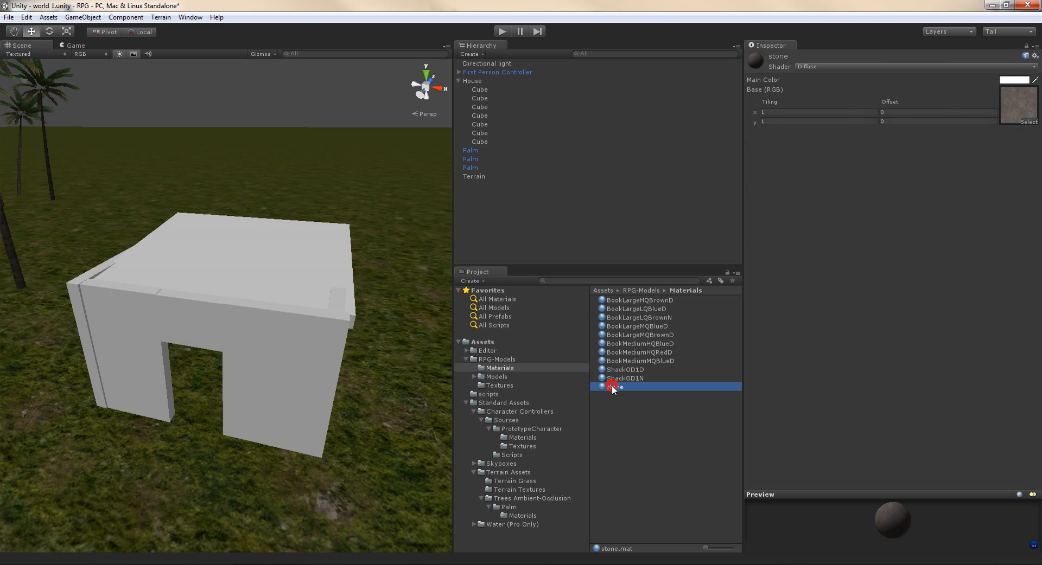
pyautogui.moveTo(895, 525); pyautogui.dragTo(900, 513)
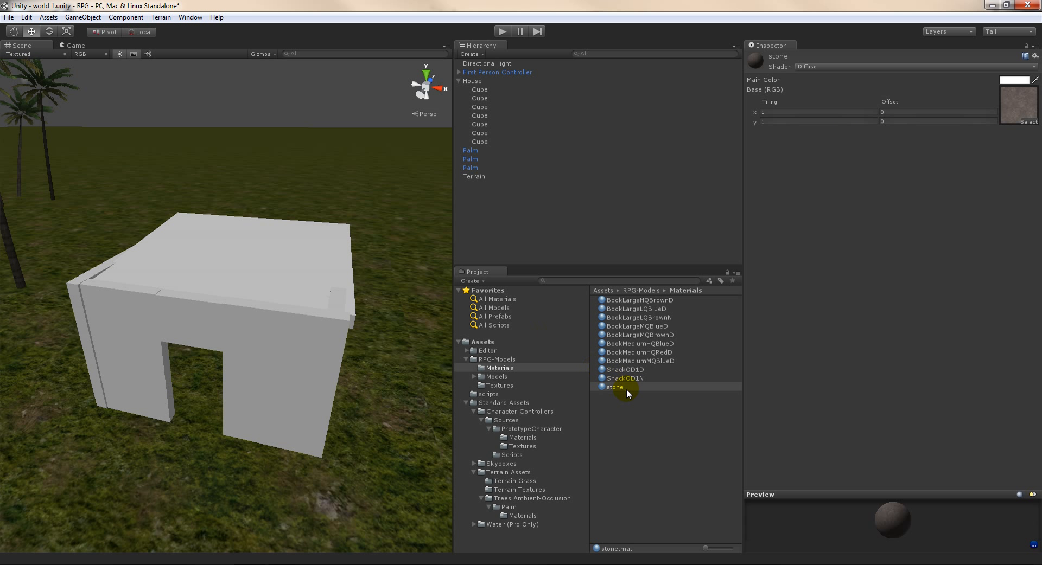
pyautogui.moveTo(629, 387); pyautogui.dragTo(198, 266)
pyautogui.moveTo(625, 396); pyautogui.dragTo(283, 378)
pyautogui.moveTo(654, 397); pyautogui.dragTo(201, 329)
pyautogui.moveTo(633, 393); pyautogui.dragTo(135, 361)
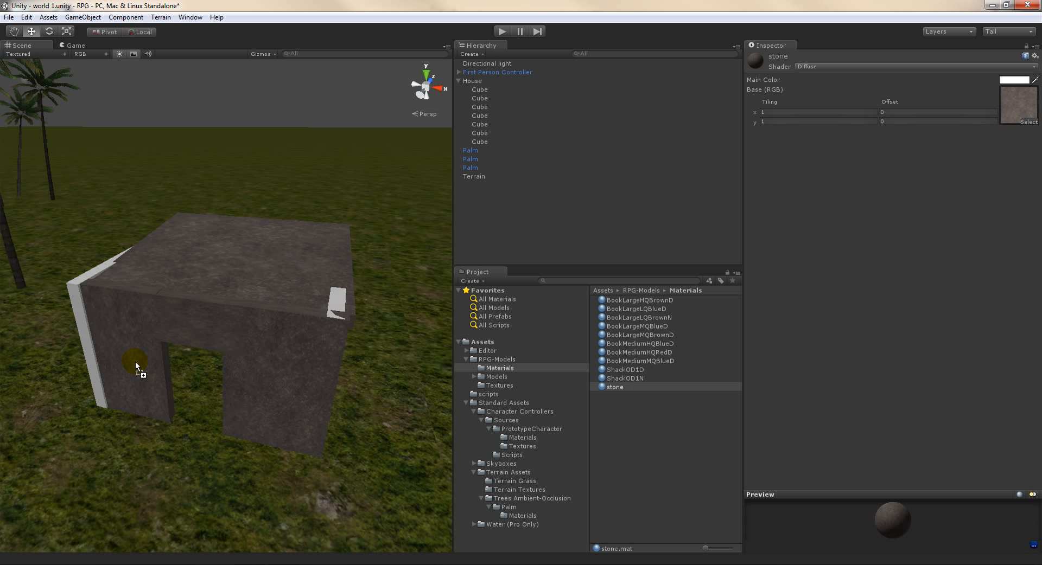
# Apply the stone material to the remaining side and back walls of the house.
pyautogui.moveTo(620, 387); pyautogui.dragTo(338, 302)
pyautogui.moveTo(262, 385); pyautogui.dragTo(620, 366, button='right')
pyautogui.moveTo(620, 386); pyautogui.dragTo(214, 287)
pyautogui.moveTo(167, 395); pyautogui.dragTo(525, 397, button='right')
pyautogui.moveTo(659, 389); pyautogui.dragTo(263, 310)
# Rotate the roof slab of the house slightly.
pyautogui.moveTo(262, 309); pyautogui.dragTo(554, 458, button='right')
pyautogui.press('s')
pyautogui.moveTo(235, 298); pyautogui.dragTo(234, 296, button='right')
pyautogui.press('s')
pyautogui.click(51, 33)
pyautogui.click(252, 307)
pyautogui.moveTo(263, 294); pyautogui.dragTo(270, 297)
# Play-test the scene by walking past the palms to the house and in through its doorway, and stop play mode.
pyautogui.click(4, 346)
pyautogui.moveTo(39, 347); pyautogui.dragTo(280, 308, button='right')
pyautogui.press('a')
pyautogui.press('s')
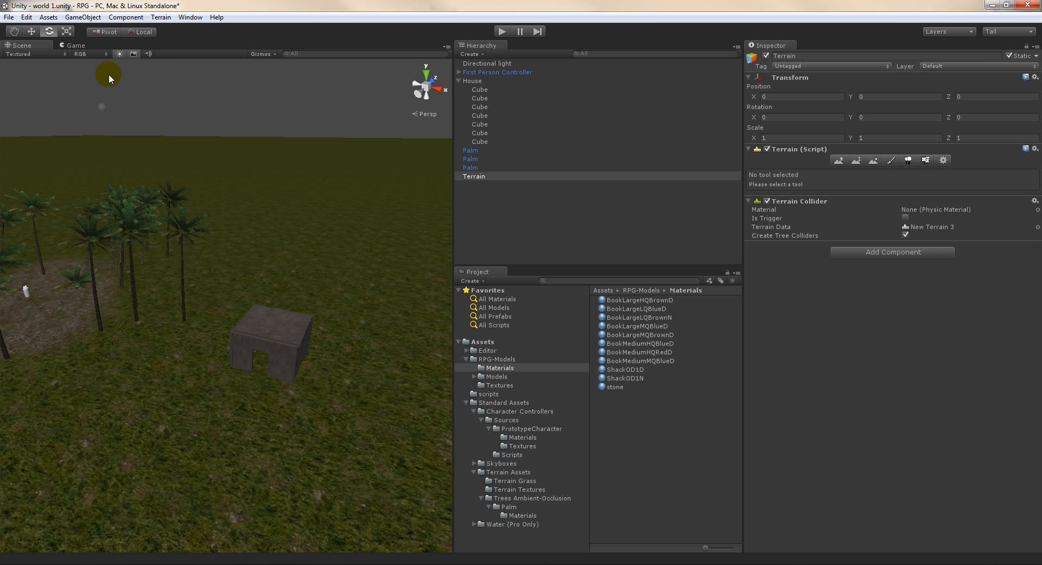
pyautogui.click(500, 32)
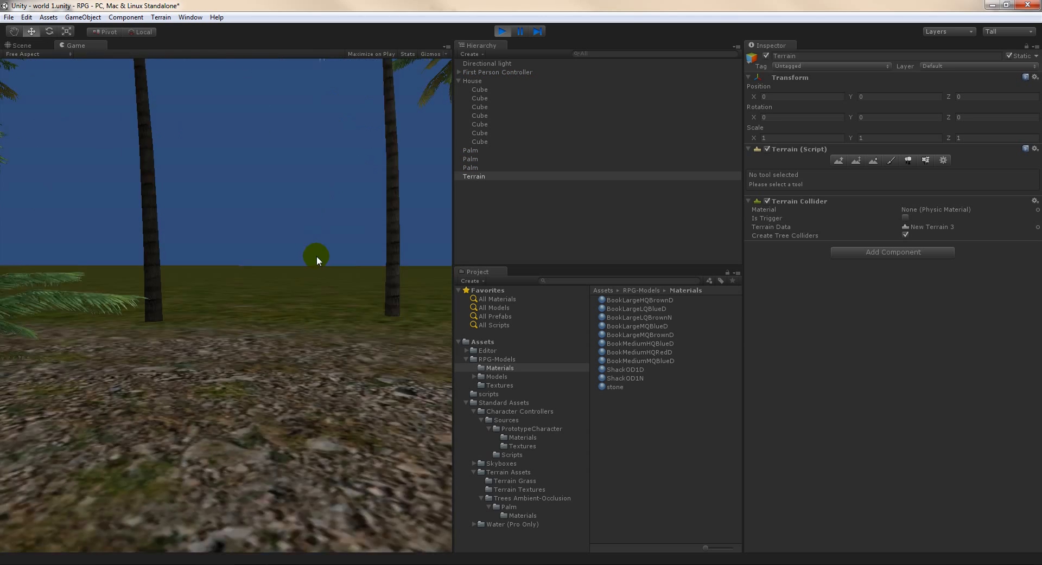
pyautogui.press('w')
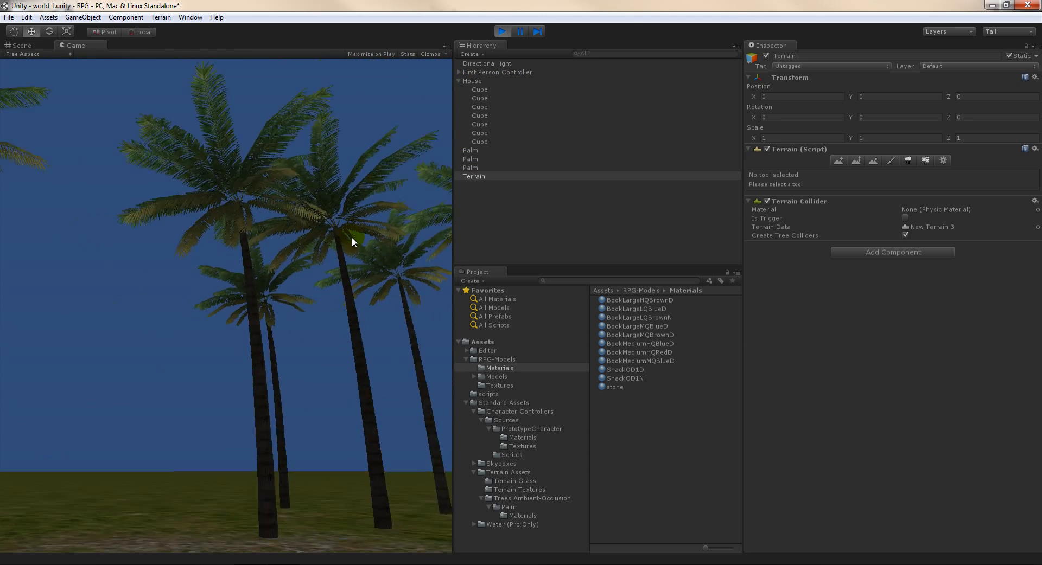
pyautogui.press('w')
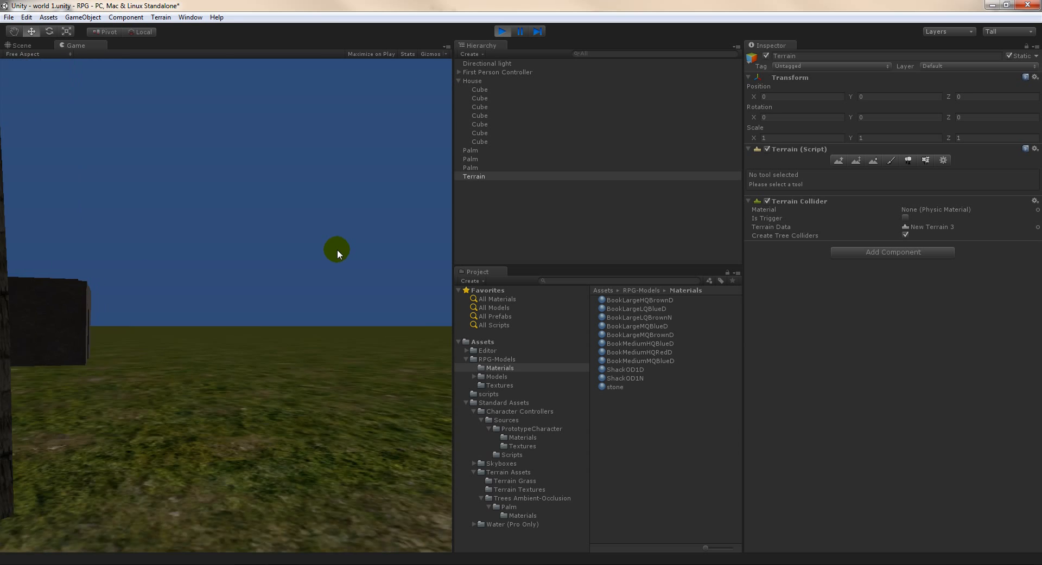
pyautogui.press('w')
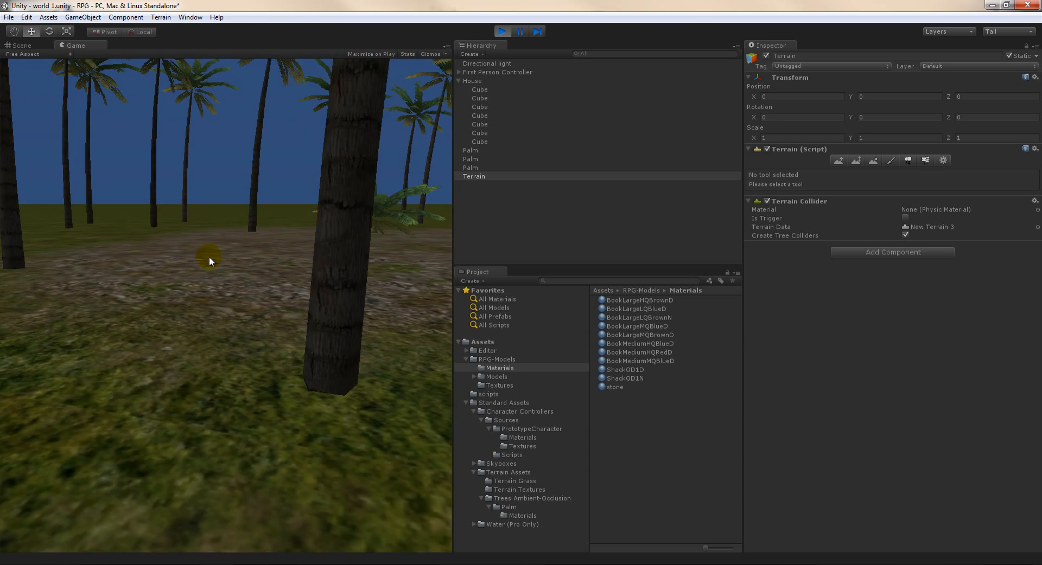
pyautogui.press('w')
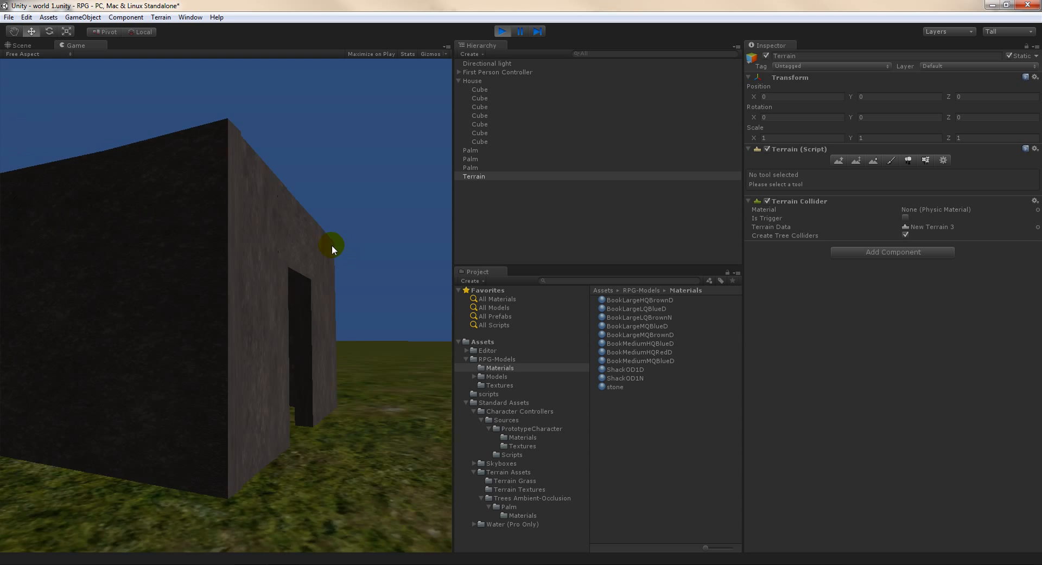
pyautogui.press('w')
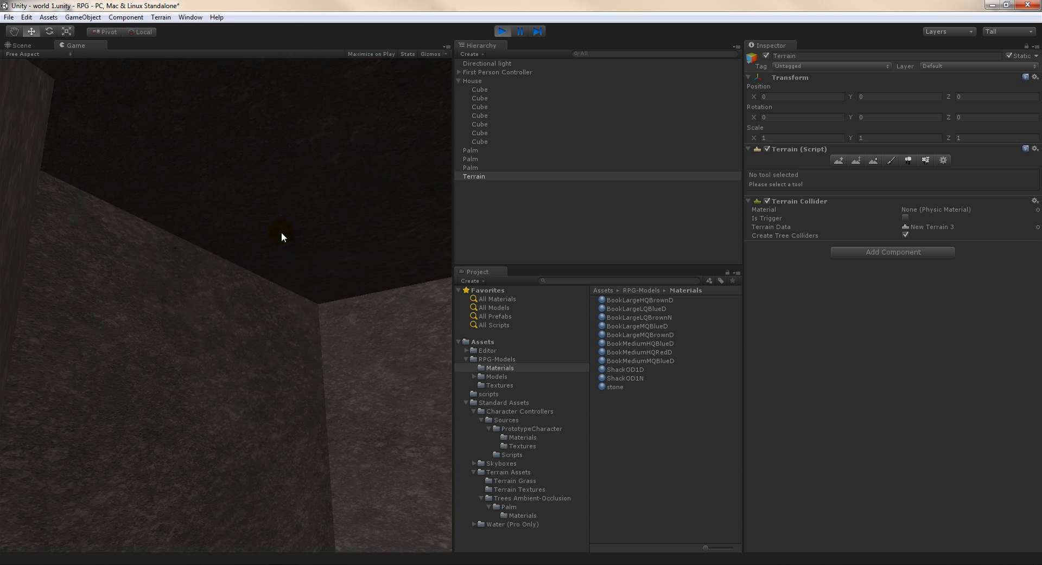
pyautogui.hotkey('ctrl', 'p')
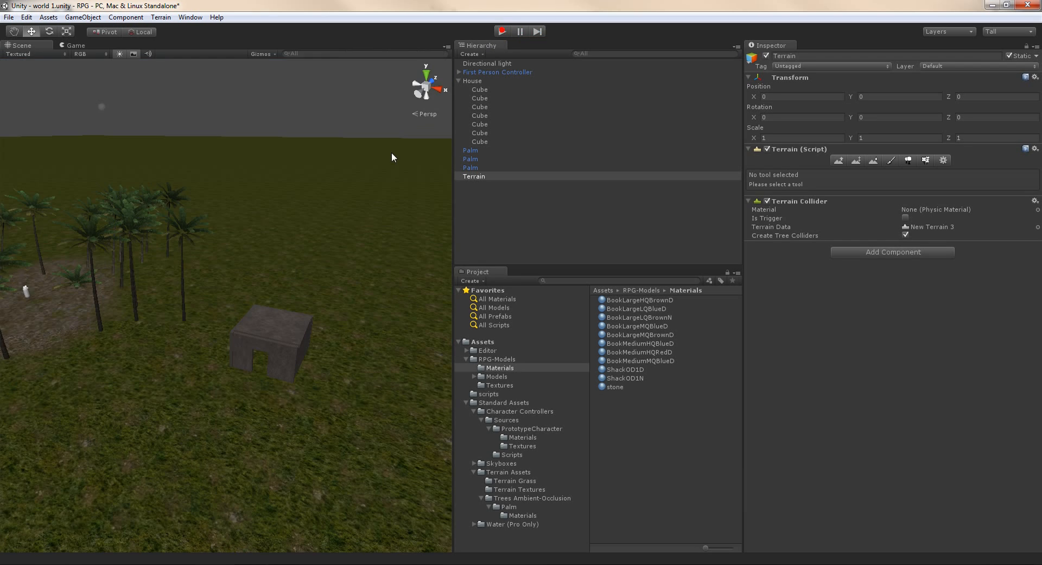
# Open the scene's render settings and bring up the material choices for Skybox Material.
pyautogui.moveTo(398, 176); pyautogui.dragTo(383, 200, button='right')
pyautogui.moveTo(311, 109); pyautogui.dragTo(279, 138, button='right')
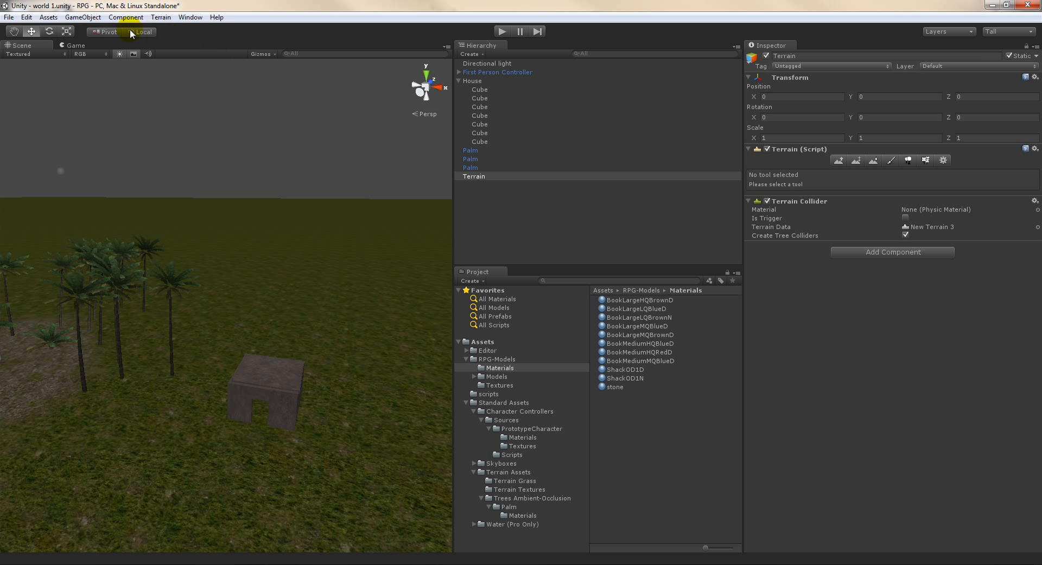
pyautogui.click(87, 18)
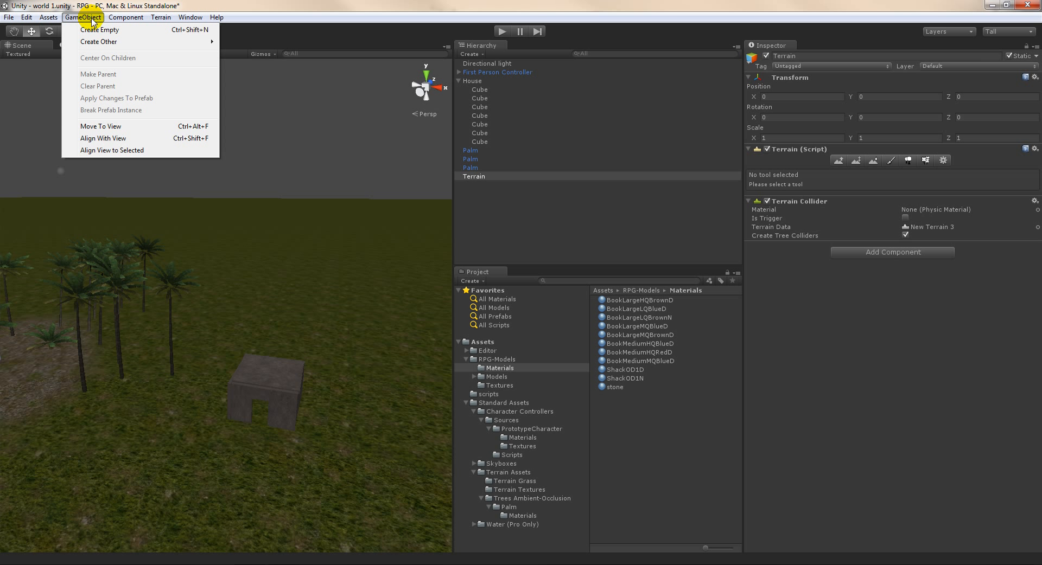
pyautogui.moveTo(26, 18)
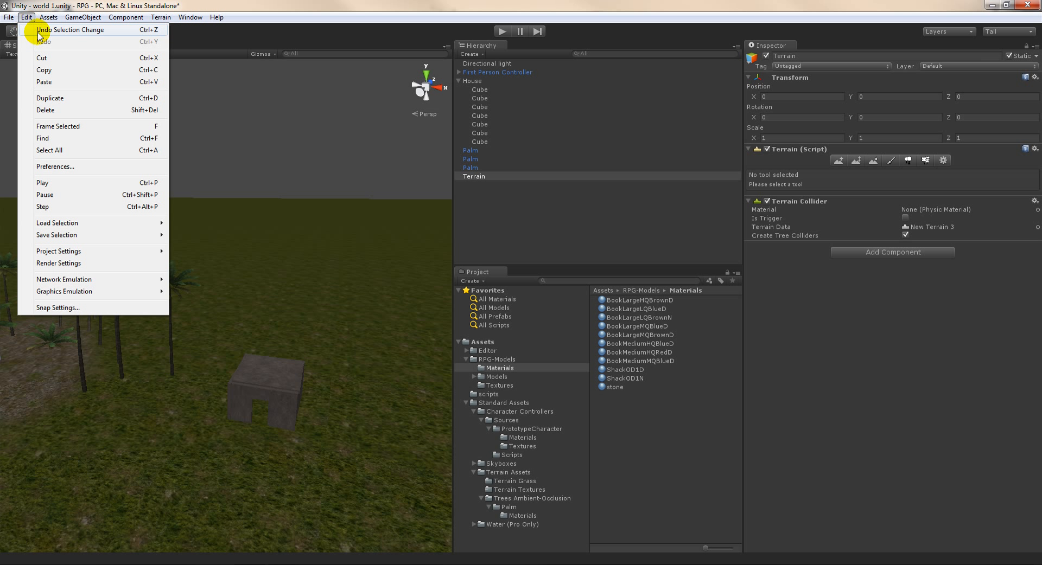
pyautogui.click(65, 265)
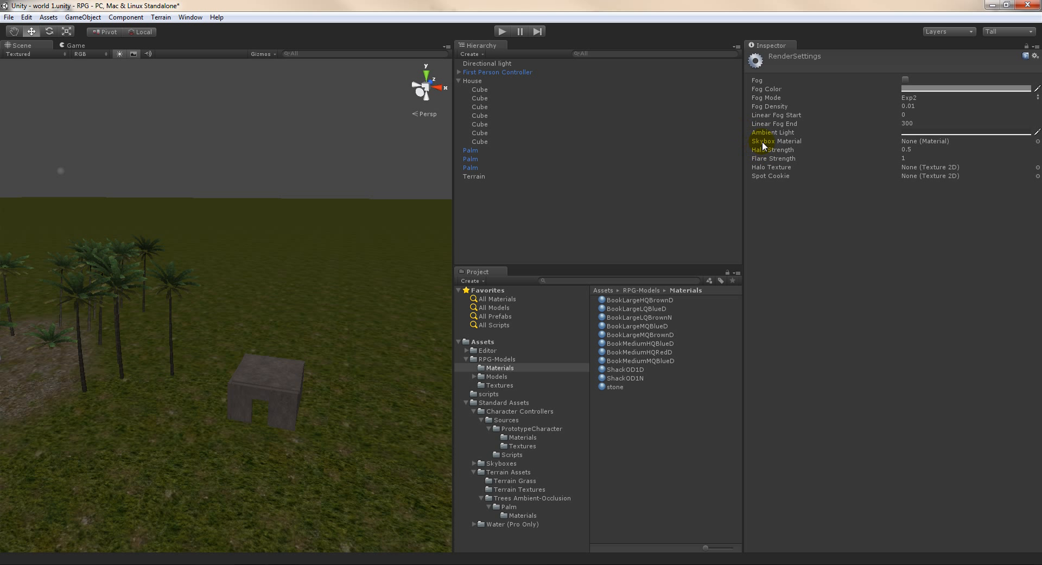
pyautogui.click(1037, 141)
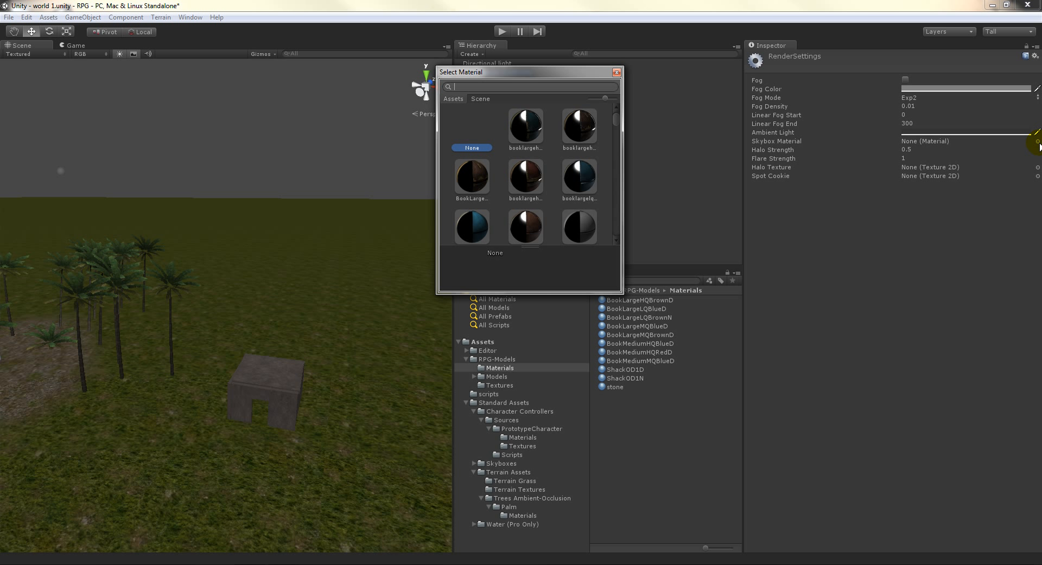
# Filter the materials by "sky", try StarryNight Skybox, and assign MoonShine Skybox as the skybox material.
pyautogui.write('sky')
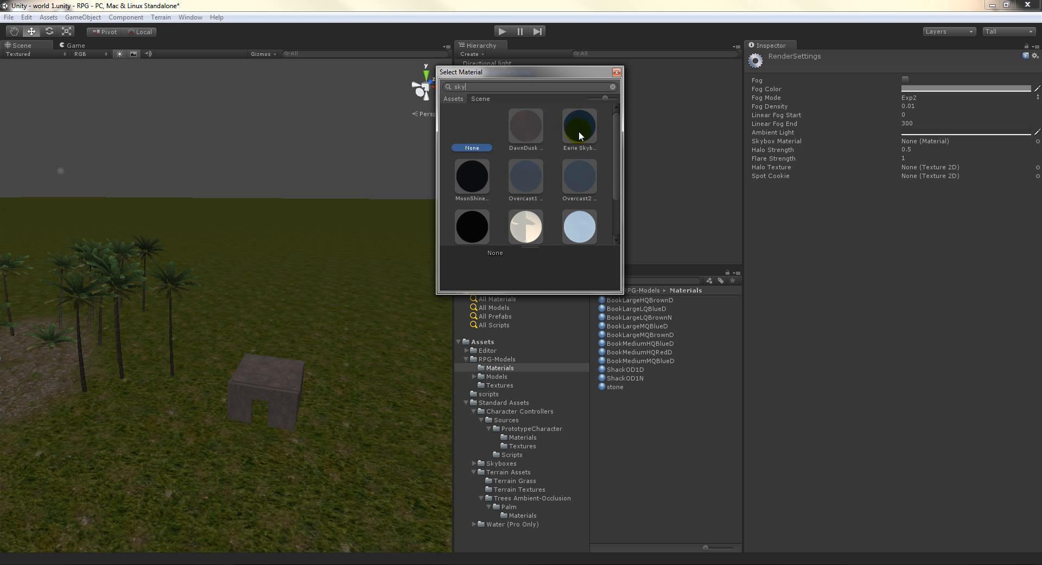
pyautogui.scroll(-3, 580, 152)
pyautogui.scroll(2, 589, 202)
pyautogui.scroll(-2, 578, 193)
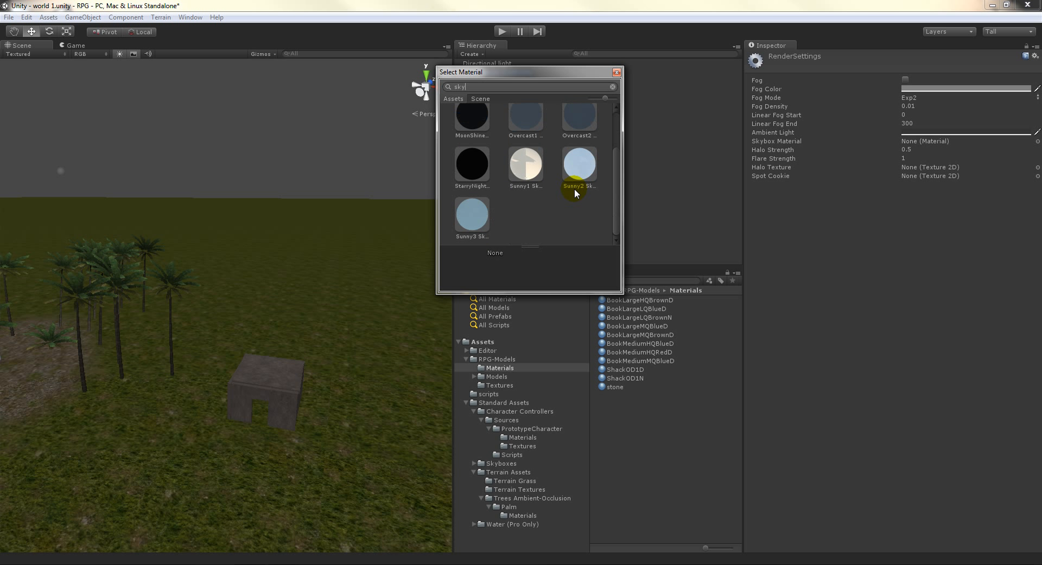
pyautogui.scroll(1, 568, 194)
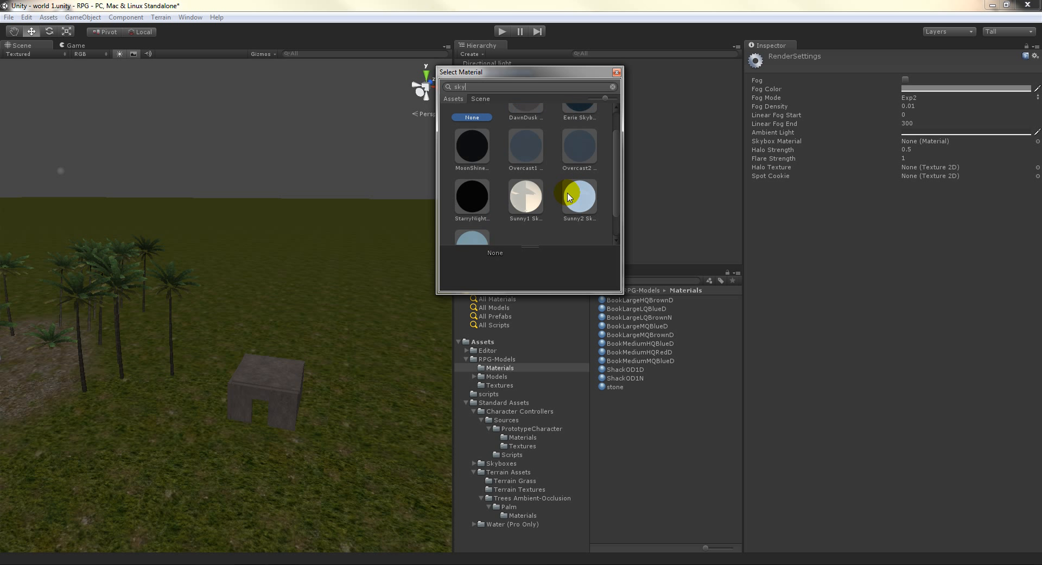
pyautogui.click(530, 154)
pyautogui.click(477, 198)
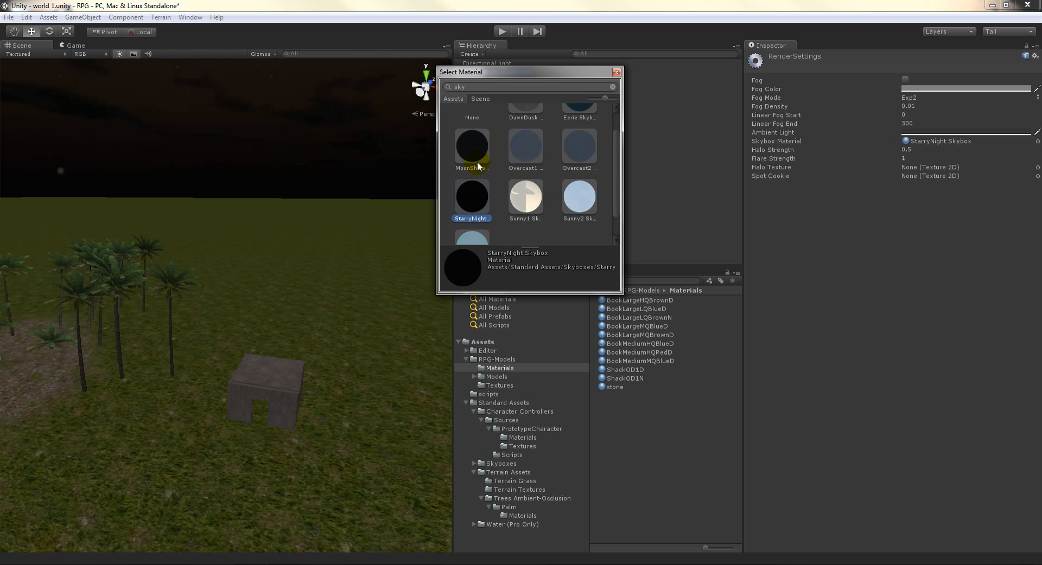
pyautogui.click(471, 157)
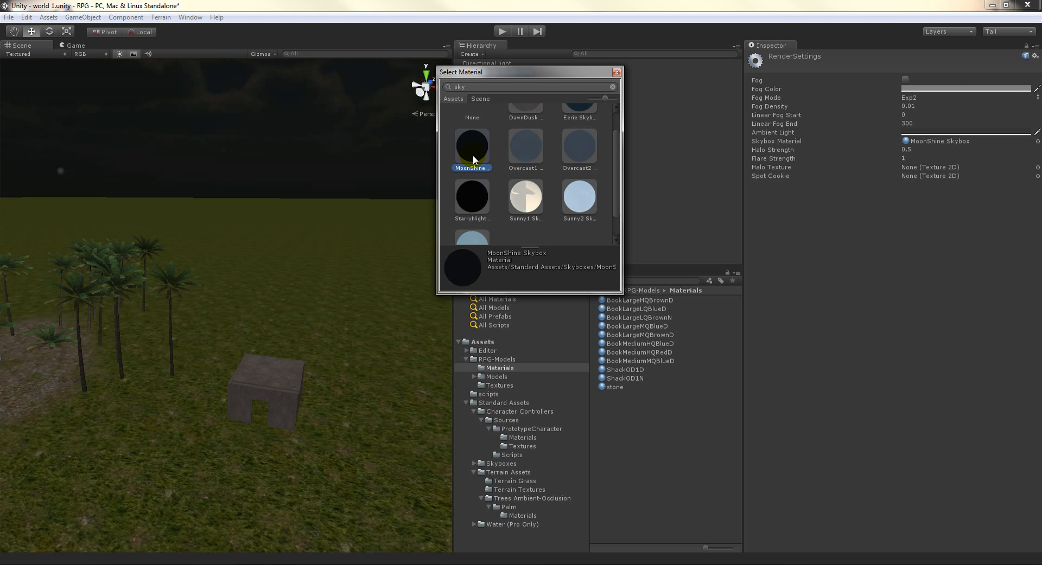
pyautogui.doubleClick(480, 155)
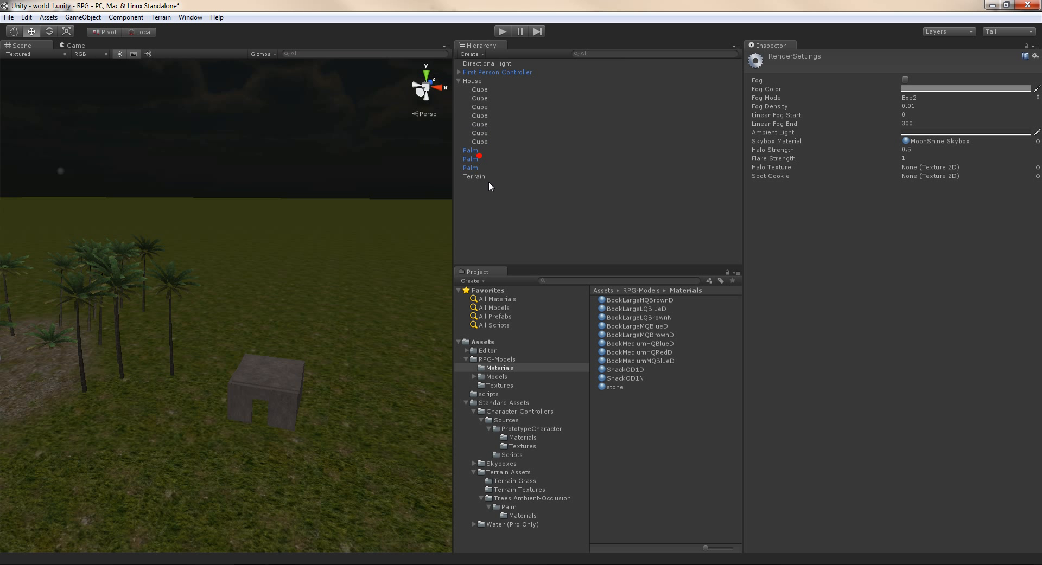
# Delete the directional light from the scene and inspect the darkened house.
pyautogui.moveTo(232, 265); pyautogui.dragTo(261, 238, button='right')
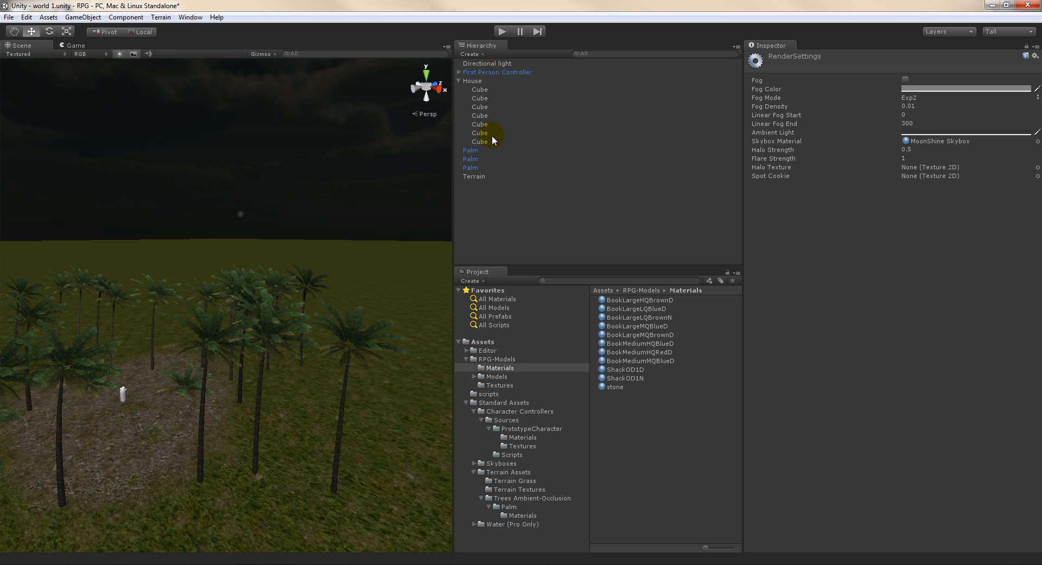
pyautogui.click(492, 64)
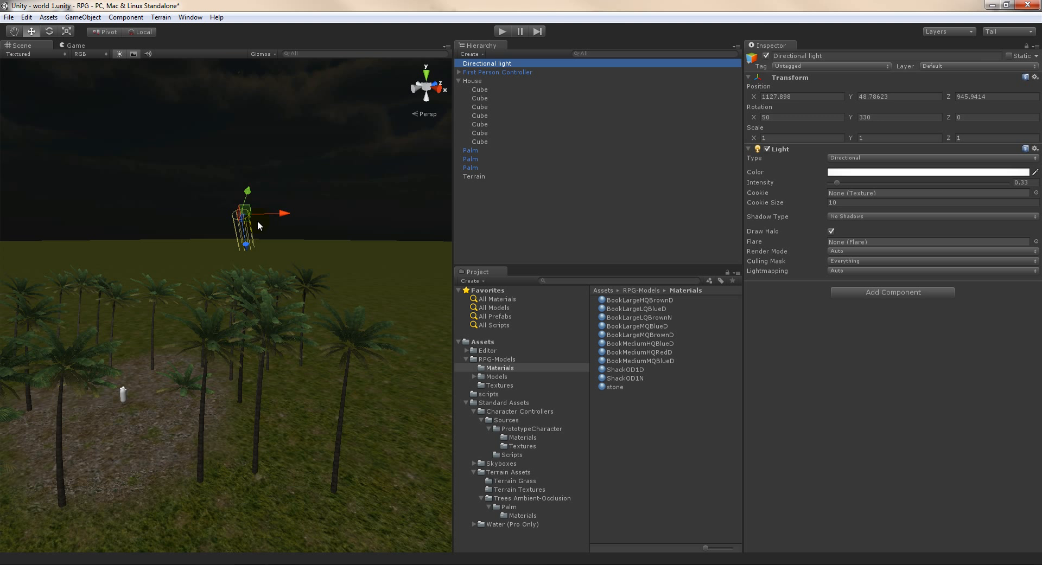
pyautogui.press('Delete')
pyautogui.moveTo(242, 224); pyautogui.dragTo(287, 245, button='right')
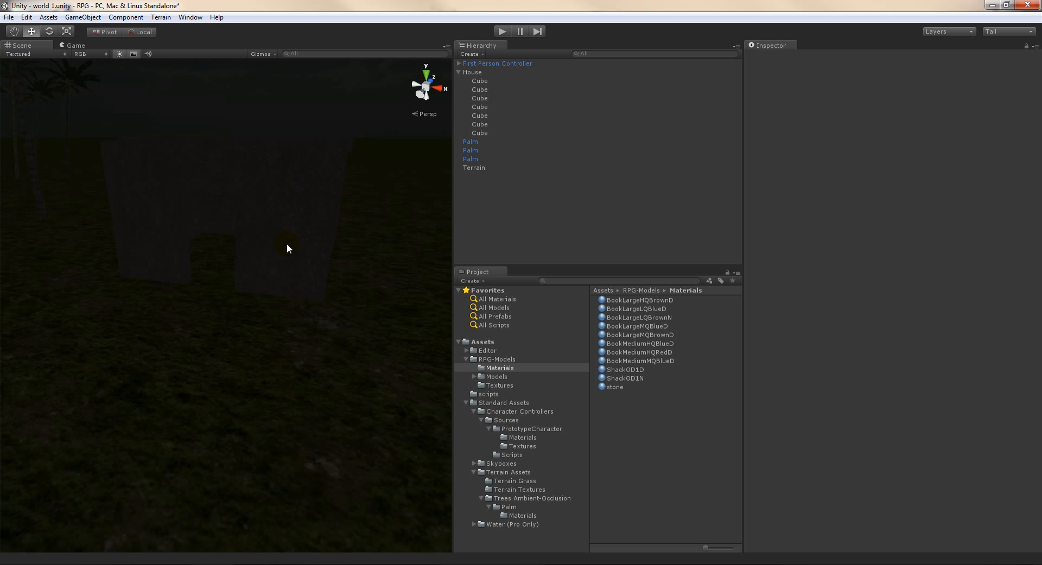
# Create a spotlight in front of the house, move it higher and closer to the house, and increase its intensity.
pyautogui.click(84, 17)
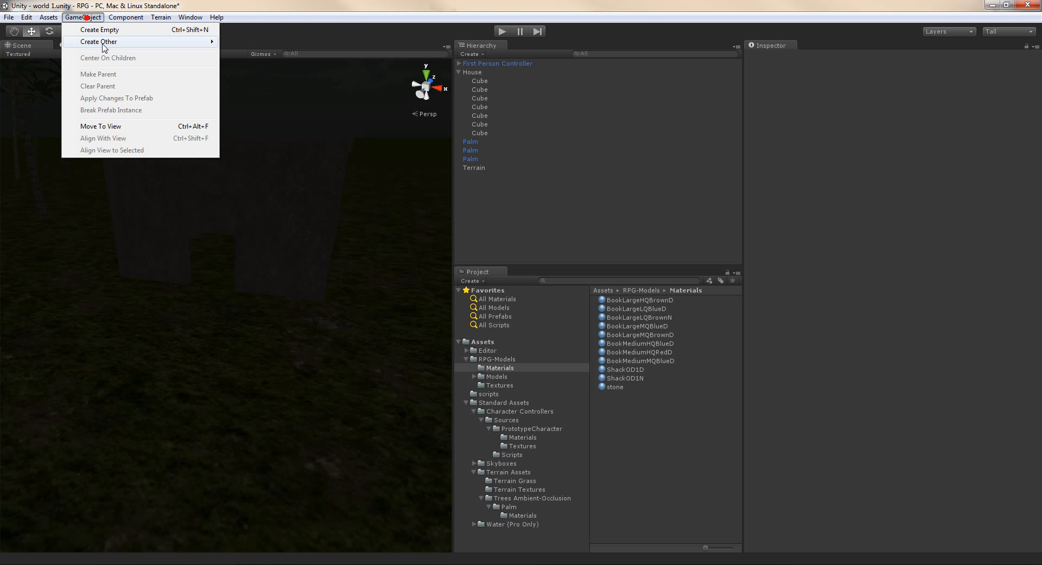
pyautogui.moveTo(103, 42)
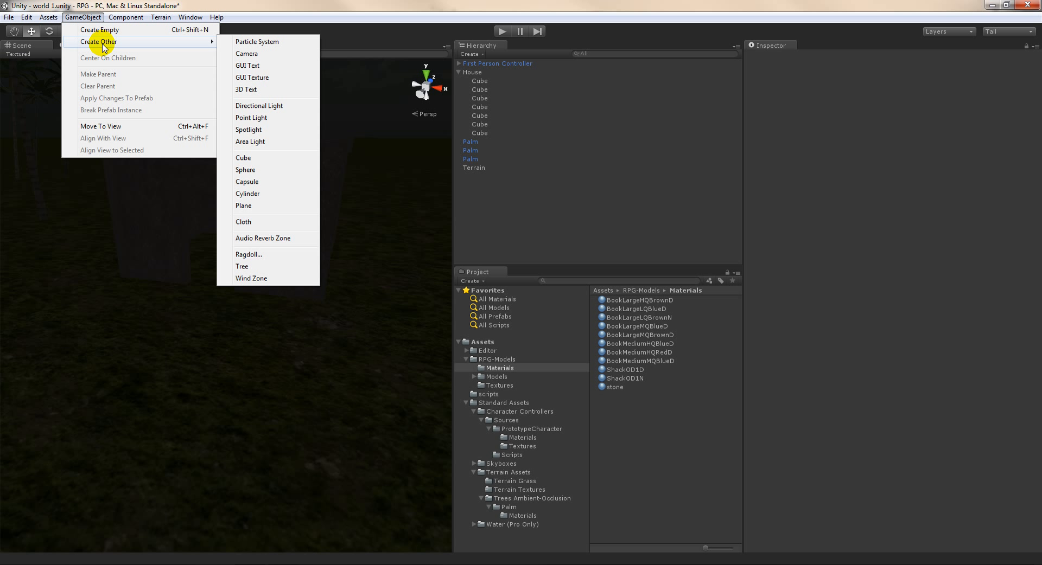
pyautogui.click(276, 131)
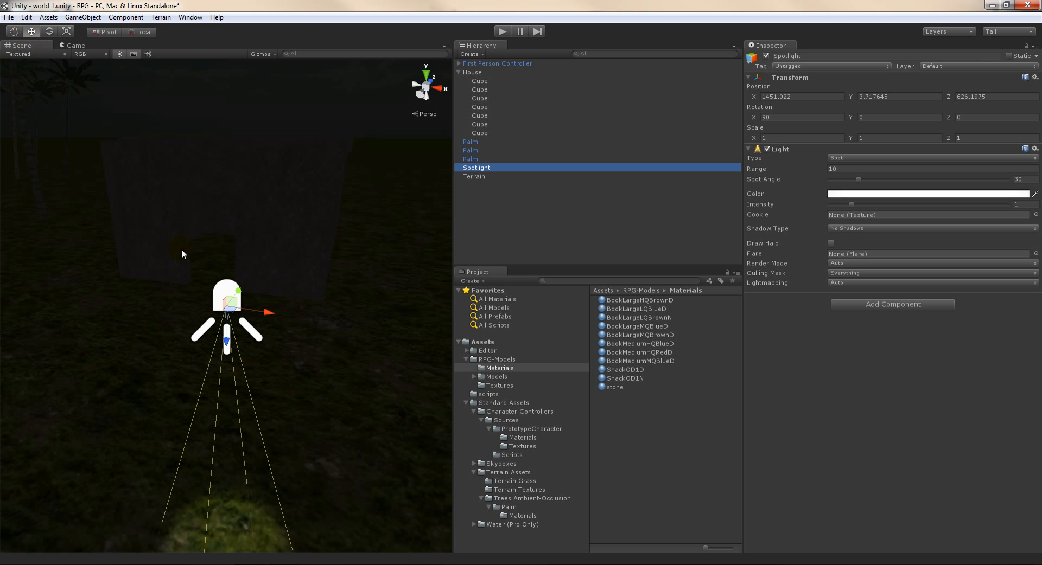
pyautogui.moveTo(238, 291); pyautogui.dragTo(210, 181)
pyautogui.moveTo(261, 296); pyautogui.dragTo(258, 275)
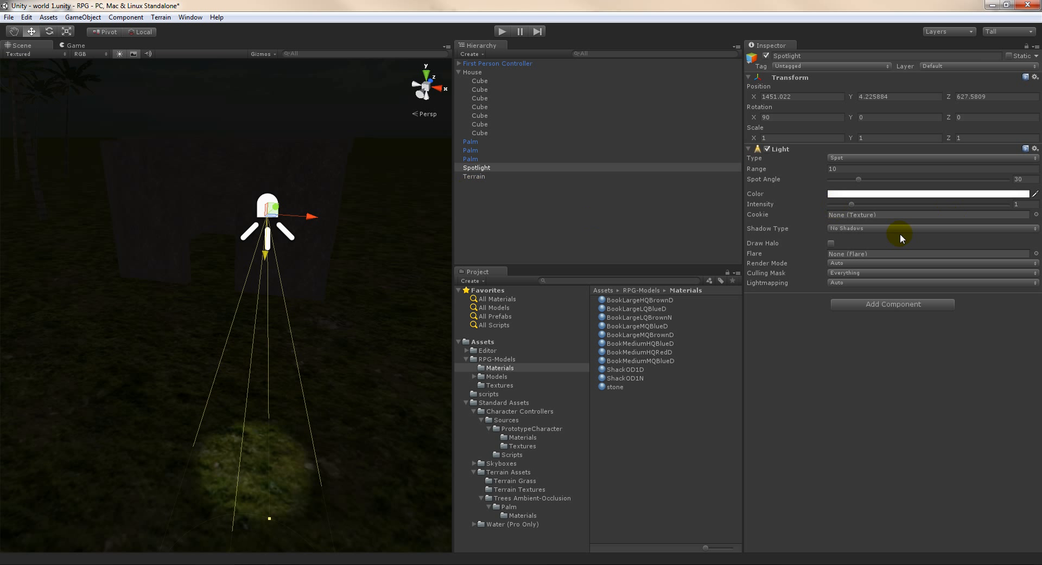
pyautogui.moveTo(854, 206); pyautogui.dragTo(881, 205)
# Undo the spotlight changes, its creation and the deletion of the directional light.
pyautogui.hotkey('ctrl', 'z')
pyautogui.hotkey('ctrl', 'z')
pyautogui.hotkey('ctrl', 'z')
pyautogui.hotkey('ctrl', 'z')
pyautogui.hotkey('ctrl', 'z')
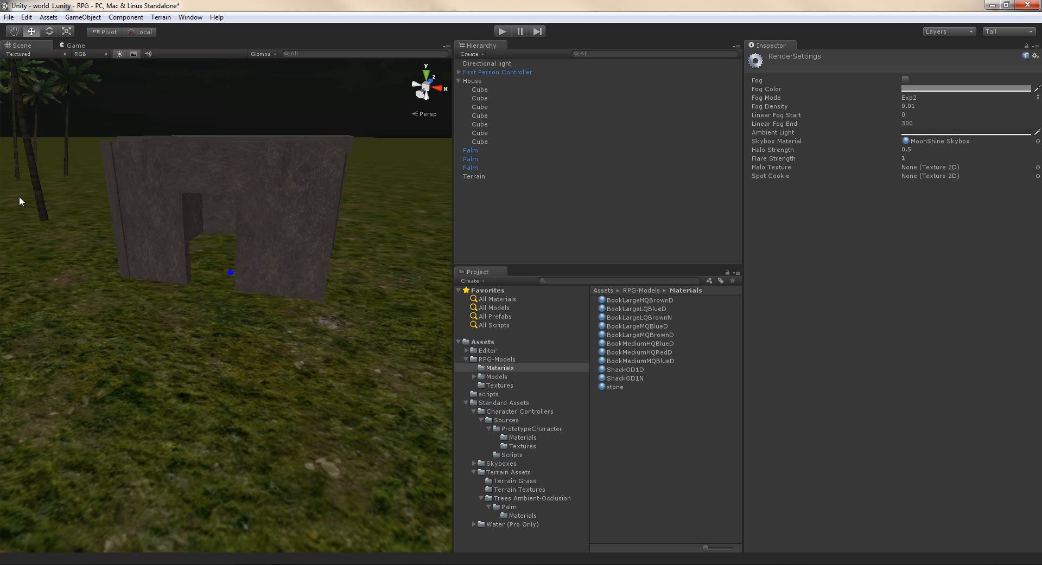
# Delete the directional light and create a point light in front of the house.
pyautogui.click(484, 64)
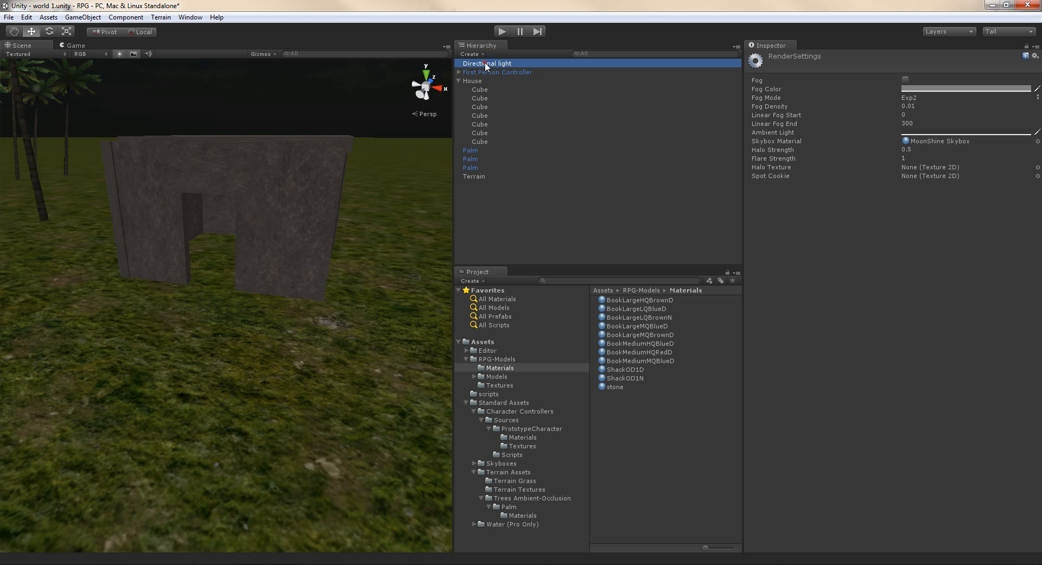
pyautogui.press('Delete')
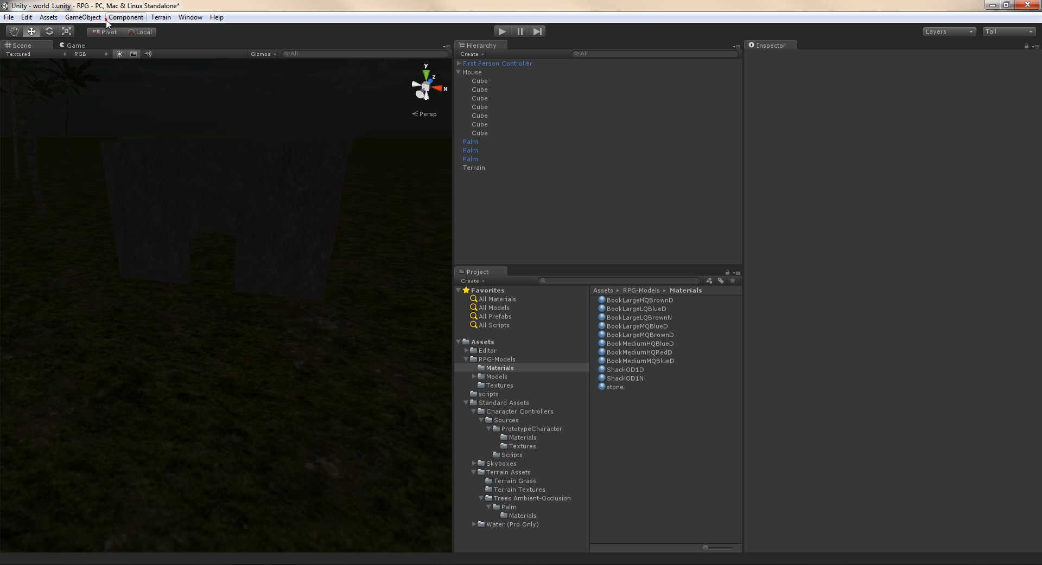
pyautogui.click(125, 17)
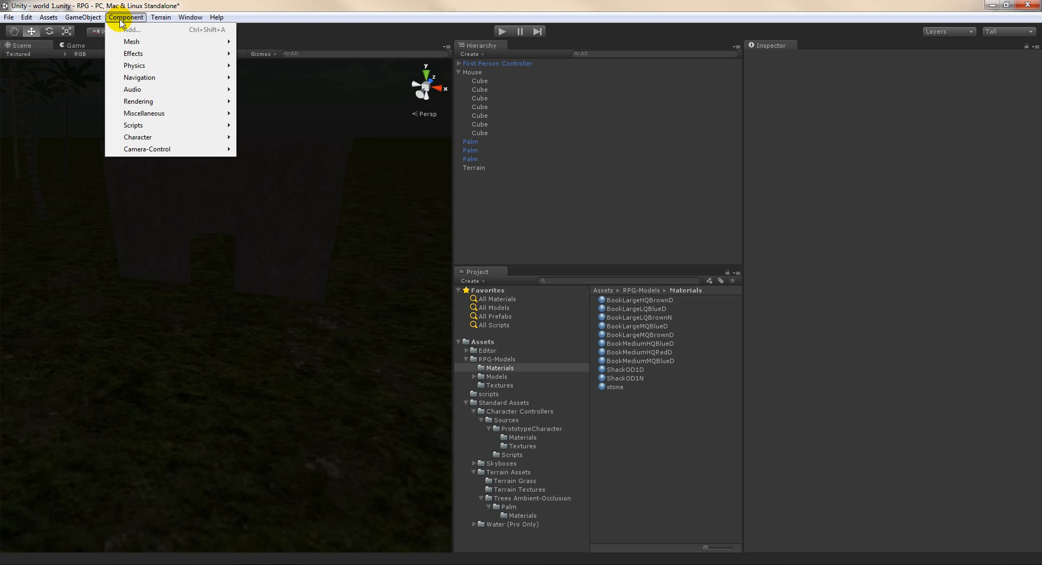
pyautogui.moveTo(83, 18)
pyautogui.moveTo(118, 49)
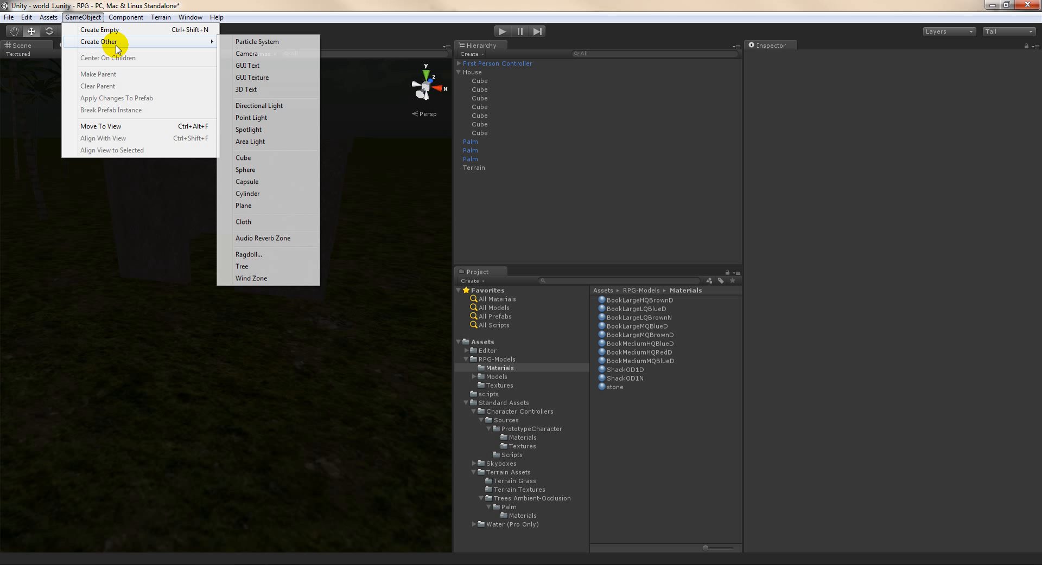
pyautogui.click(274, 120)
pyautogui.click(255, 293)
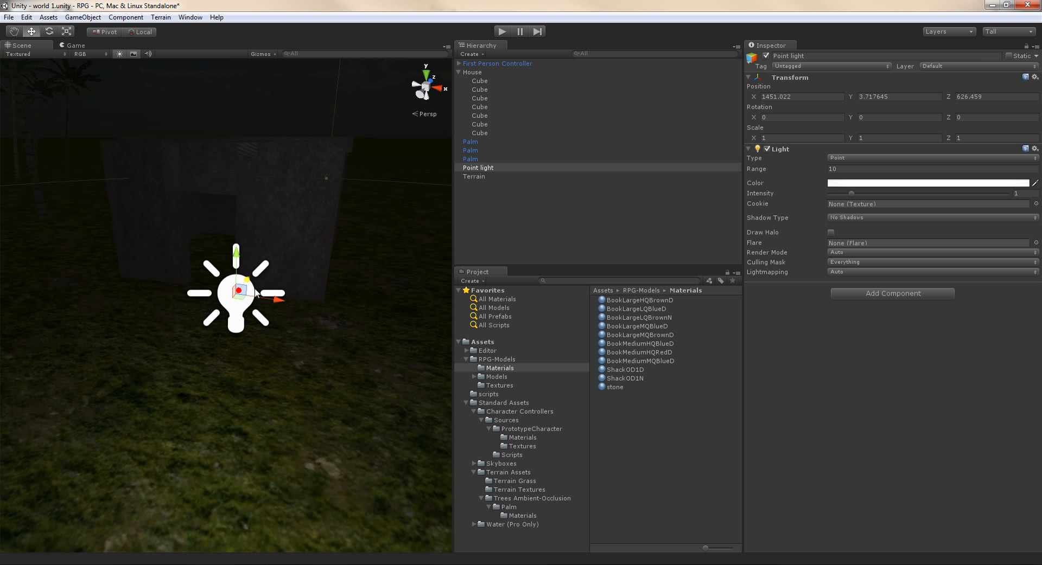
# Move the point light inside the house beneath the ceiling, to about X 1447.8 and Z 637.
pyautogui.moveTo(277, 304); pyautogui.dragTo(244, 386)
pyautogui.moveTo(244, 387); pyautogui.dragTo(252, 381, button='right')
pyautogui.press('s')
pyautogui.moveTo(292, 310); pyautogui.dragTo(241, 103)
pyautogui.moveTo(212, 276); pyautogui.dragTo(233, 110, button='right')
pyautogui.press('w')
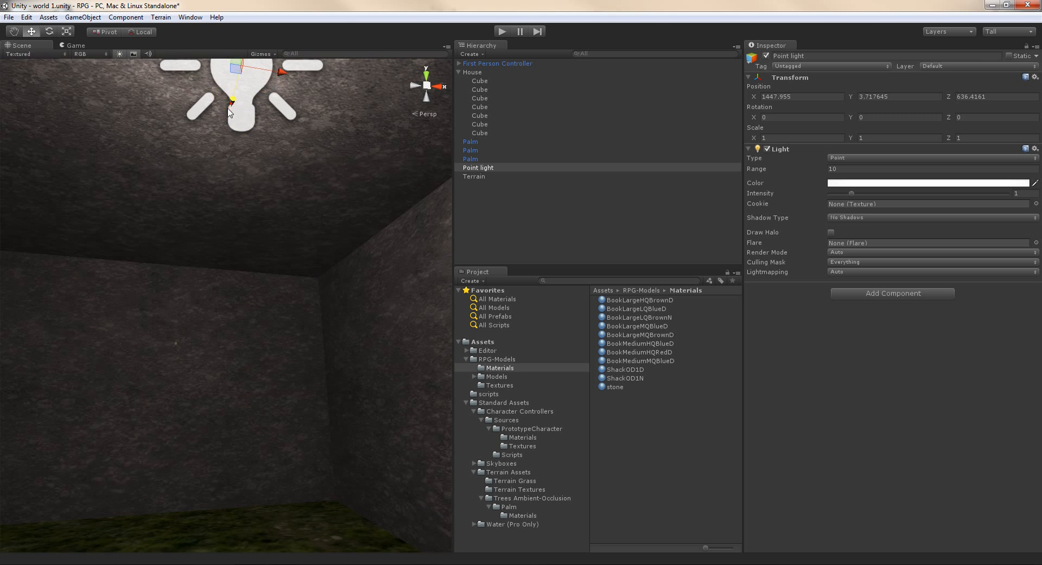
pyautogui.moveTo(228, 103); pyautogui.dragTo(217, 167)
pyautogui.moveTo(266, 143); pyautogui.dragTo(243, 140)
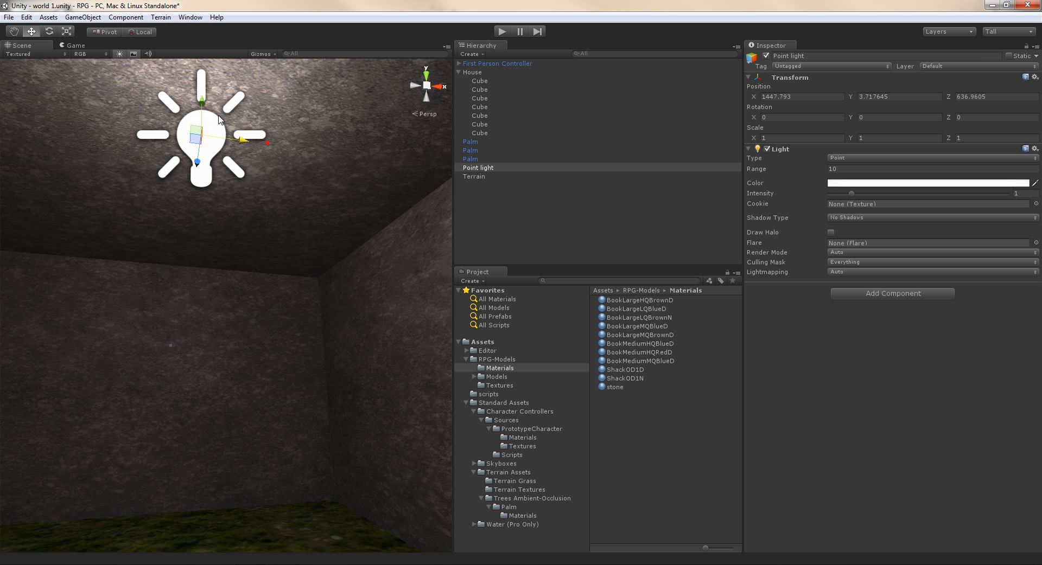
# Create a sphere inside the house and move it into the ceiling near the point light, to about X 1447.9, Y 4.3, Z 637.2.
pyautogui.click(79, 17)
pyautogui.moveTo(105, 41)
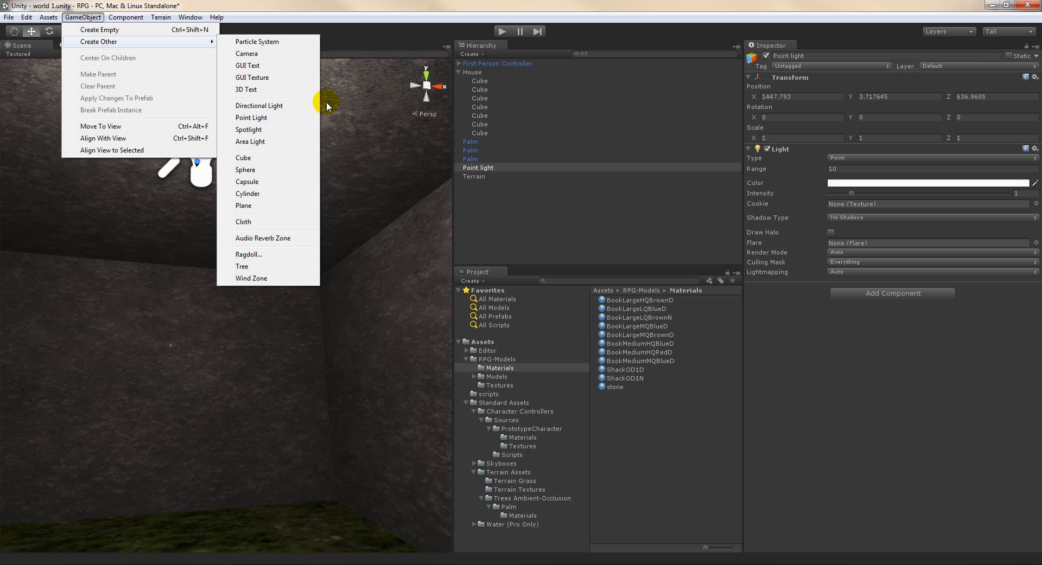
pyautogui.click(279, 169)
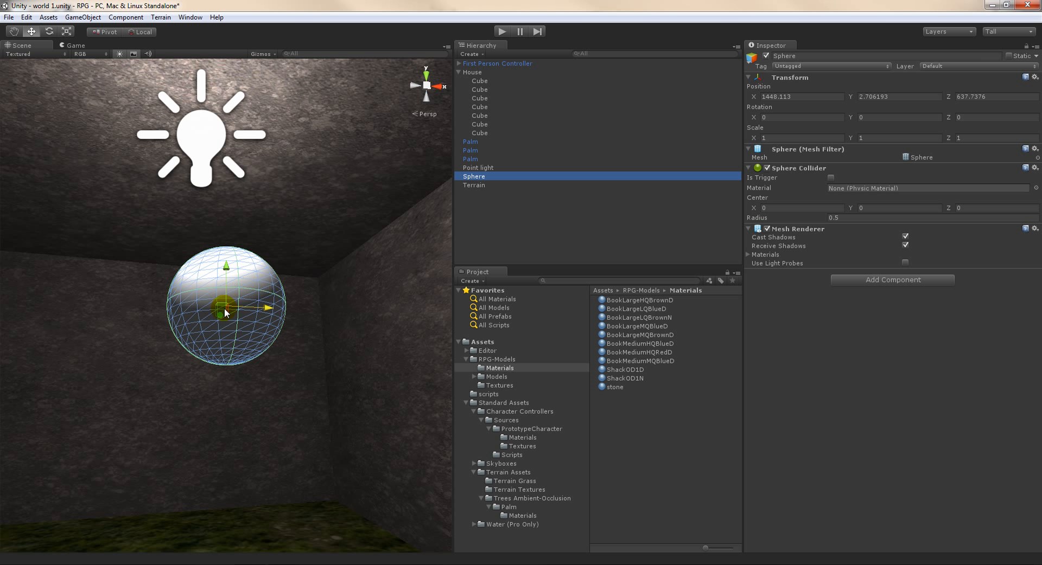
pyautogui.moveTo(258, 301); pyautogui.dragTo(237, 301)
pyautogui.moveTo(205, 262); pyautogui.dragTo(211, 124)
pyautogui.moveTo(195, 190); pyautogui.dragTo(211, 168)
pyautogui.moveTo(206, 82)
pyautogui.mouseDown()
pyautogui.moveTo(205, 99)
pyautogui.moveTo(216, 79)
pyautogui.mouseUp()
pyautogui.keyDown('alt'); pyautogui.moveTo(255, 259); pyautogui.dragTo(239, 307); pyautogui.keyUp('alt')
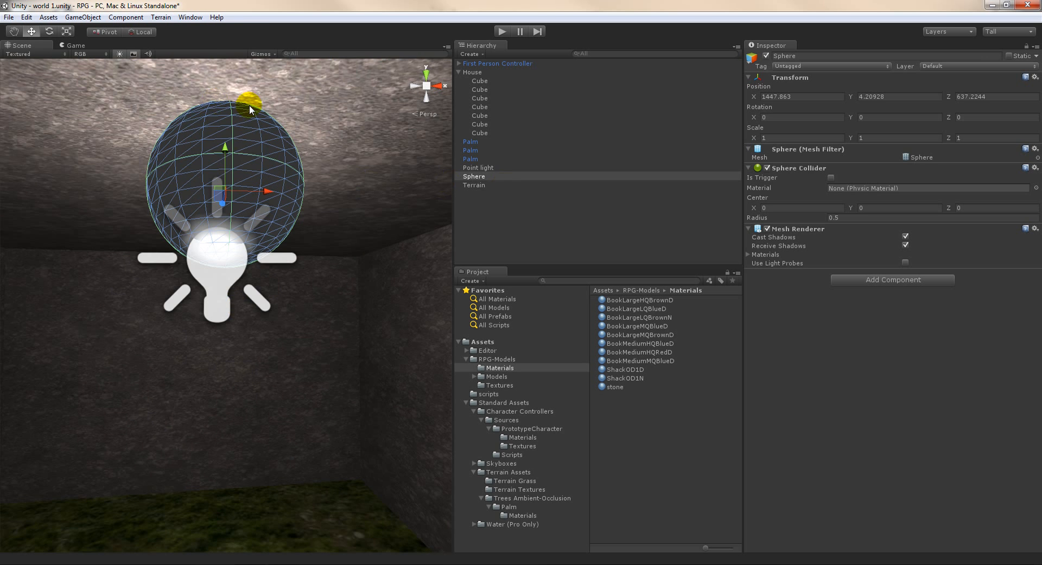
pyautogui.moveTo(227, 149); pyautogui.dragTo(486, 144)
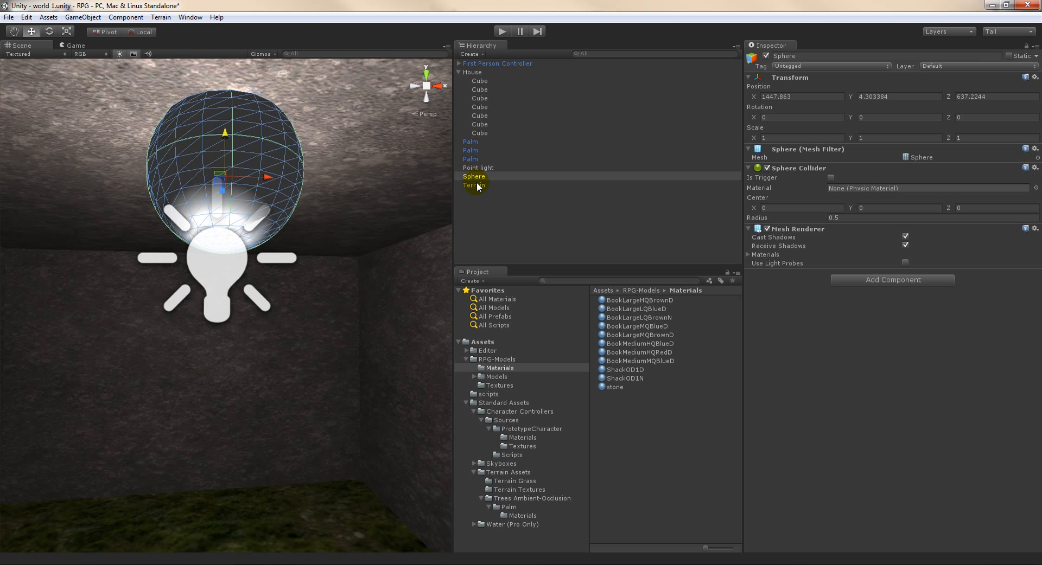
# Raise the point light to about Y 4.24, up to the sphere at the ceiling.
pyautogui.click(482, 169)
pyautogui.moveTo(219, 241); pyautogui.dragTo(226, 124)
pyautogui.keyDown('alt'); pyautogui.moveTo(347, 408); pyautogui.dragTo(230, 409); pyautogui.keyUp('alt')
# Play-test the night scene by walking around the house to check its interior light, and stop the game.
pyautogui.click(499, 32)
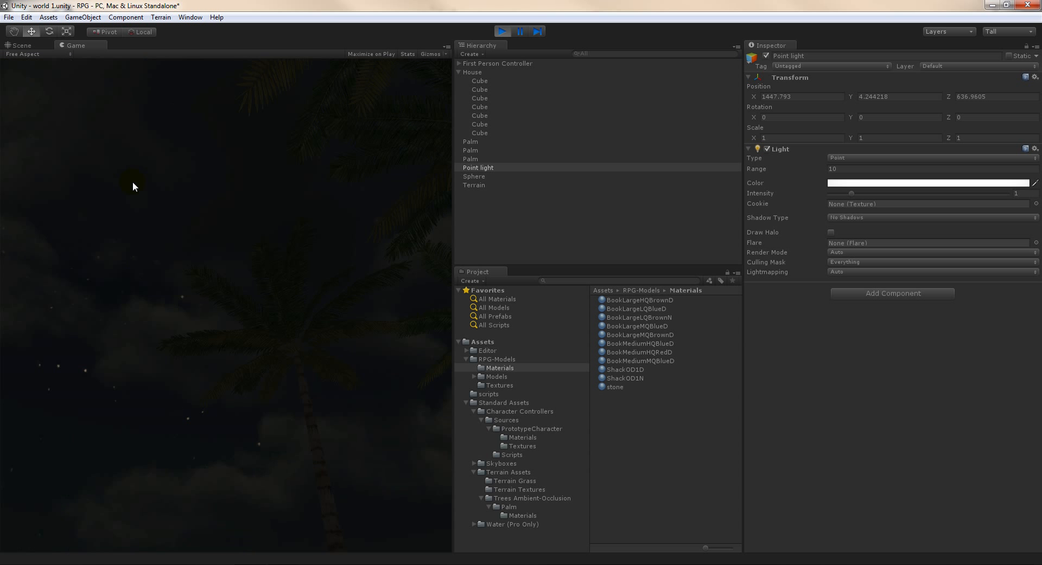
pyautogui.press('w')
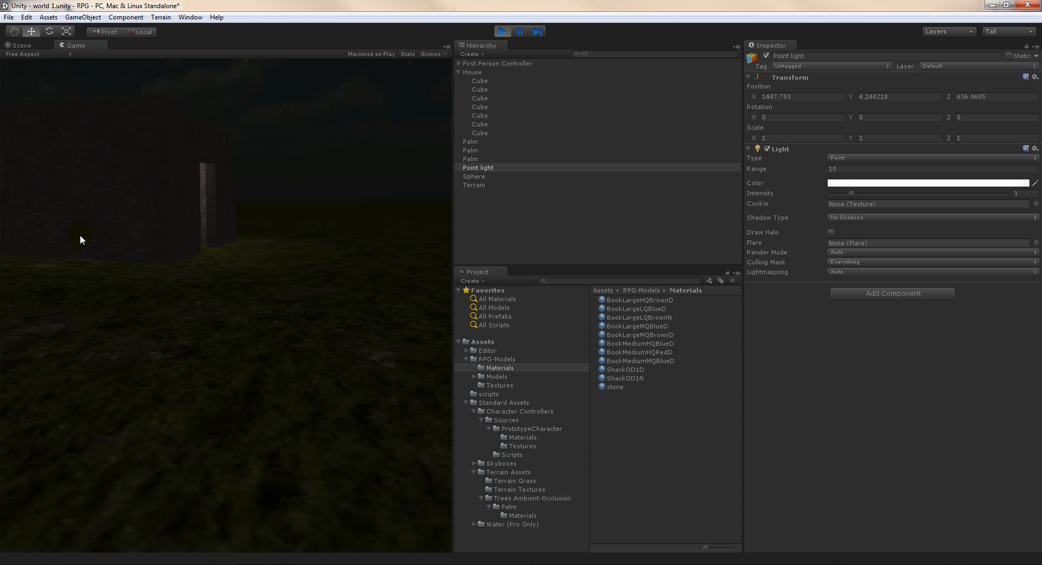
pyautogui.press('w')
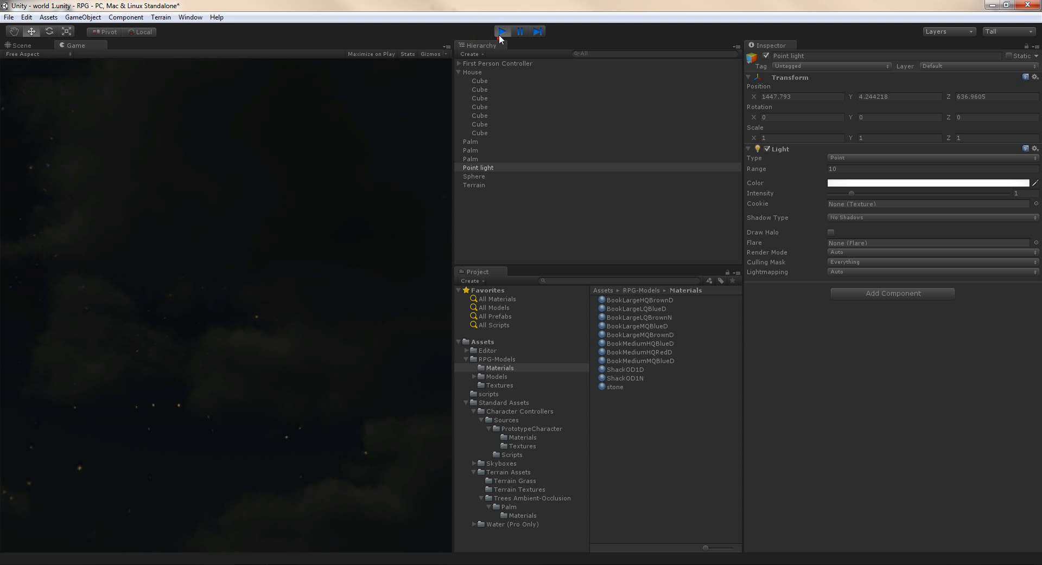
pyautogui.click(502, 32)
# Place the Nighttime Water prefab on the ground near the palms and set its Y position to 0.1.
pyautogui.moveTo(305, 276); pyautogui.dragTo(275, 323, button='right')
pyautogui.rightClick(500, 524)
pyautogui.click(500, 524)
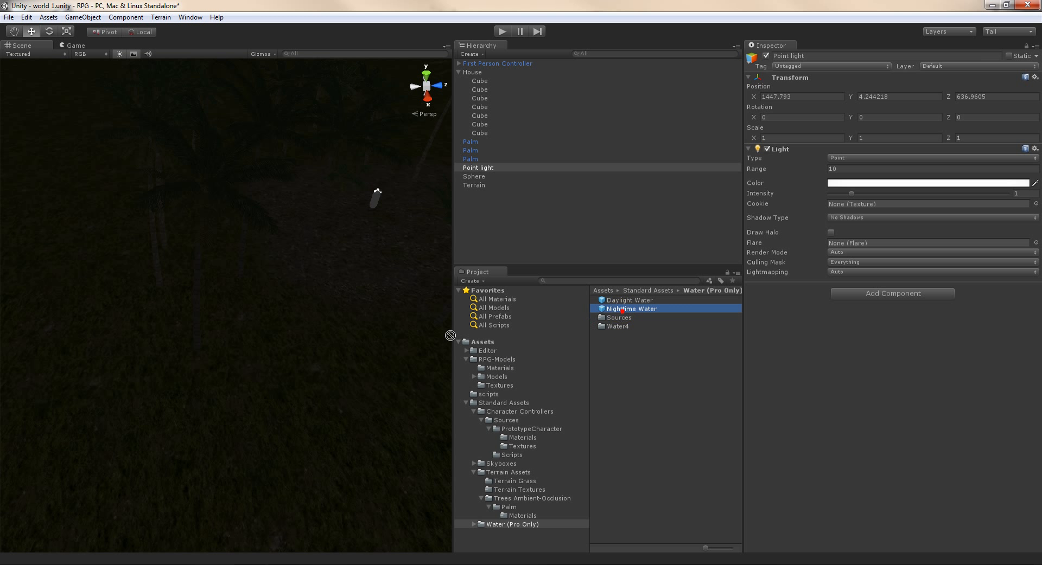
pyautogui.moveTo(165, 355); pyautogui.dragTo(271, 354)
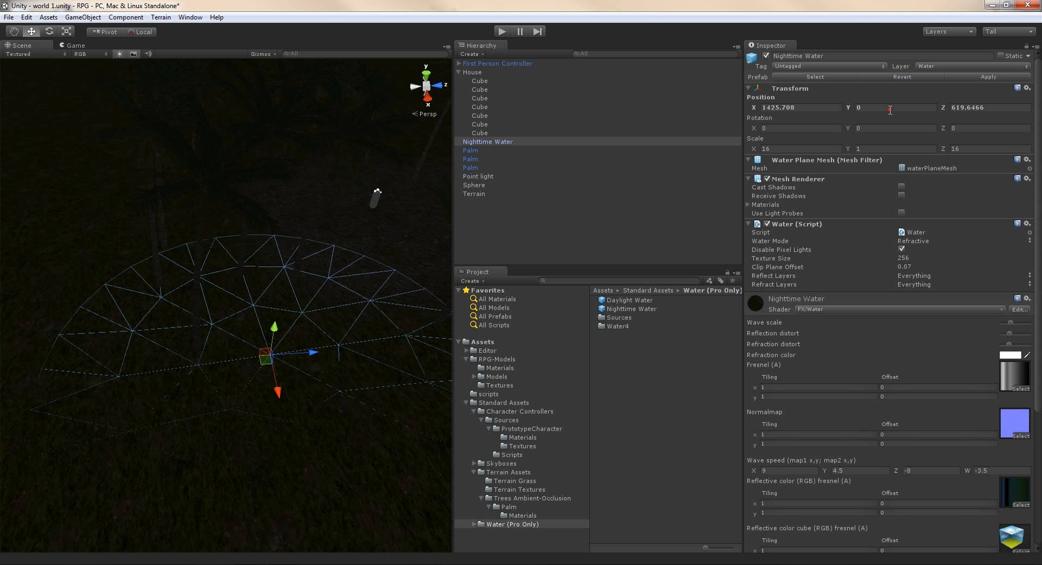
pyautogui.press('BackSpace')
pyautogui.write('0.1')
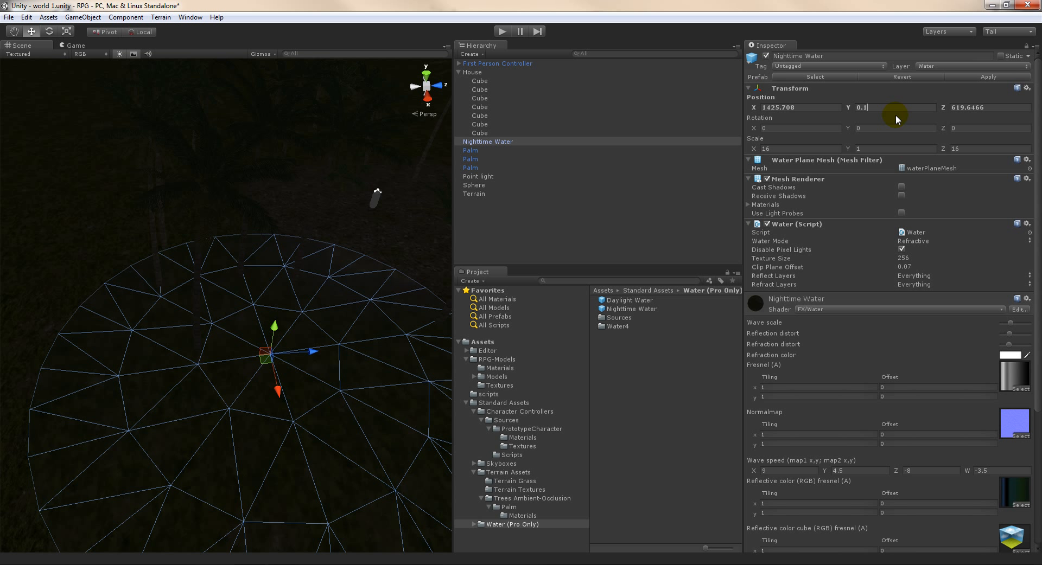
pyautogui.click(429, 226)
# Examine the water surface among the palms in the scene and in a play test, and stop the game.
pyautogui.moveTo(428, 228)
pyautogui.mouseDown(button='right')
pyautogui.moveTo(438, 247)
pyautogui.moveTo(436, 225)
pyautogui.mouseUp(button='right')
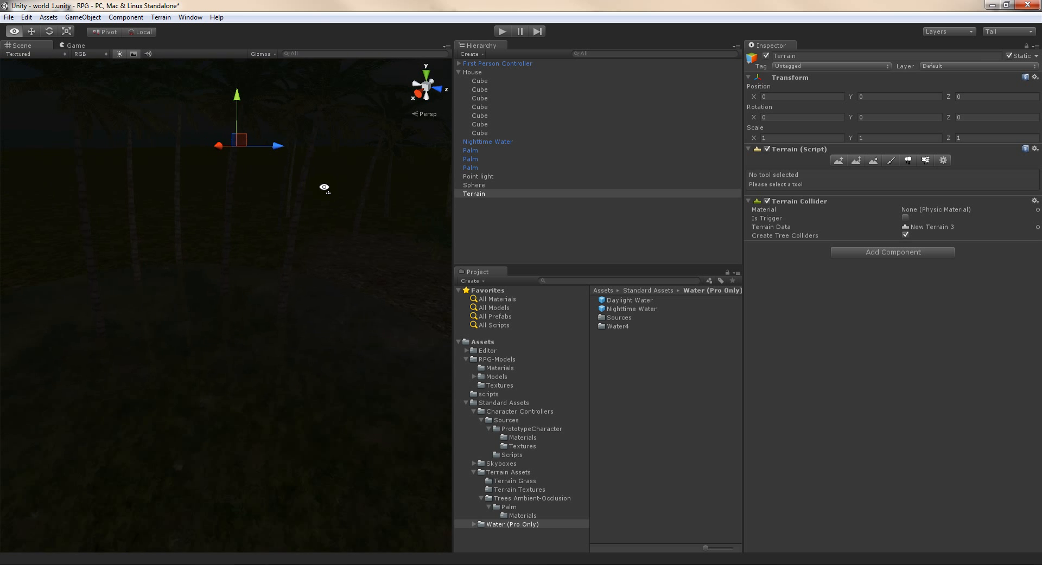
pyautogui.moveTo(336, 197); pyautogui.dragTo(368, 313, button='right')
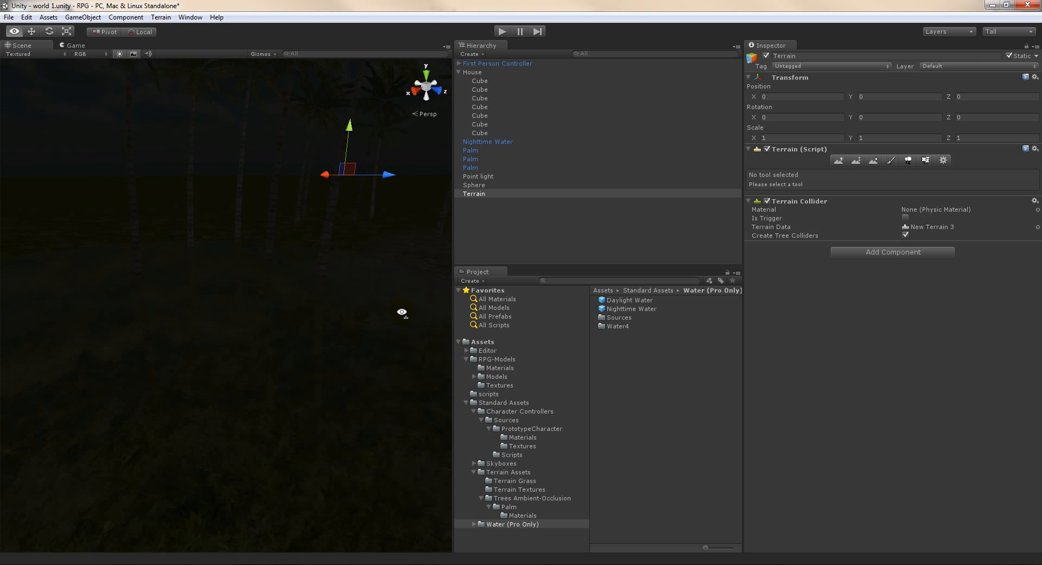
pyautogui.moveTo(439, 296); pyautogui.dragTo(141, 353, button='right')
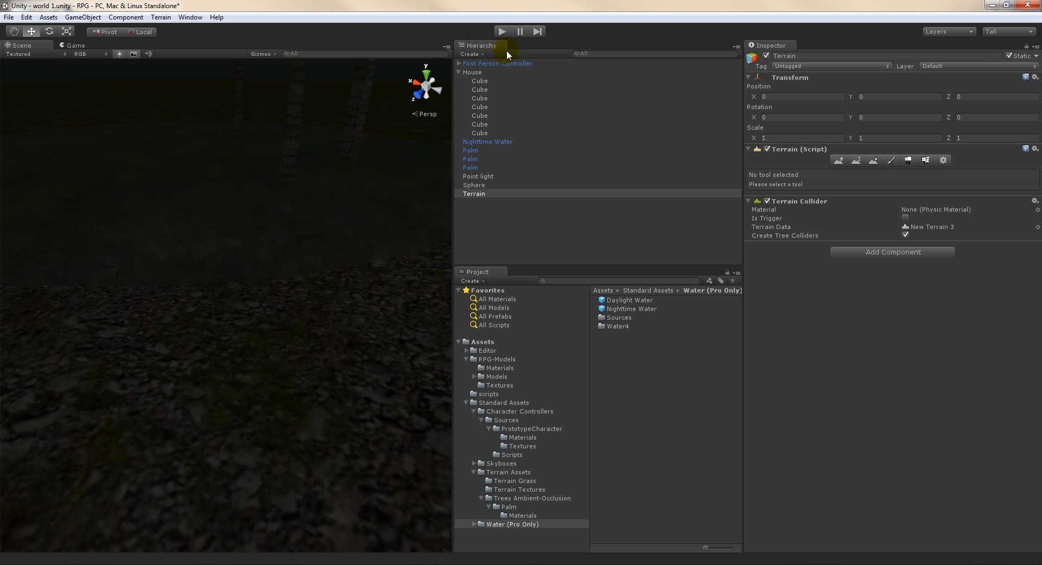
pyautogui.click(502, 31)
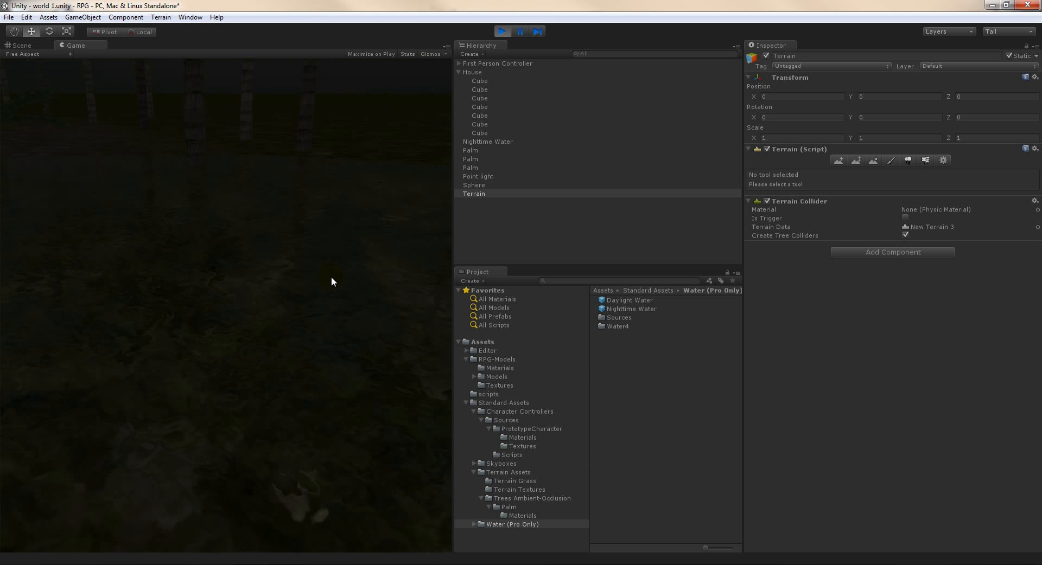
pyautogui.press('w')
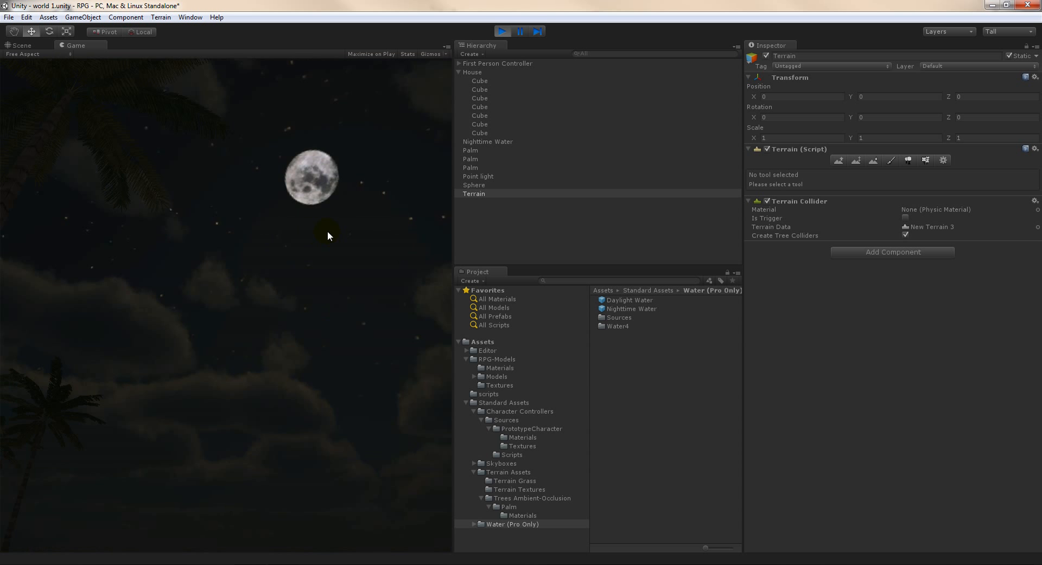
pyautogui.click(500, 26)
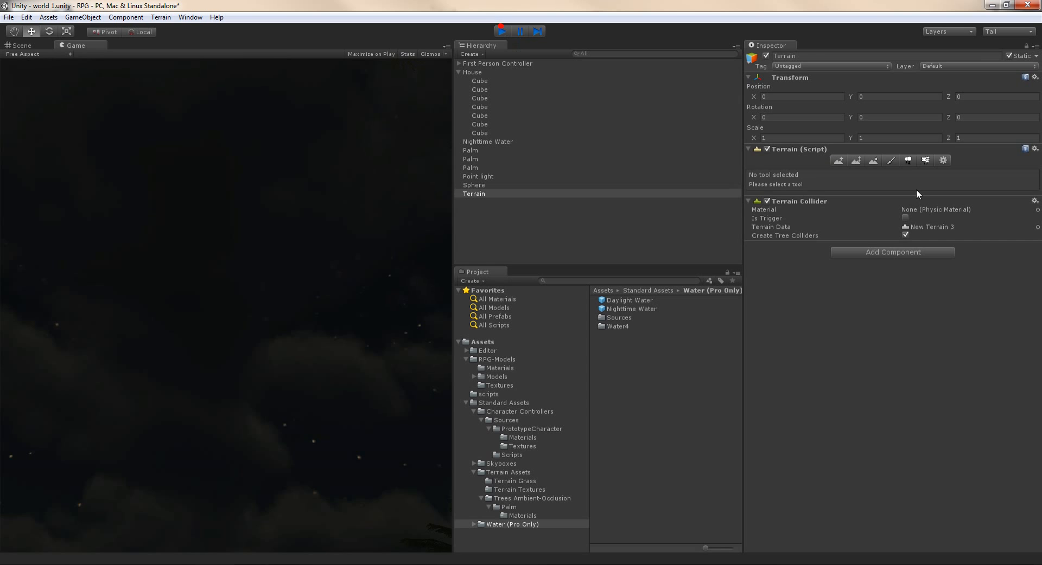
# Paint a dense forest of palms over a wide area of the terrain with the Place Trees tool.
pyautogui.click(908, 160)
pyautogui.click(377, 414)
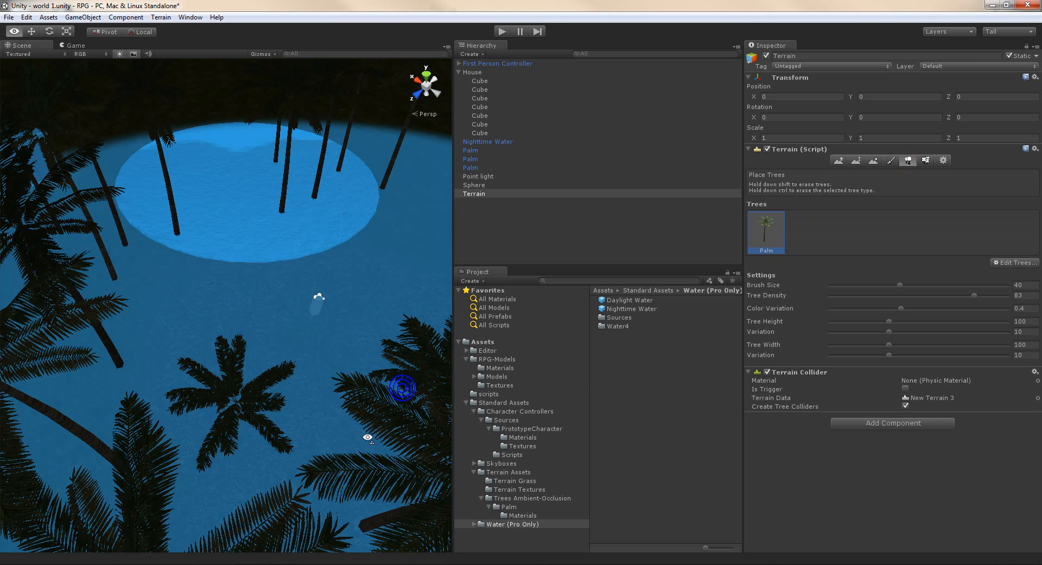
pyautogui.scroll(-10, 368, 437)
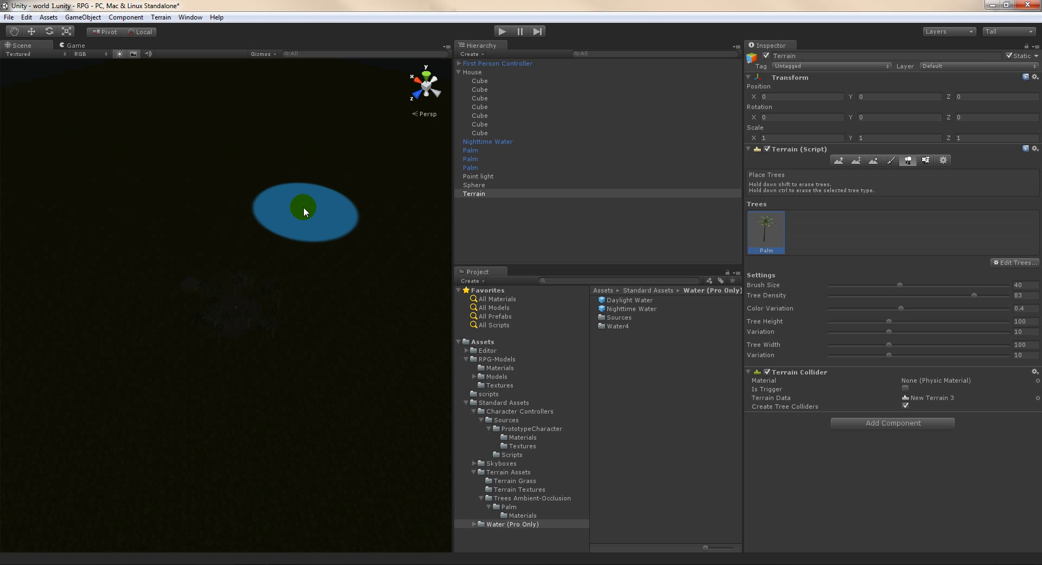
pyautogui.moveTo(125, 226)
pyautogui.mouseDown()
pyautogui.moveTo(230, 484)
pyautogui.moveTo(219, 233)
pyautogui.moveTo(287, 262)
pyautogui.moveTo(129, 245)
pyautogui.moveTo(214, 458)
pyautogui.moveTo(125, 435)
pyautogui.moveTo(211, 489)
pyautogui.moveTo(460, 275)
pyautogui.mouseUp()
# Play-test a walk through the palm forest, stop the game, and view the planted area from above.
pyautogui.click(502, 31)
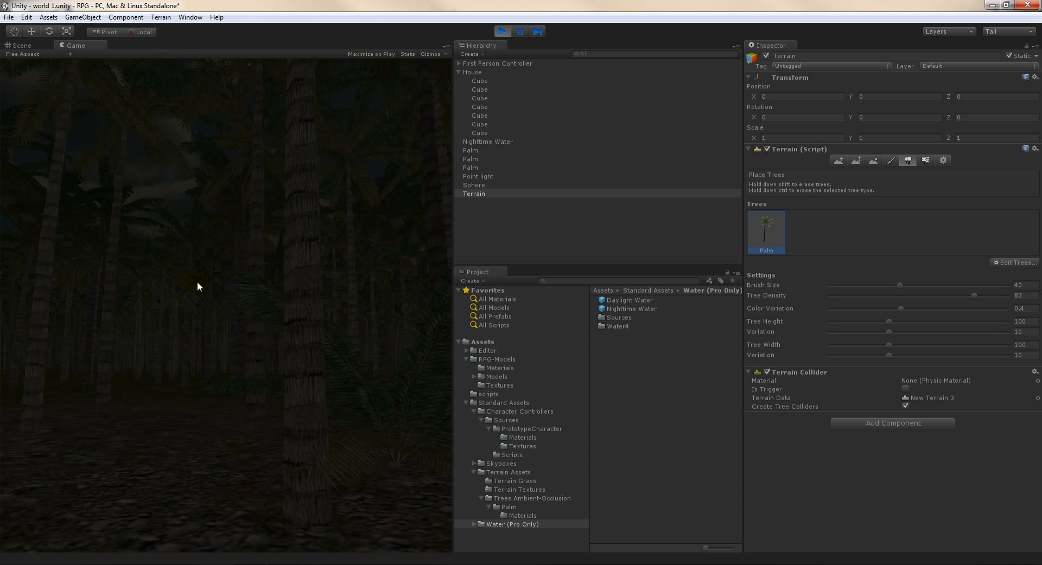
pyautogui.press('w')
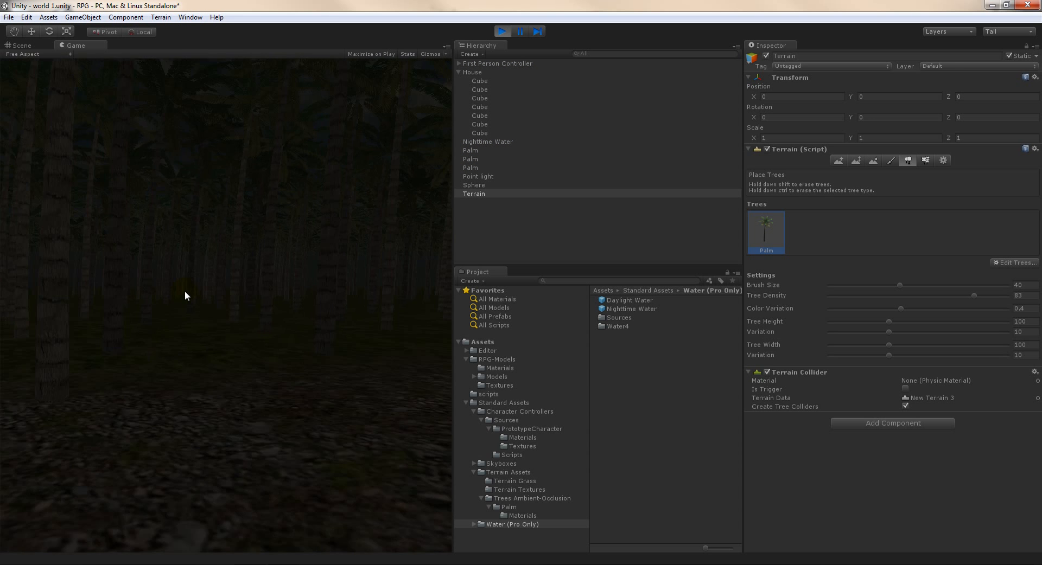
pyautogui.press('w')
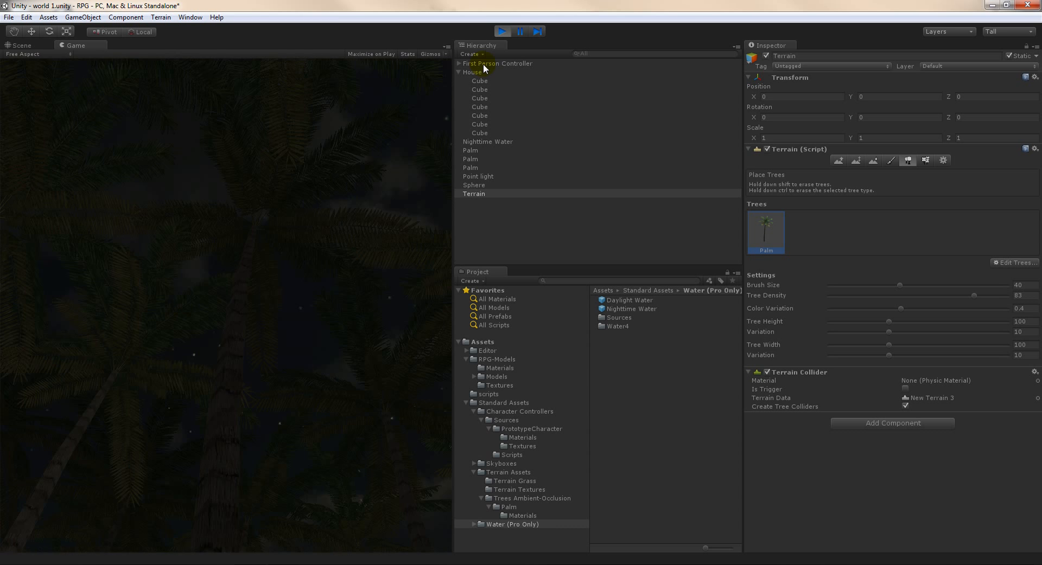
pyautogui.click(500, 30)
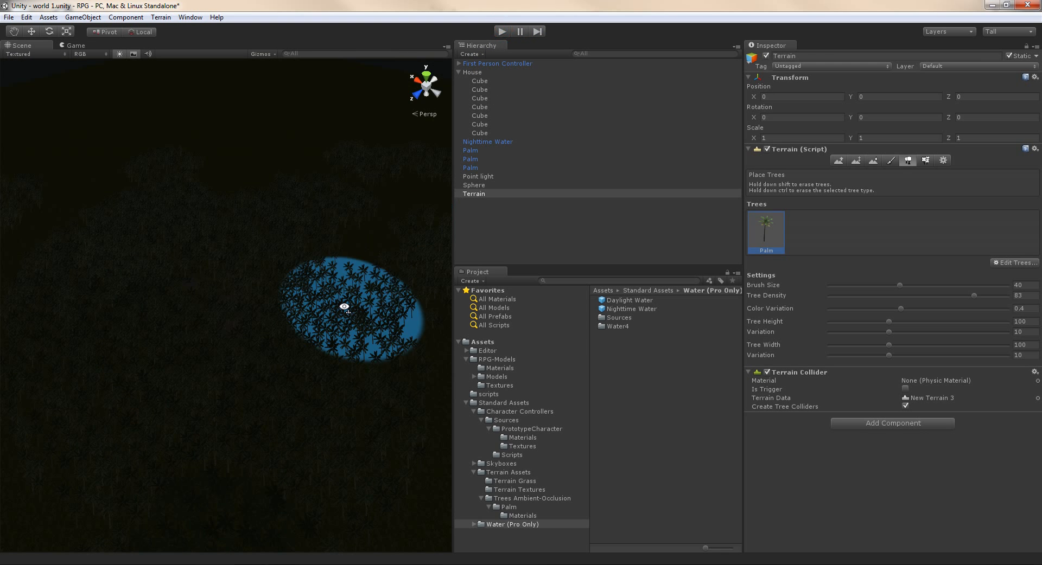
pyautogui.press('s')
pyautogui.moveTo(279, 309)
pyautogui.mouseDown(button='right')
pyautogui.moveTo(279, 328)
pyautogui.moveTo(320, 308)
pyautogui.mouseUp(button='right')
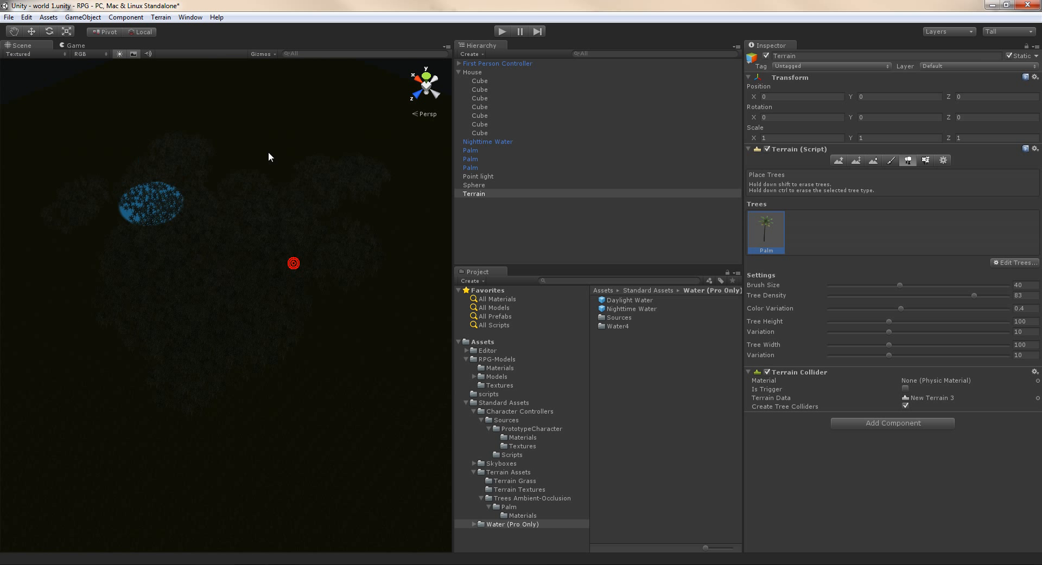